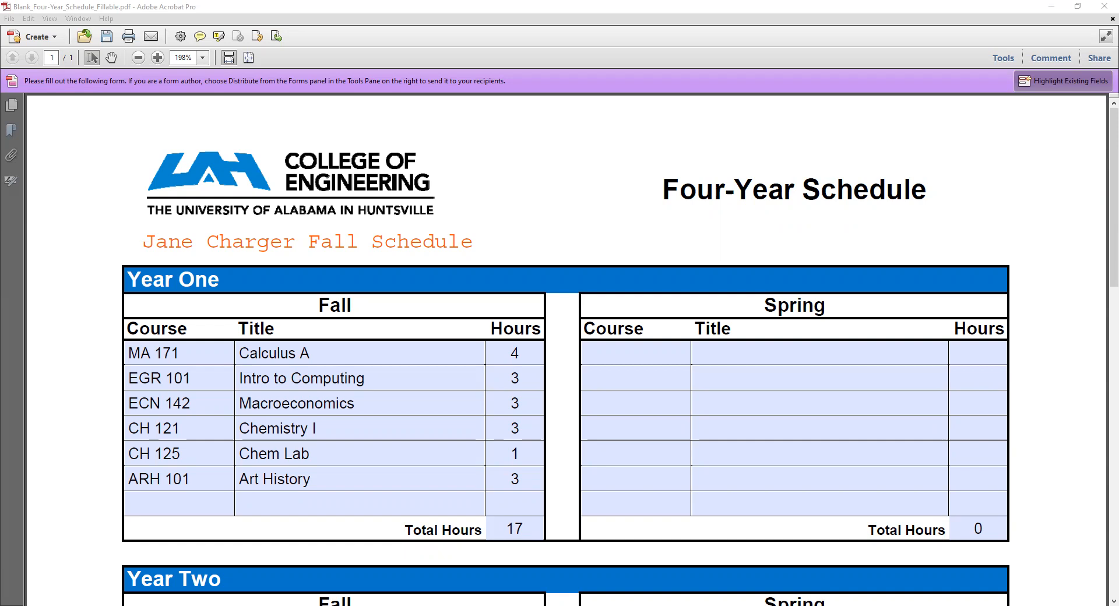
Review the Year One Fall course titles in the four-year schedule, from Calculus A through Art History
{"action": "left_click", "coordinate": [303, 352]}
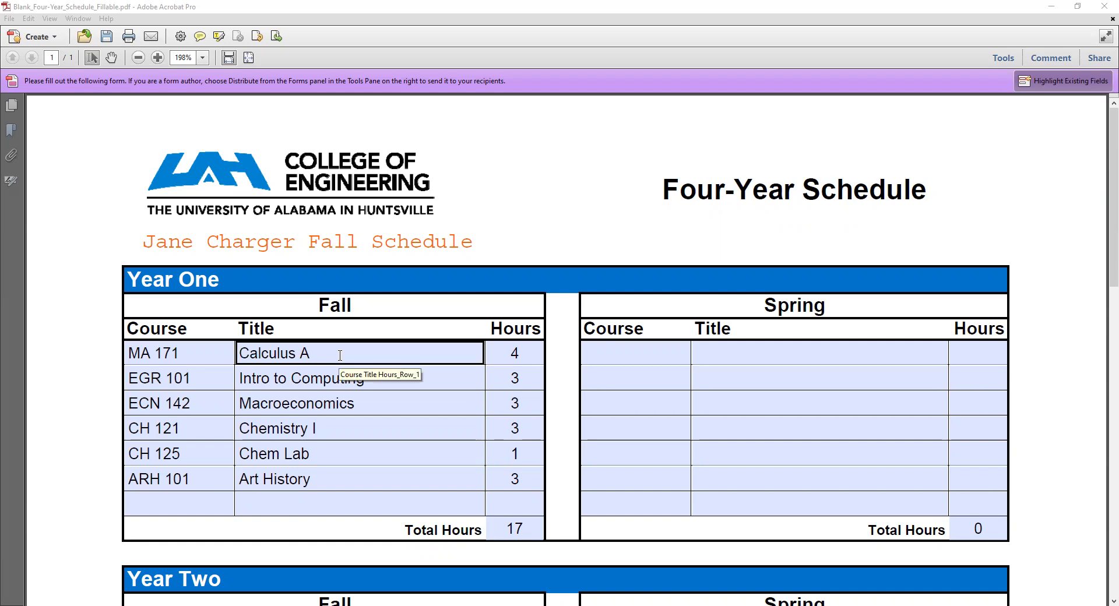
{"action": "left_click", "coordinate": [377, 379]}
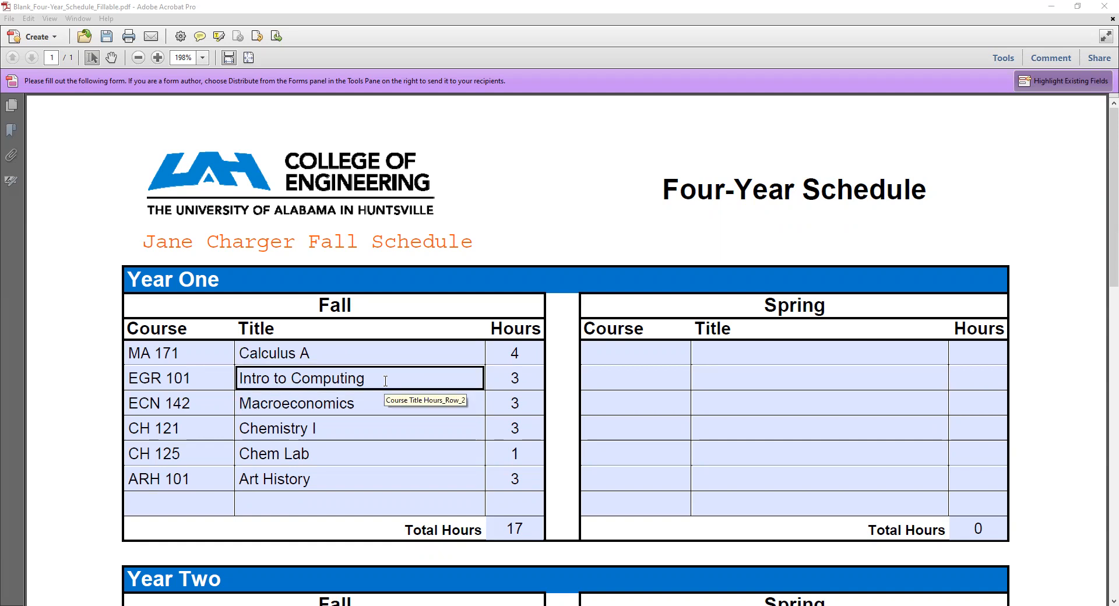
{"action": "left_click", "coordinate": [377, 421]}
{"action": "left_click", "coordinate": [375, 405]}
{"action": "left_click", "coordinate": [389, 430]}
{"action": "left_click", "coordinate": [398, 464]}
{"action": "left_click", "coordinate": [425, 485]}
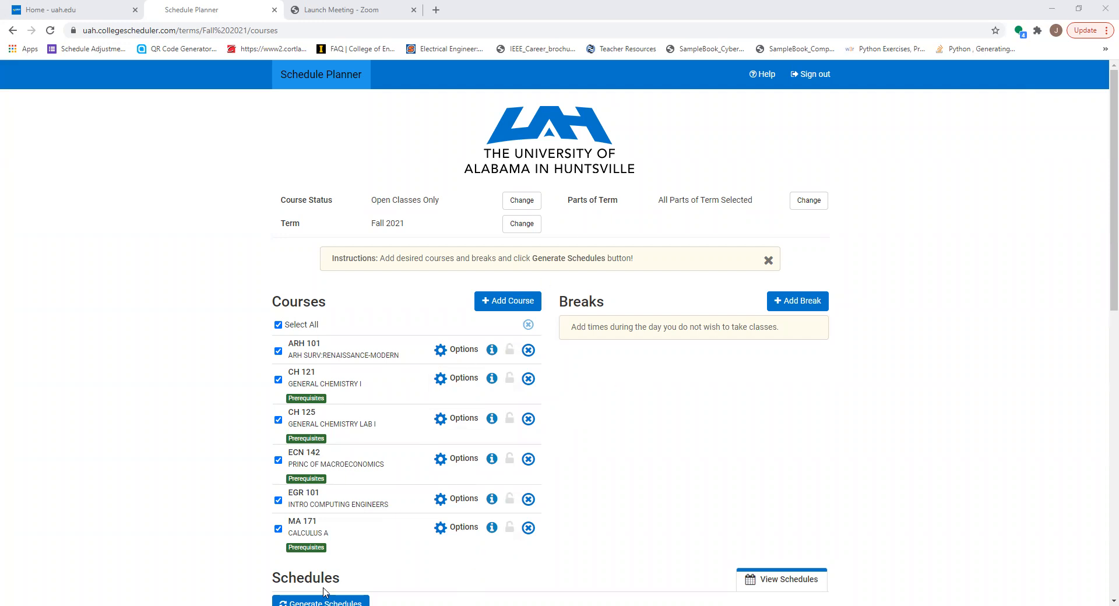
Switch to Schedule Planner, generate schedules for the six selected Fall 2021 courses and look through the generated combinations
{"action": "scroll", "coordinate": [326, 591], "scroll_direction": "down", "scroll_amount": 1}
{"action": "left_click", "coordinate": [338, 547]}
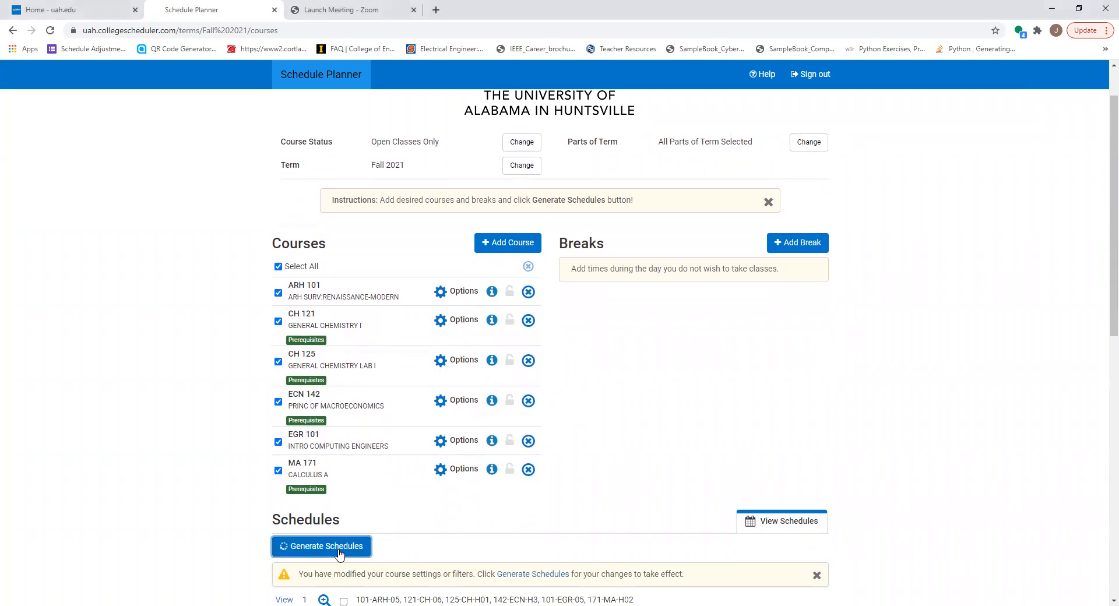
{"action": "scroll", "coordinate": [480, 526], "scroll_direction": "down", "scroll_amount": 6}
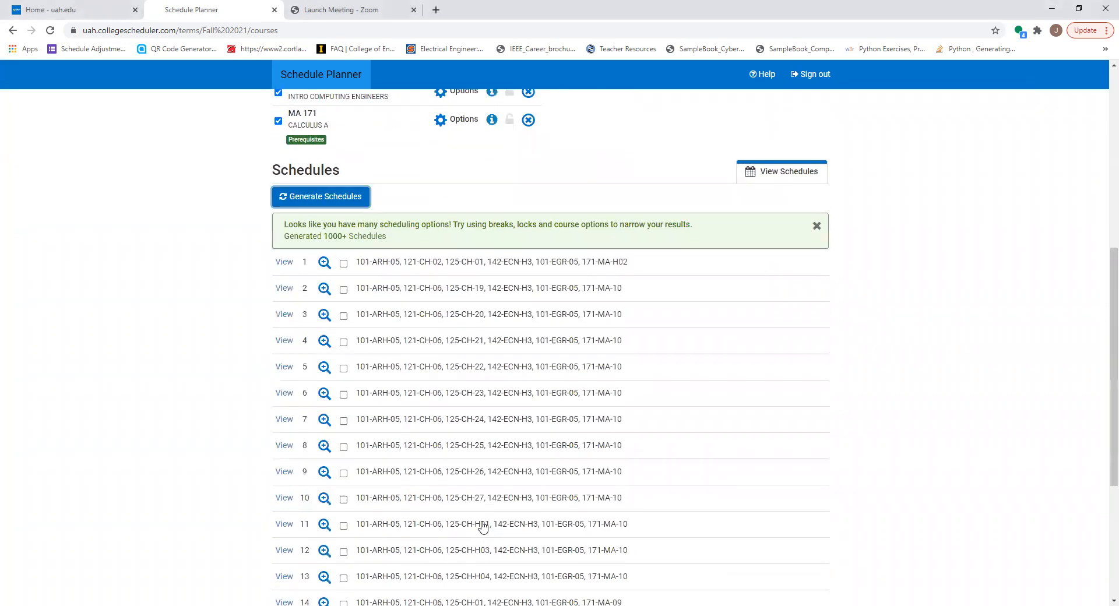
{"action": "scroll", "coordinate": [431, 405], "scroll_direction": "up", "scroll_amount": 7}
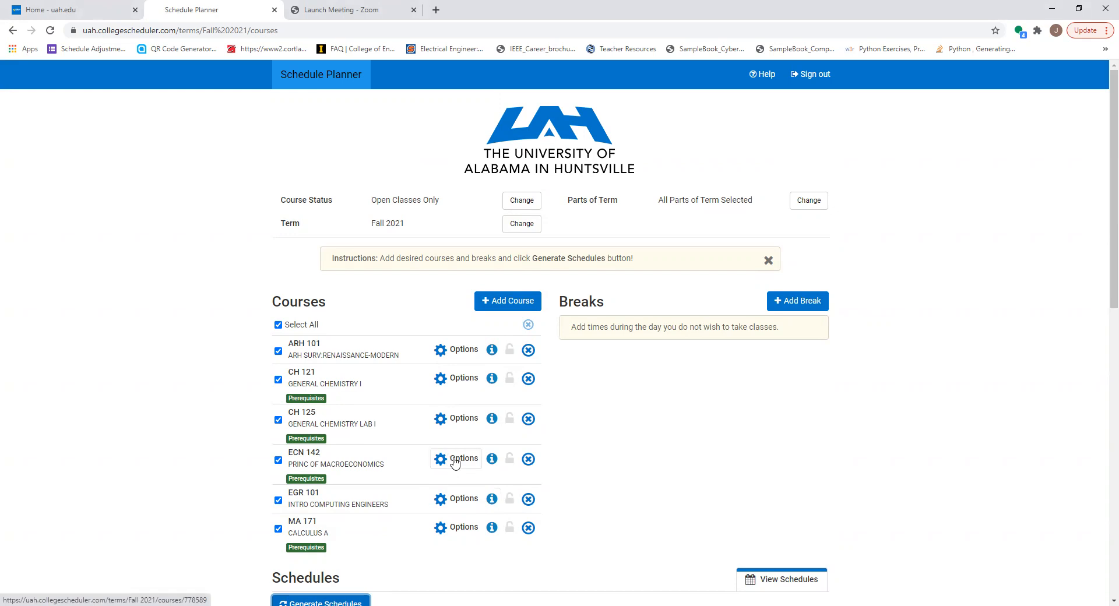
Exclude honors sections H01, H02 and H03 and online section 10 from MA 171 Calculus A, and save the selection
{"action": "left_click", "coordinate": [458, 527]}
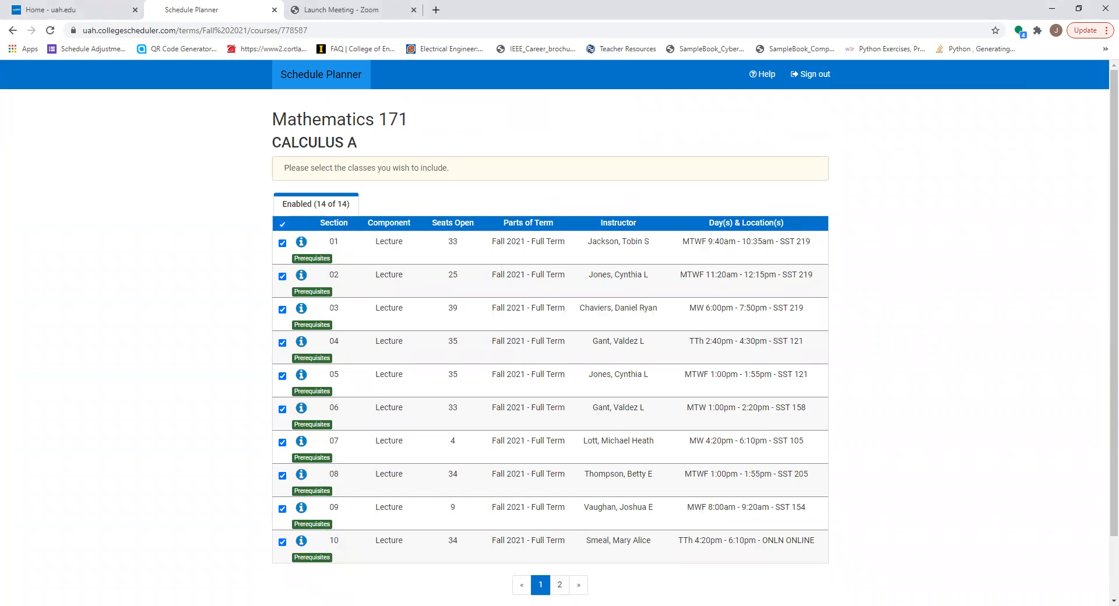
{"action": "left_click", "coordinate": [559, 584]}
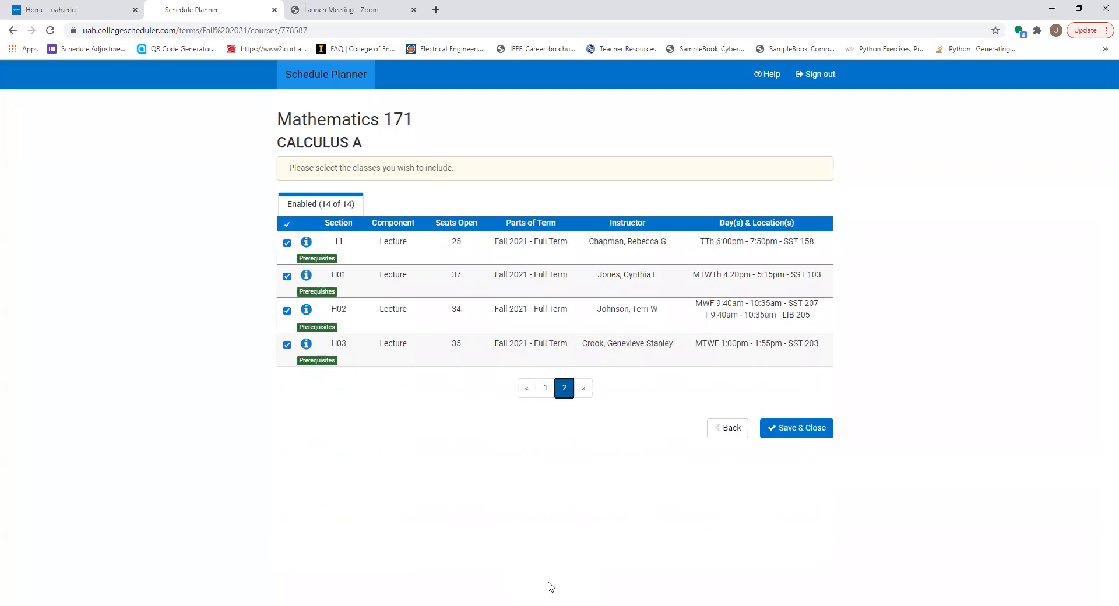
{"action": "left_click", "coordinate": [286, 345]}
{"action": "left_click", "coordinate": [287, 311]}
{"action": "left_click", "coordinate": [287, 277]}
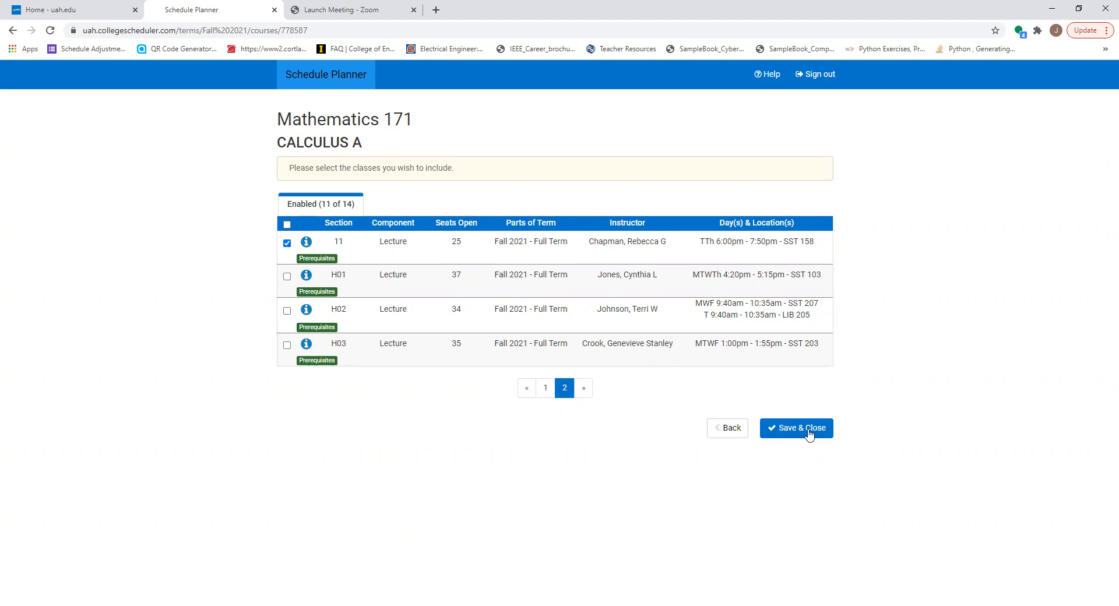
{"action": "left_click", "coordinate": [531, 389]}
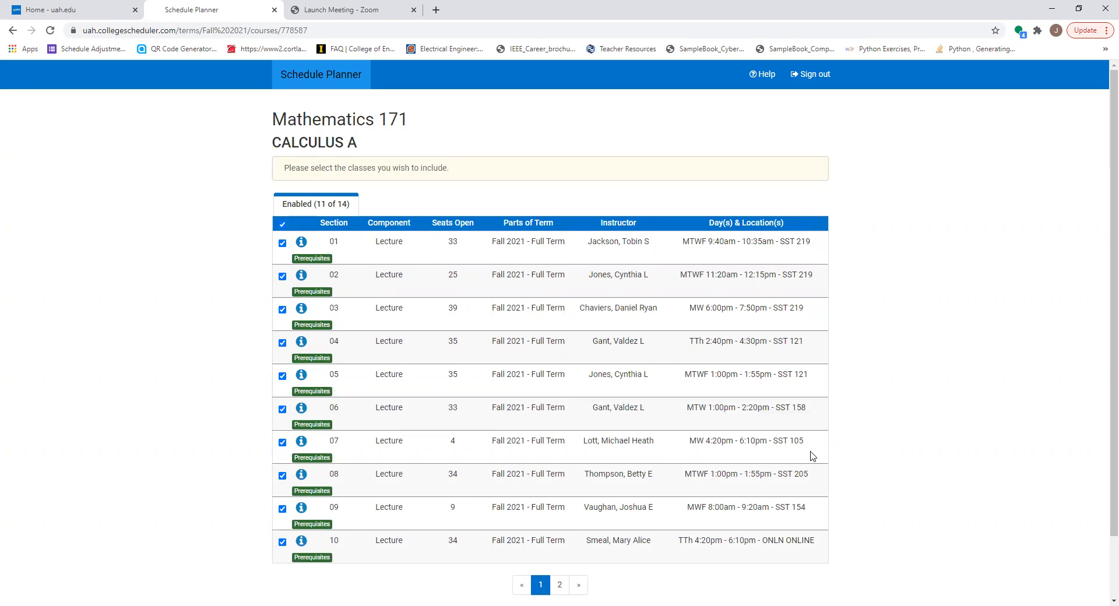
{"action": "left_click", "coordinate": [282, 541]}
{"action": "scroll", "coordinate": [669, 581], "scroll_direction": "down", "scroll_amount": 2}
{"action": "left_click", "coordinate": [798, 558]}
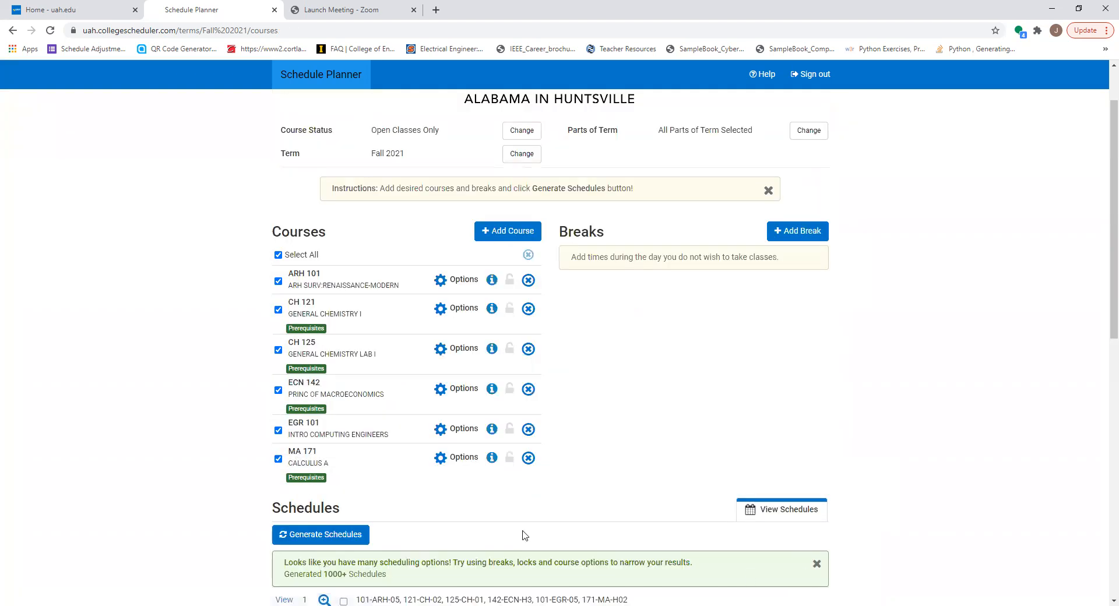
Review the available EGR 101 lecture sections and save the course with all five sections included
{"action": "left_click", "coordinate": [464, 429]}
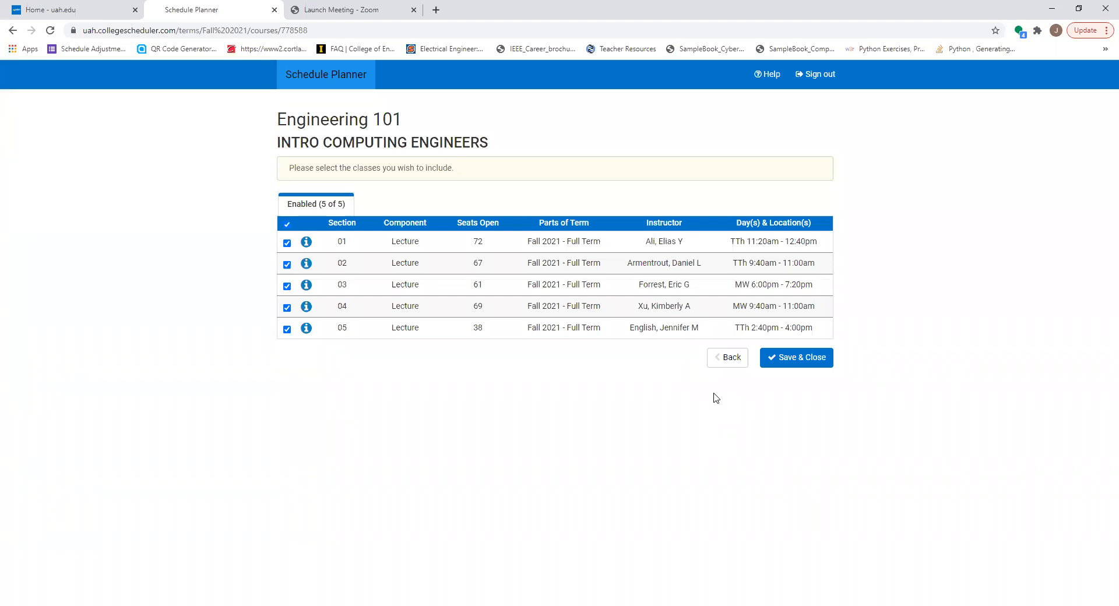
{"action": "left_click", "coordinate": [287, 225]}
{"action": "left_click", "coordinate": [787, 359]}
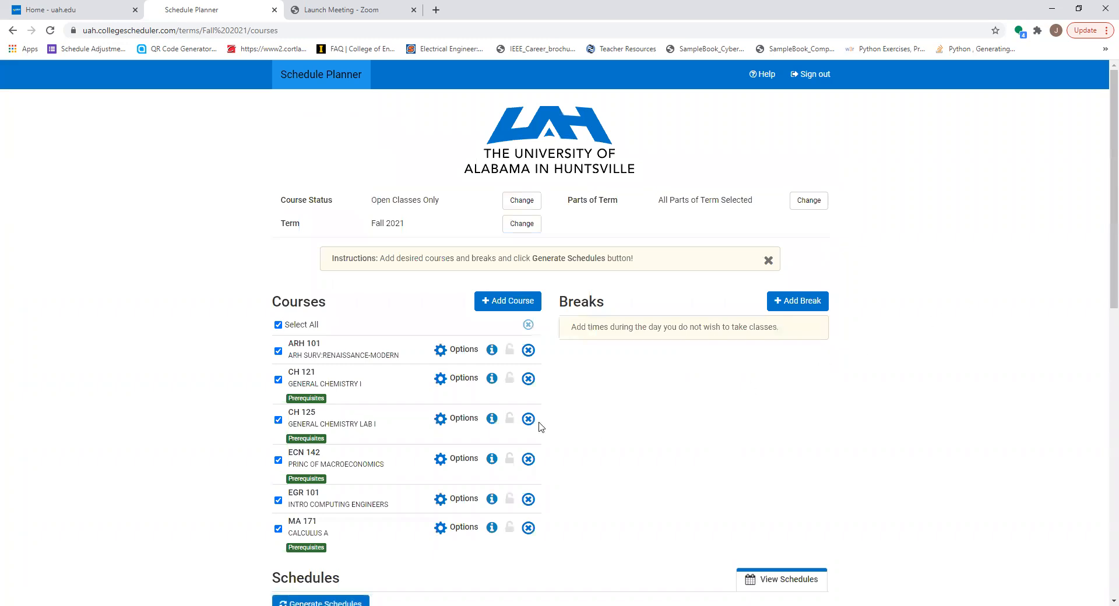
Exclude honors section H3 and online section 02 from ECN 142 Principles of Macroeconomics, and save the selection
{"action": "left_click", "coordinate": [456, 459]}
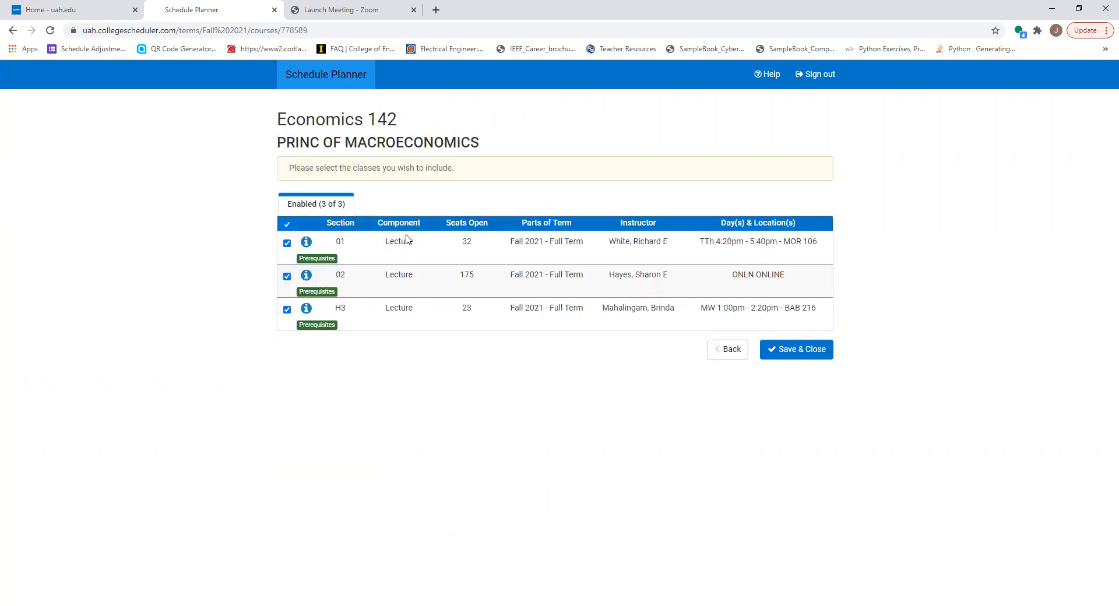
{"action": "left_click", "coordinate": [287, 309]}
{"action": "left_click", "coordinate": [287, 277]}
{"action": "left_click", "coordinate": [813, 354]}
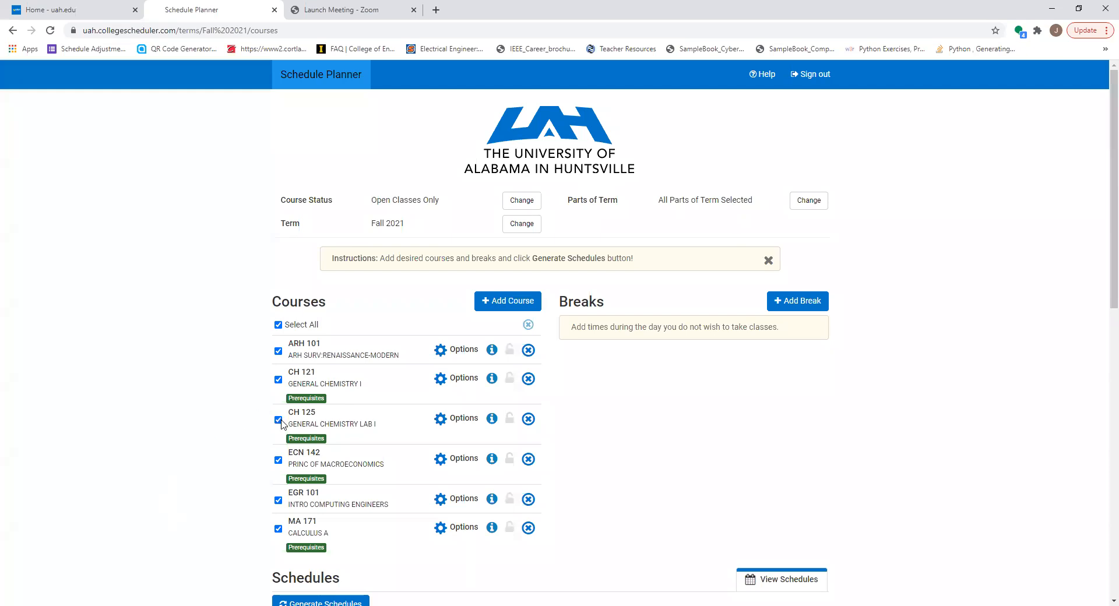
Exclude the online sections 03, 05 and 06 from CH 121 General Chemistry I, and save the selection
{"action": "left_click", "coordinate": [456, 380]}
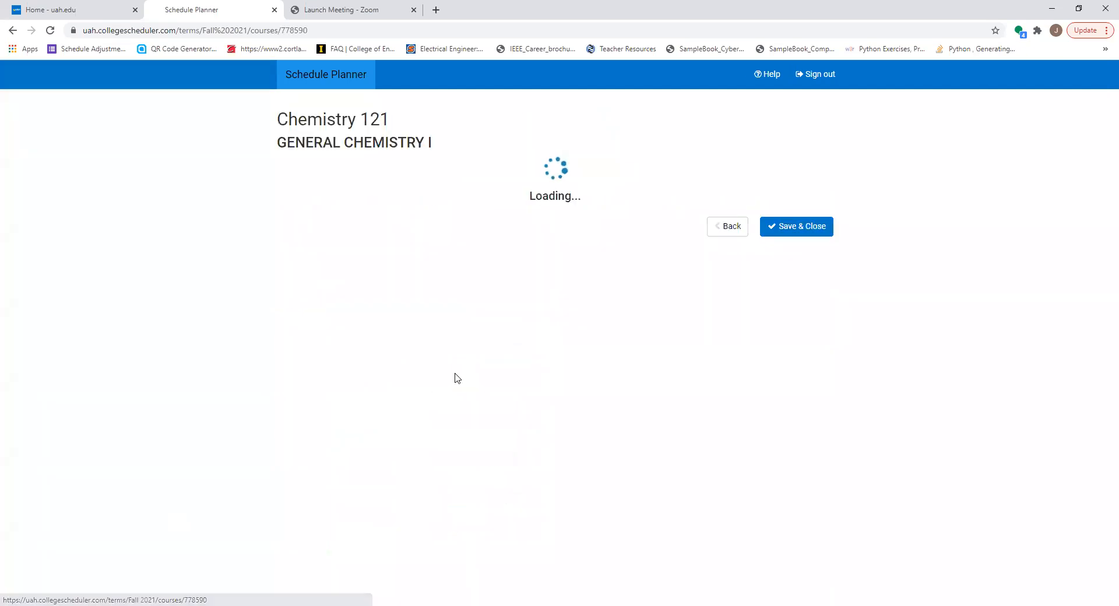
{"action": "left_click", "coordinate": [286, 309]}
{"action": "left_click", "coordinate": [287, 376]}
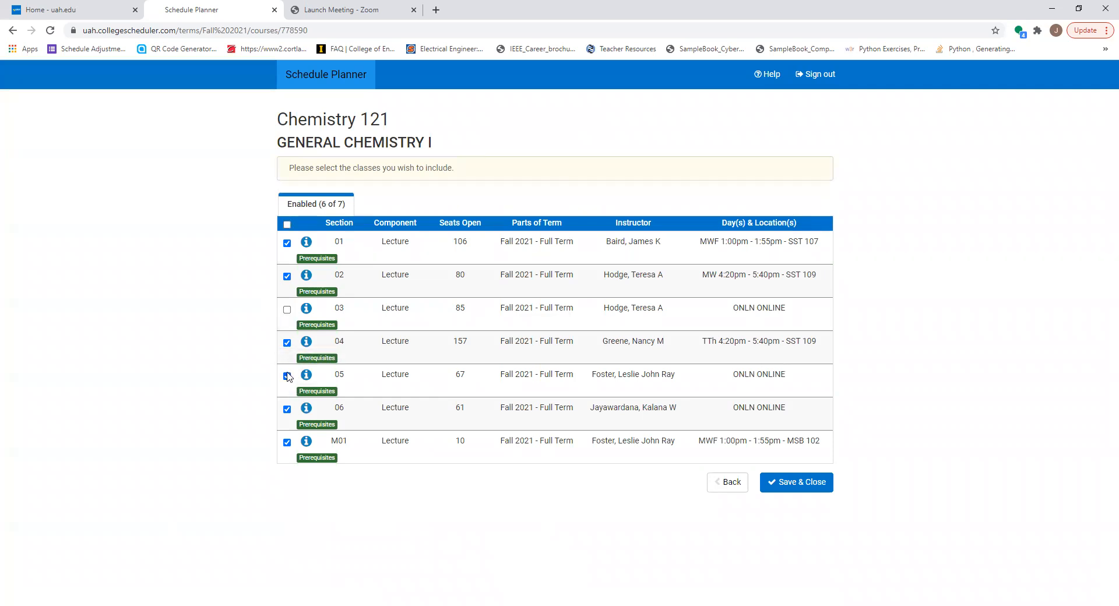
{"action": "left_click", "coordinate": [286, 409]}
{"action": "left_click", "coordinate": [792, 488]}
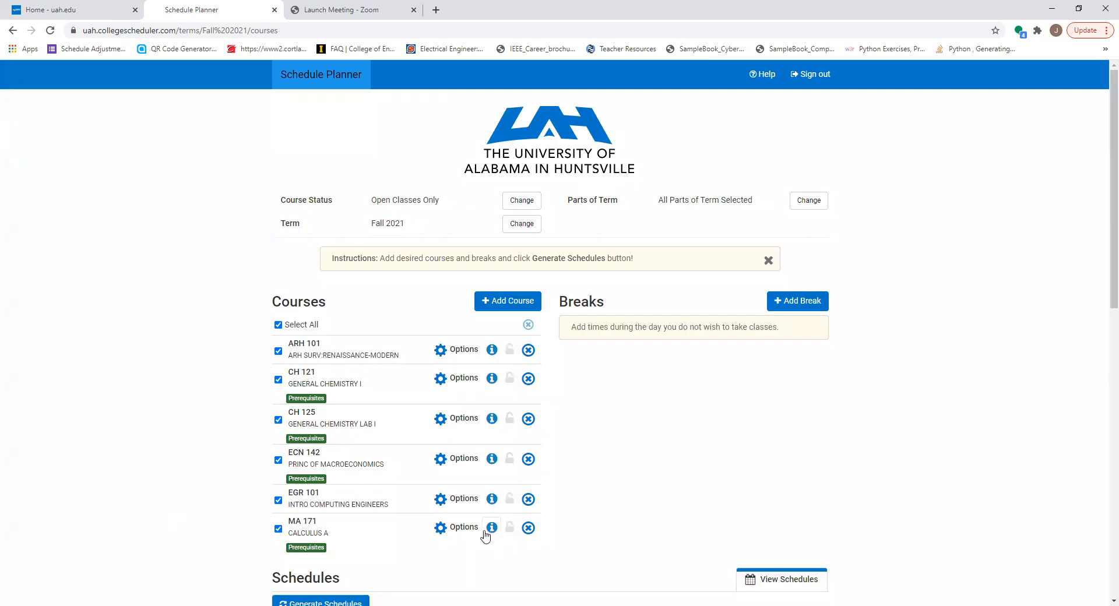
Exclude the honors lab sections H01, H02, H03 and H04 from CH 125 General Chemistry Lab I, and save the selection
{"action": "left_click", "coordinate": [463, 419]}
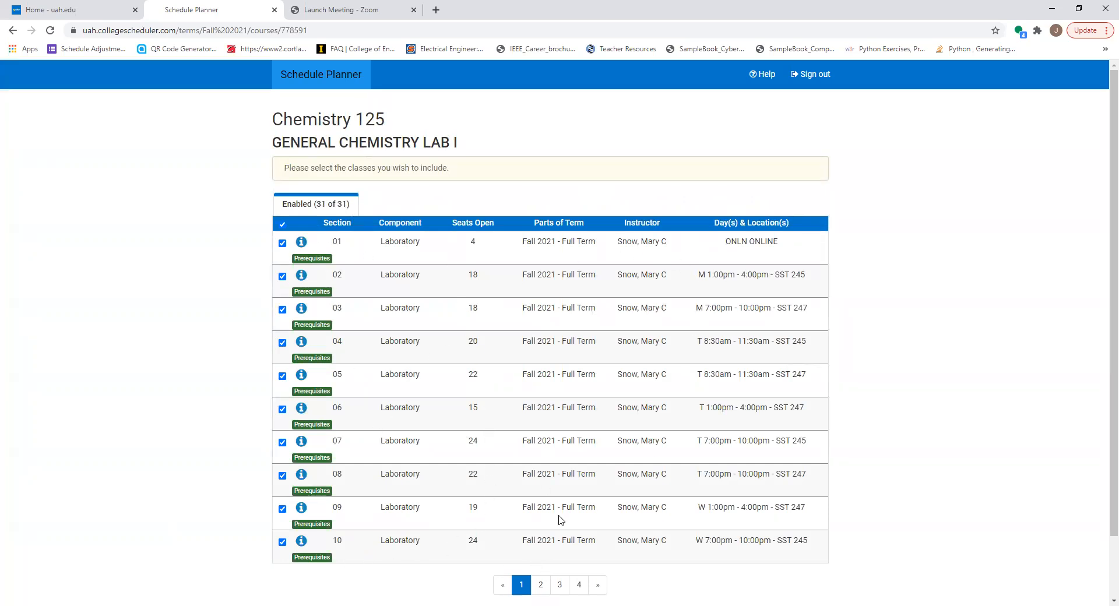
{"action": "scroll", "coordinate": [548, 397], "scroll_direction": "down", "scroll_amount": 1}
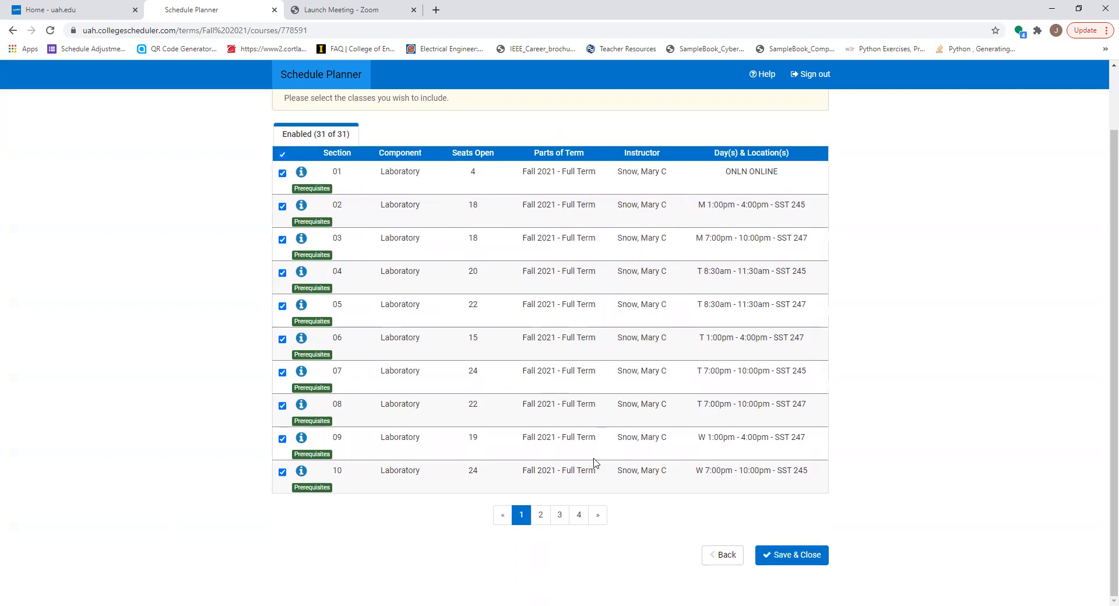
{"action": "left_click", "coordinate": [540, 515]}
{"action": "left_click", "coordinate": [561, 515]}
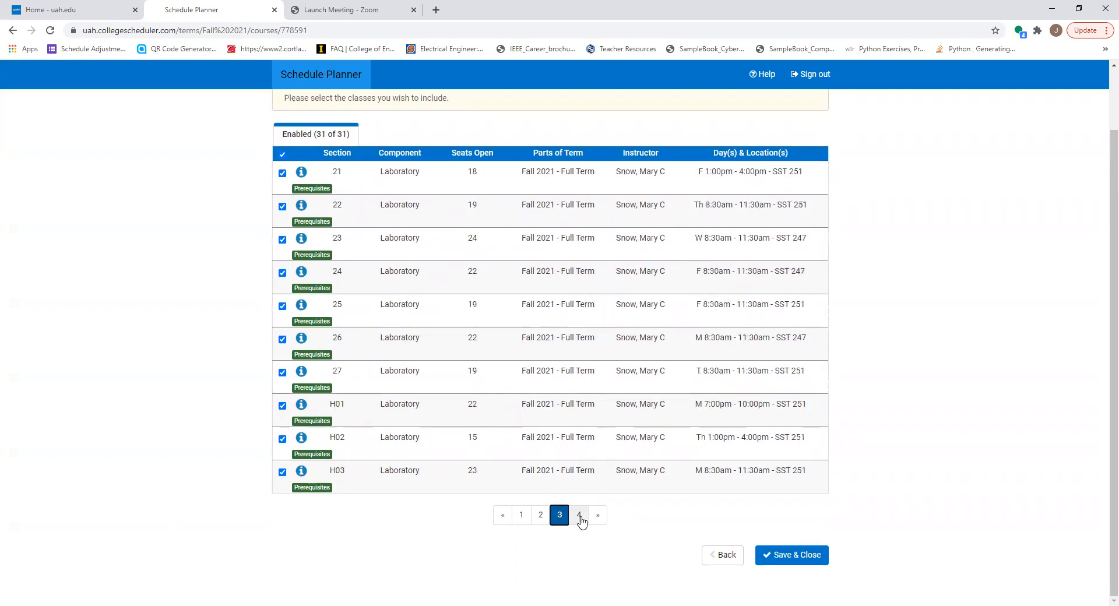
{"action": "left_click", "coordinate": [579, 515]}
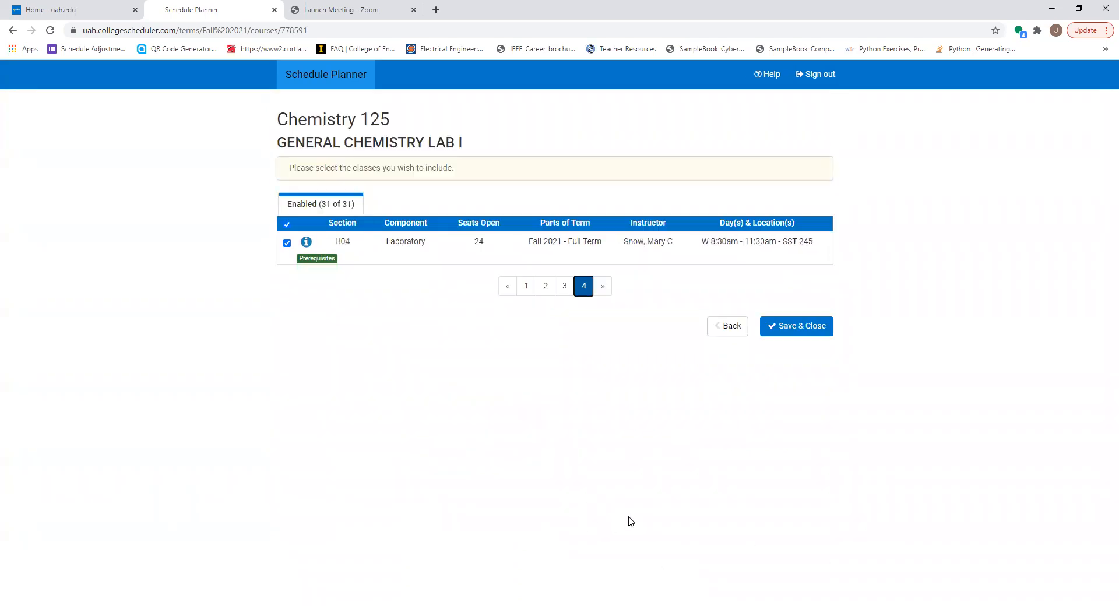
{"action": "left_click", "coordinate": [306, 257]}
{"action": "left_click", "coordinate": [564, 285]}
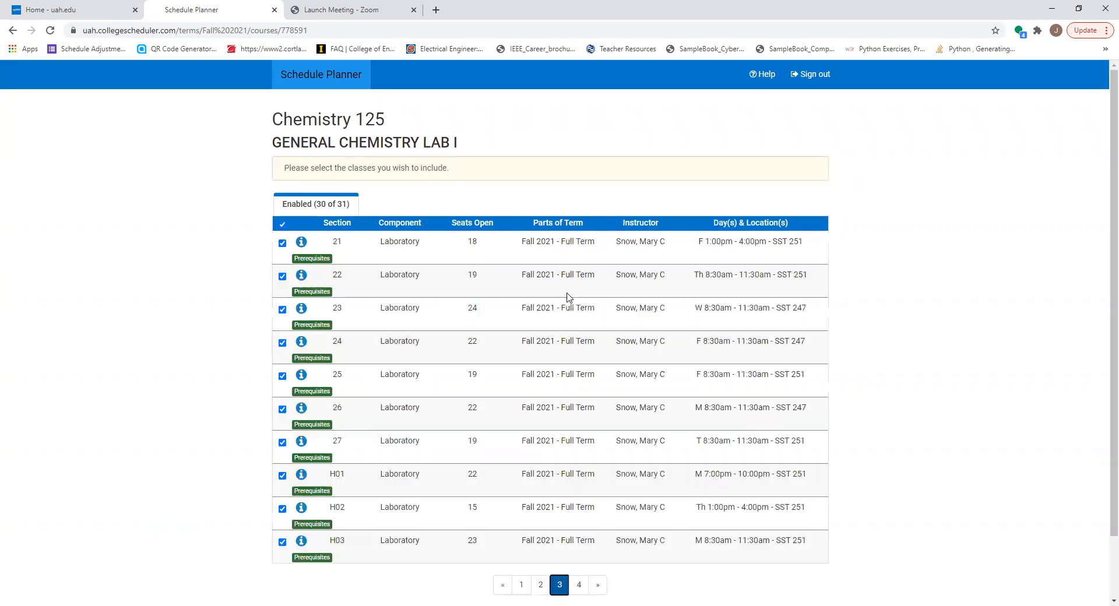
{"action": "left_click", "coordinate": [284, 542]}
{"action": "left_click", "coordinate": [282, 508]}
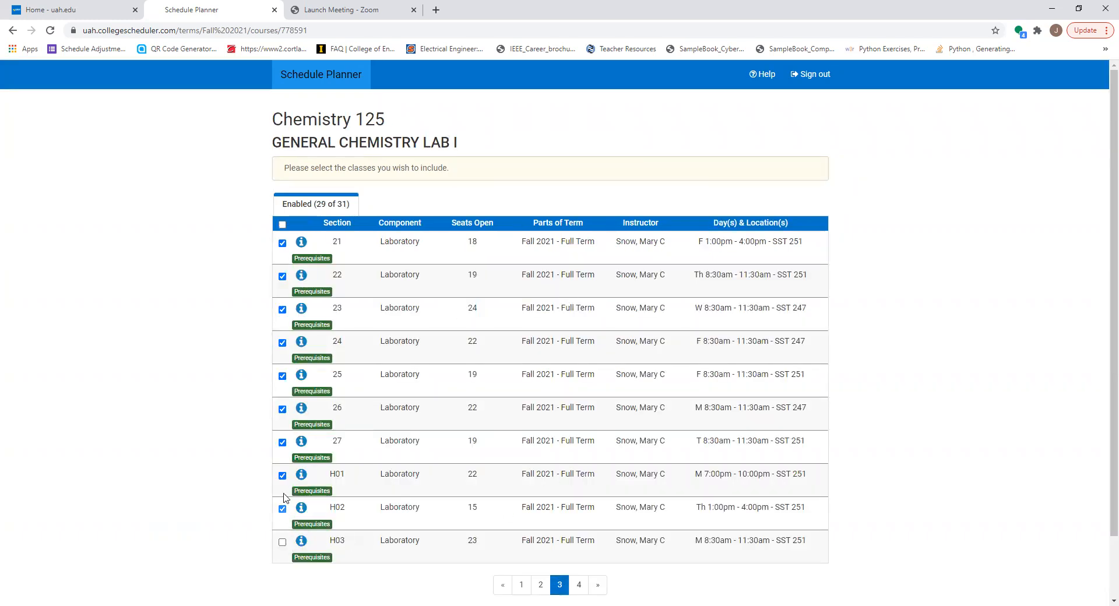
{"action": "scroll", "coordinate": [703, 466], "scroll_direction": "down", "scroll_amount": 2}
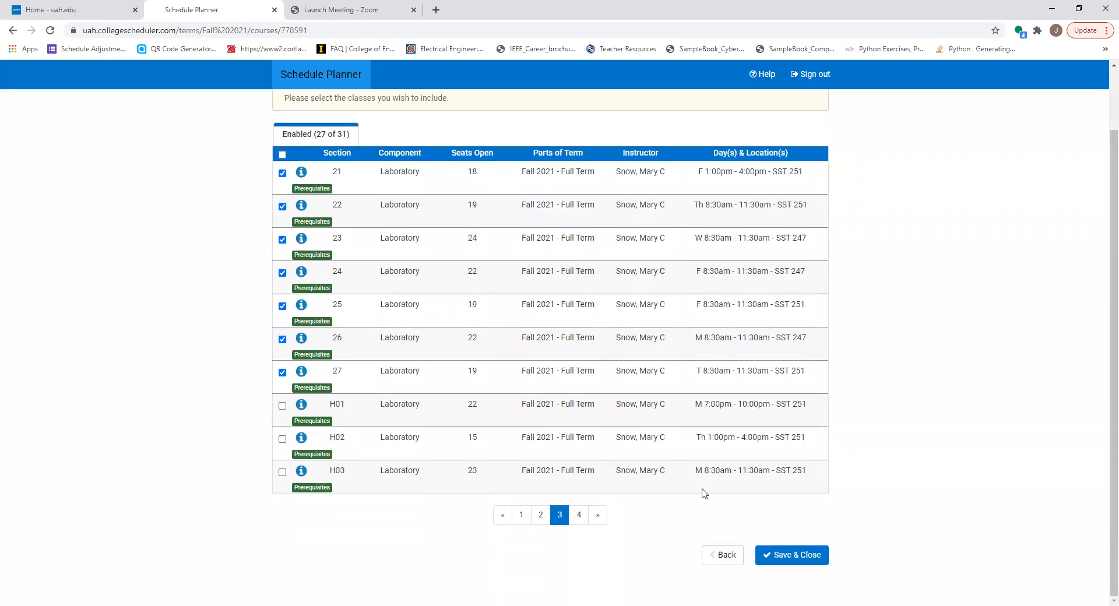
{"action": "left_click", "coordinate": [796, 556]}
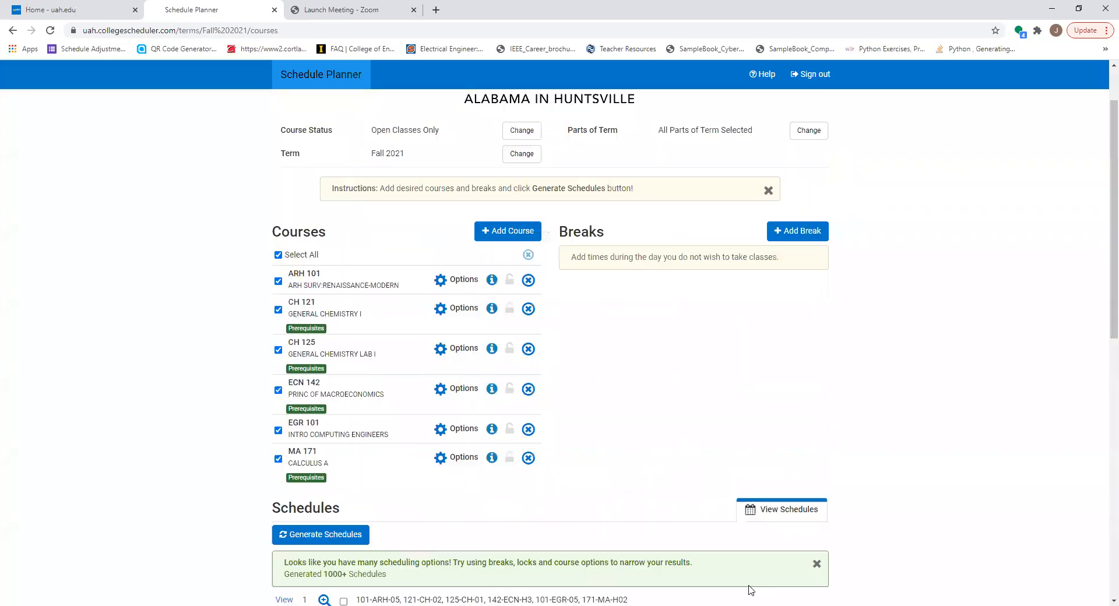
Save ARH 101 with all of its sections included, and regenerate the schedules using the narrowed course options
{"action": "left_click", "coordinate": [464, 279]}
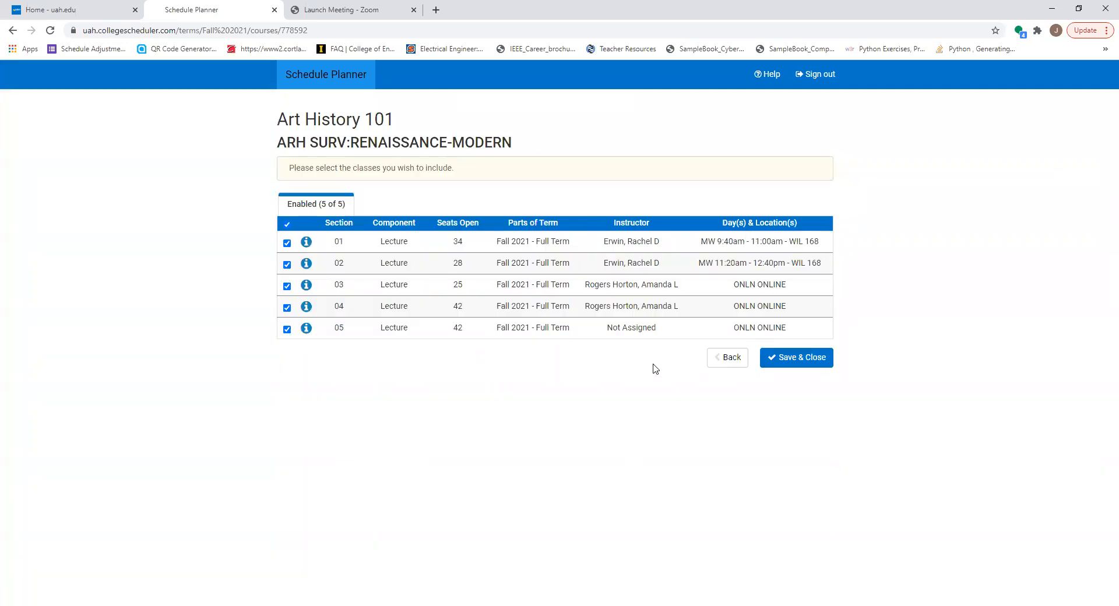
{"action": "left_click", "coordinate": [792, 361]}
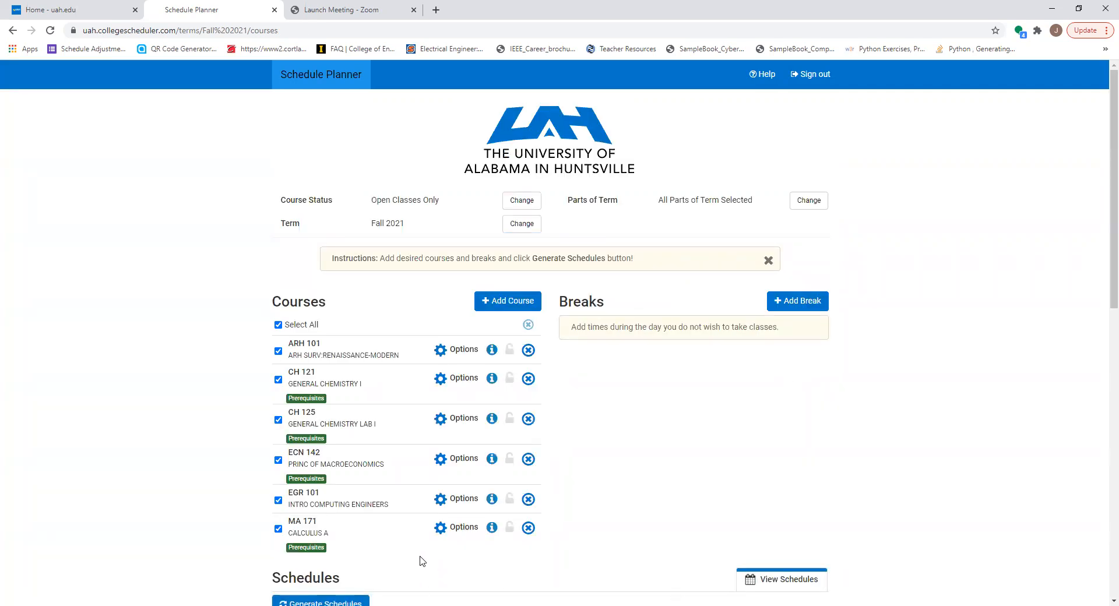
{"action": "scroll", "coordinate": [421, 559], "scroll_direction": "down", "scroll_amount": 2}
{"action": "left_click", "coordinate": [355, 491]}
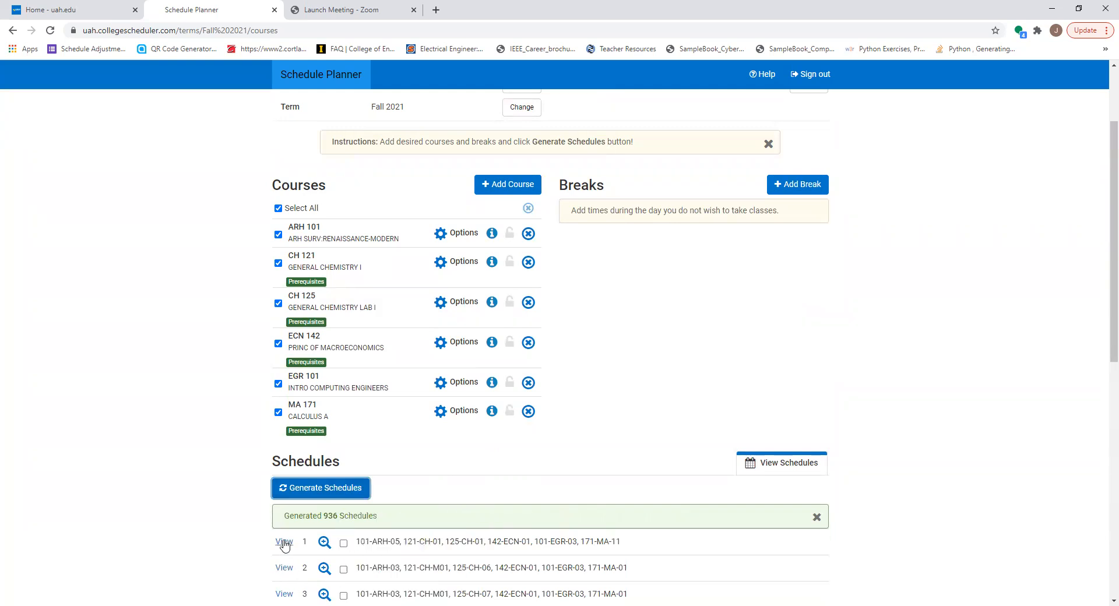
Preview the generated schedules, open the first one and examine its section list and weekly calendar for meeting times
{"action": "mouse_move", "coordinate": [285, 545]}
{"action": "scroll", "coordinate": [291, 542], "scroll_direction": "down", "scroll_amount": 1}
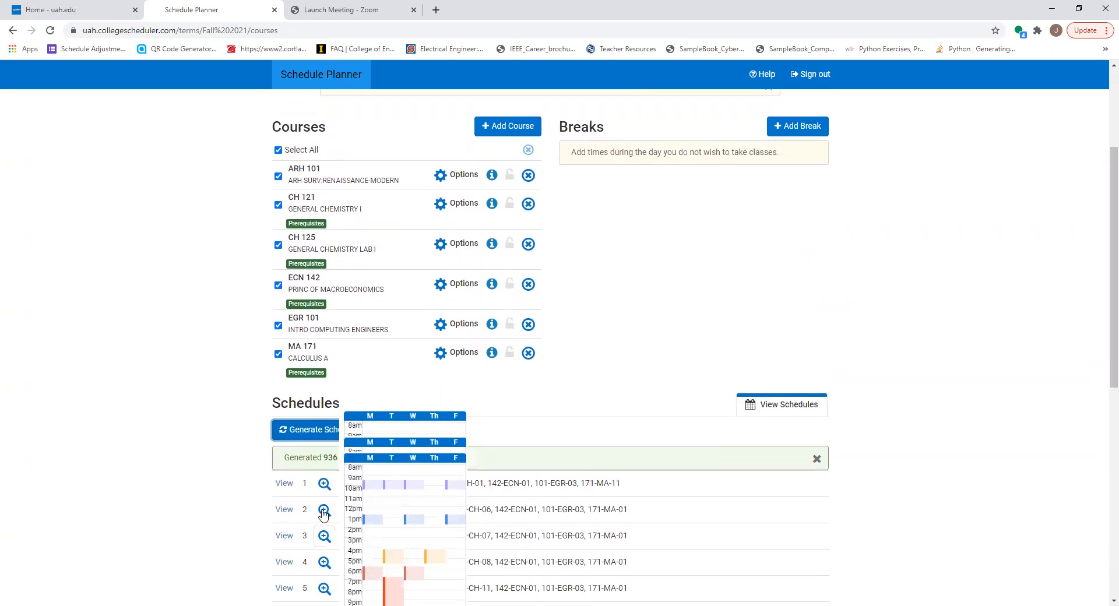
{"action": "left_click", "coordinate": [284, 483]}
{"action": "scroll", "coordinate": [459, 514], "scroll_direction": "down", "scroll_amount": 2}
{"action": "scroll", "coordinate": [712, 291], "scroll_direction": "up", "scroll_amount": 1}
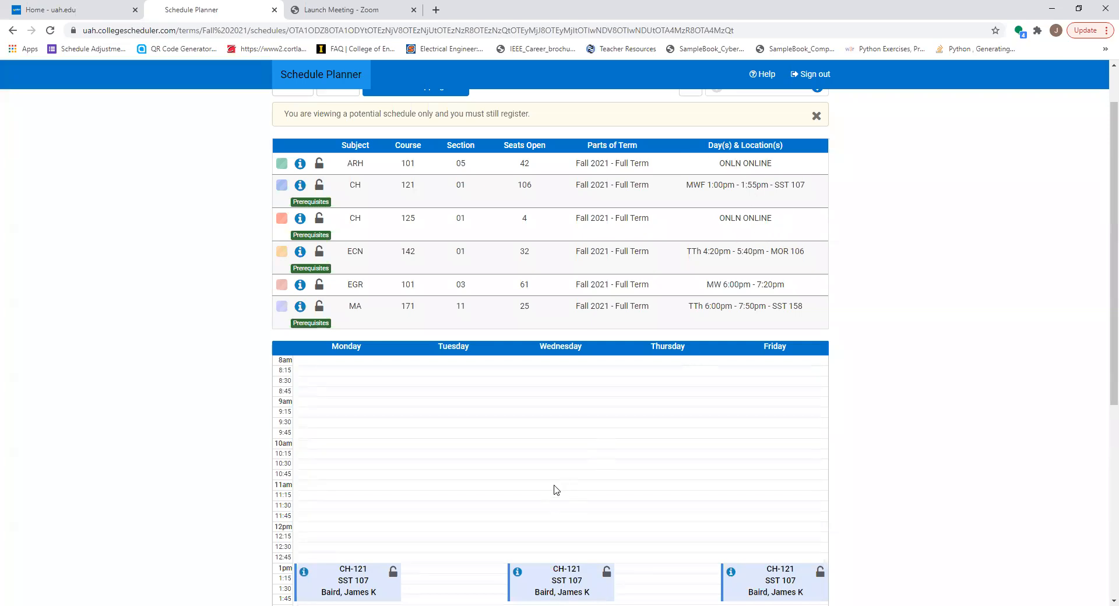
{"action": "scroll", "coordinate": [444, 550], "scroll_direction": "down", "scroll_amount": 5}
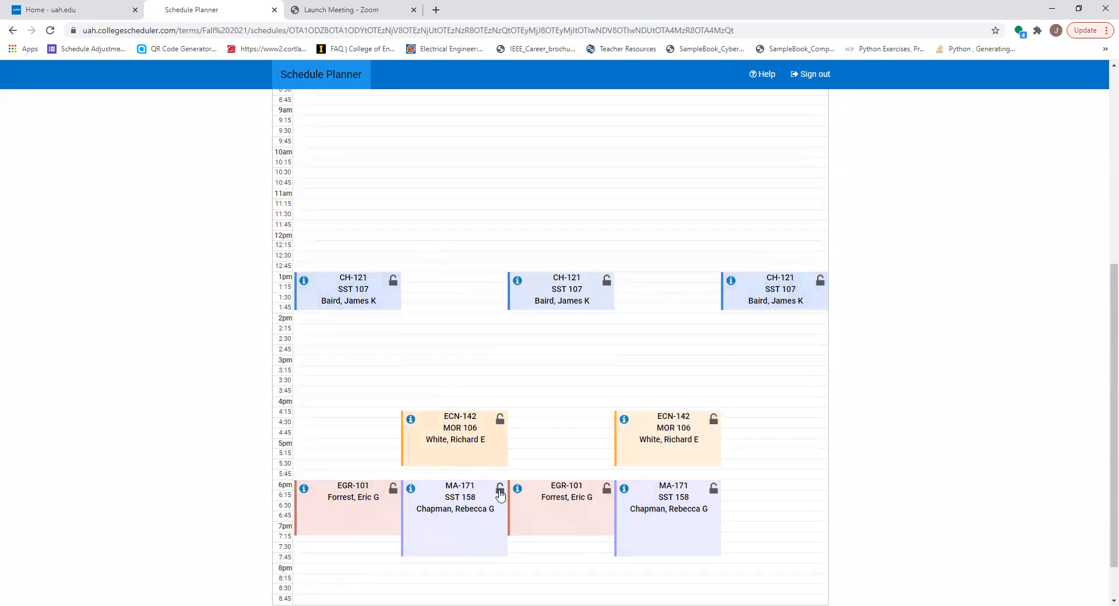
{"action": "scroll", "coordinate": [820, 492], "scroll_direction": "down", "scroll_amount": 1}
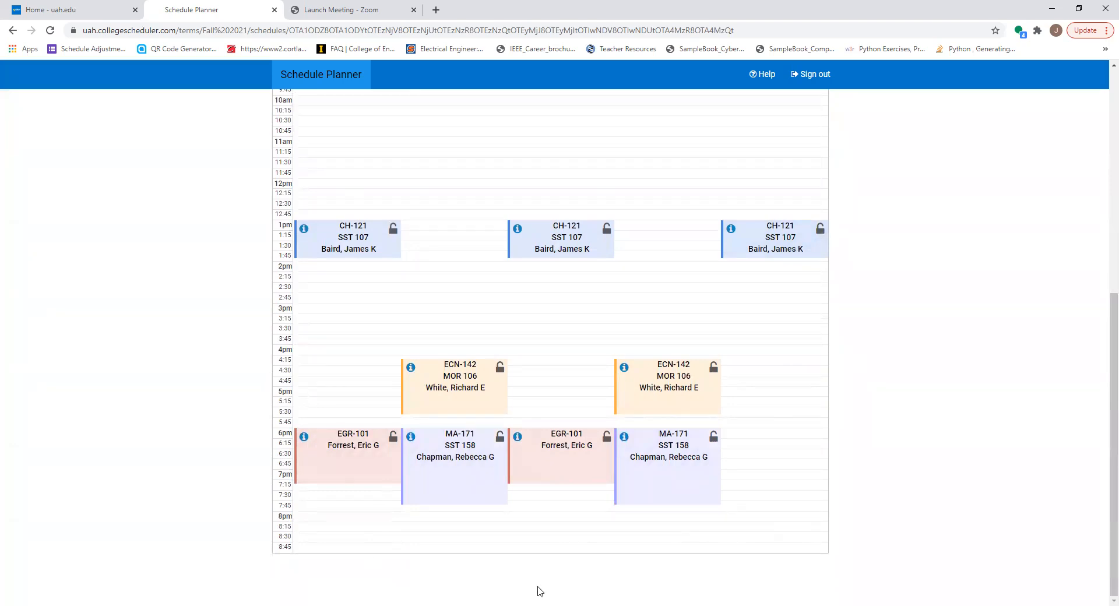
{"action": "scroll", "coordinate": [685, 397], "scroll_direction": "up", "scroll_amount": 2}
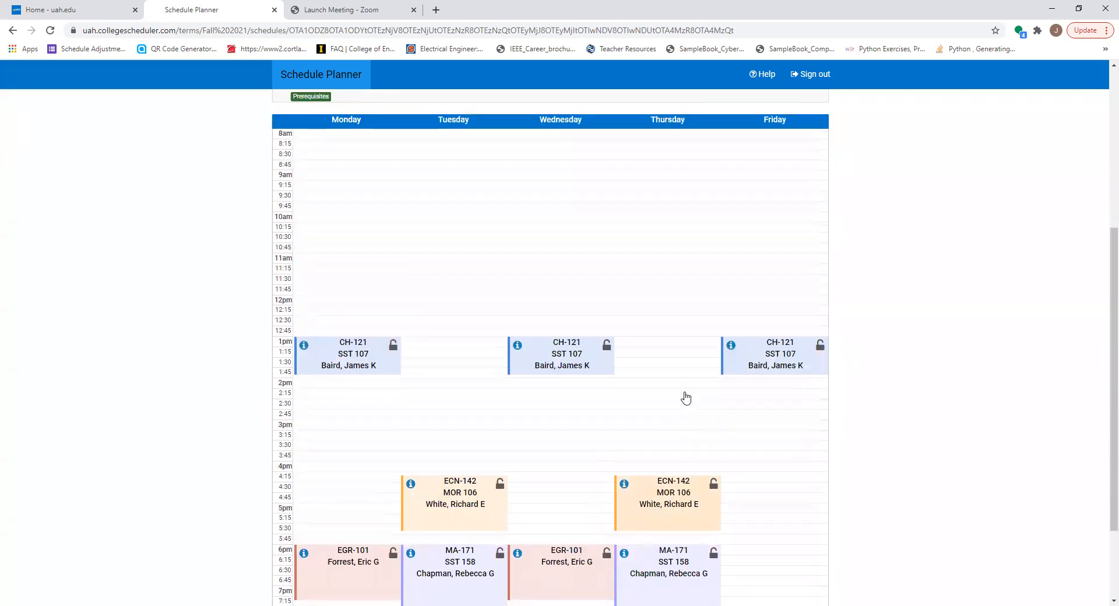
Compare the weekly calendars of the next generated schedules, shrinking the page so more of each day fits
{"action": "scroll", "coordinate": [686, 397], "scroll_direction": "up", "scroll_amount": 5}
{"action": "scroll", "coordinate": [856, 302], "scroll_direction": "down", "scroll_amount": 3}
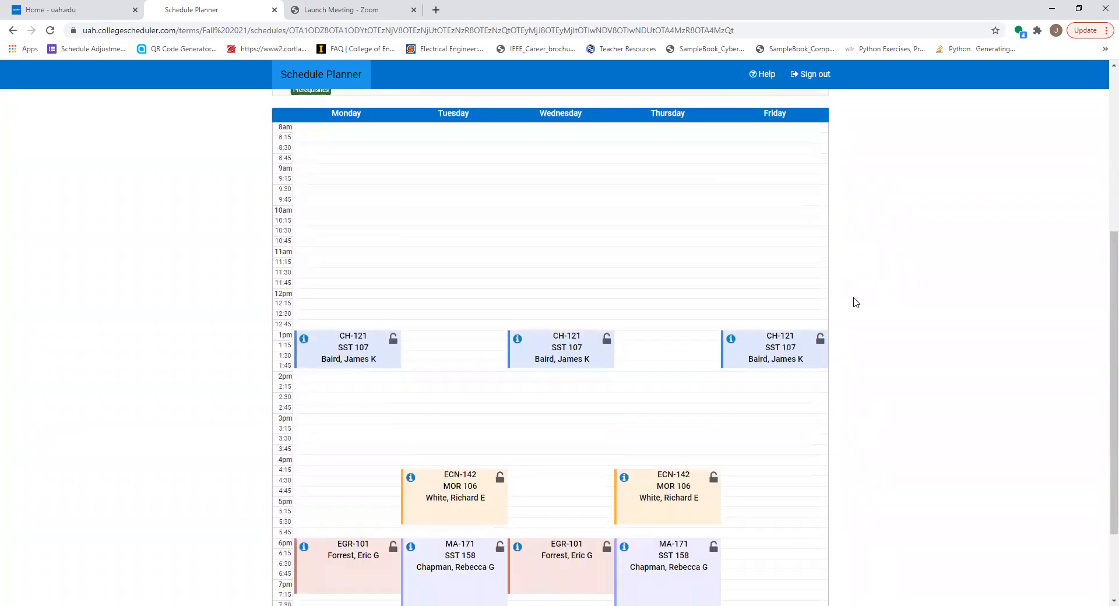
{"action": "key", "text": "Right"}
{"action": "key", "text": "Right"}
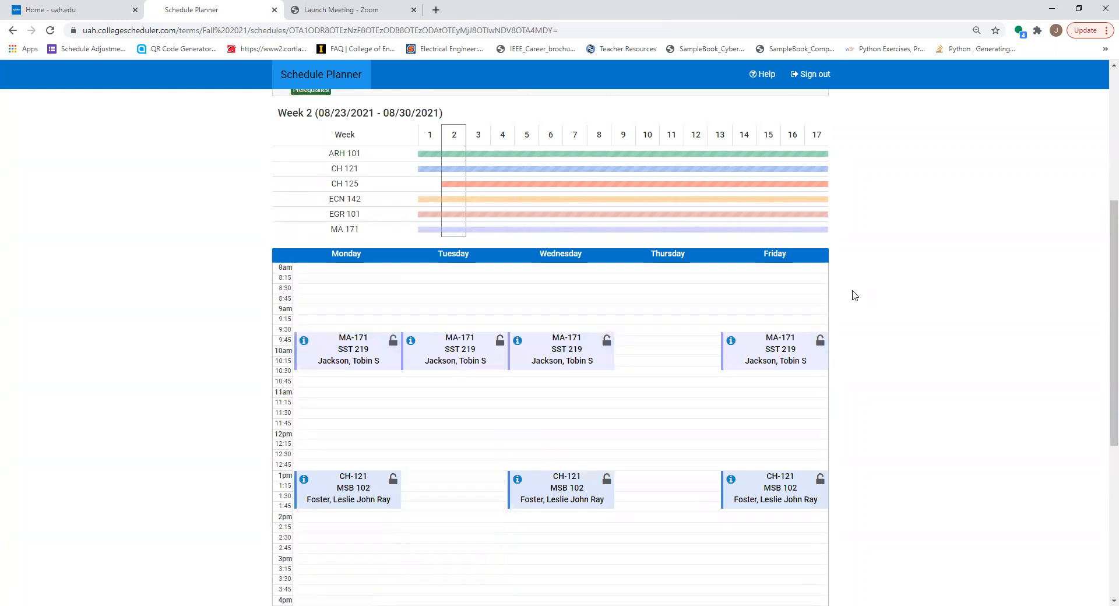
{"action": "key", "text": "ctrl+minus"}
{"action": "key", "text": "ctrl+minus"}
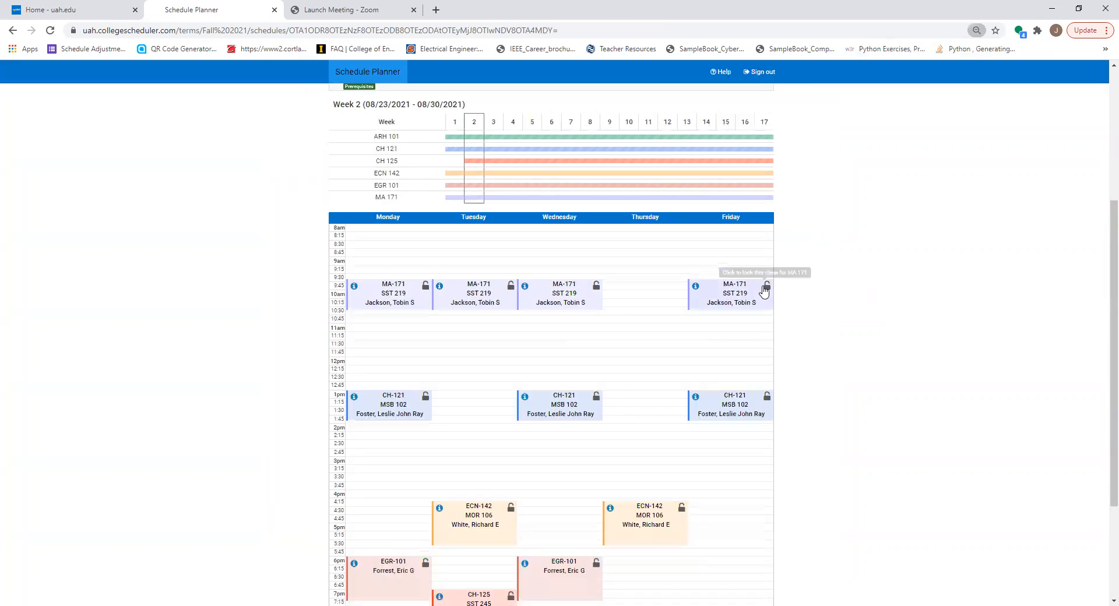
{"action": "scroll", "coordinate": [765, 290], "scroll_direction": "down", "scroll_amount": 1}
Page through more potential schedules up to schedule 16, comparing their calendars, and restore the page size to examine its section list
{"action": "key", "text": "Right"}
{"action": "key", "text": "Right"}
{"action": "key", "text": "Right"}
{"action": "key", "text": "Right"}
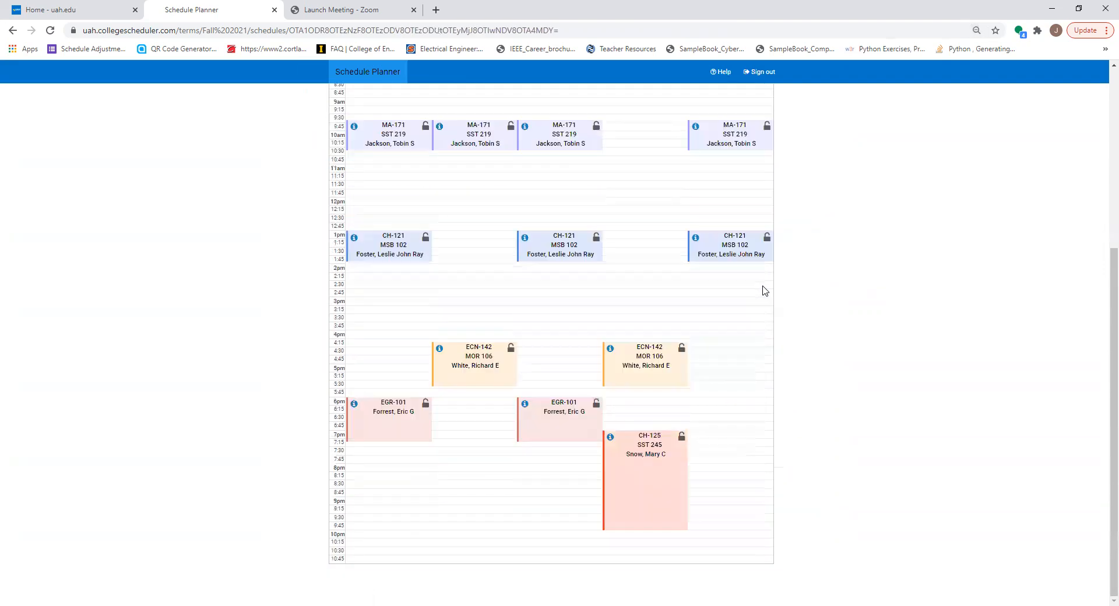
{"action": "key", "text": "Right"}
{"action": "key", "text": "Right"}
{"action": "key", "text": "Right"}
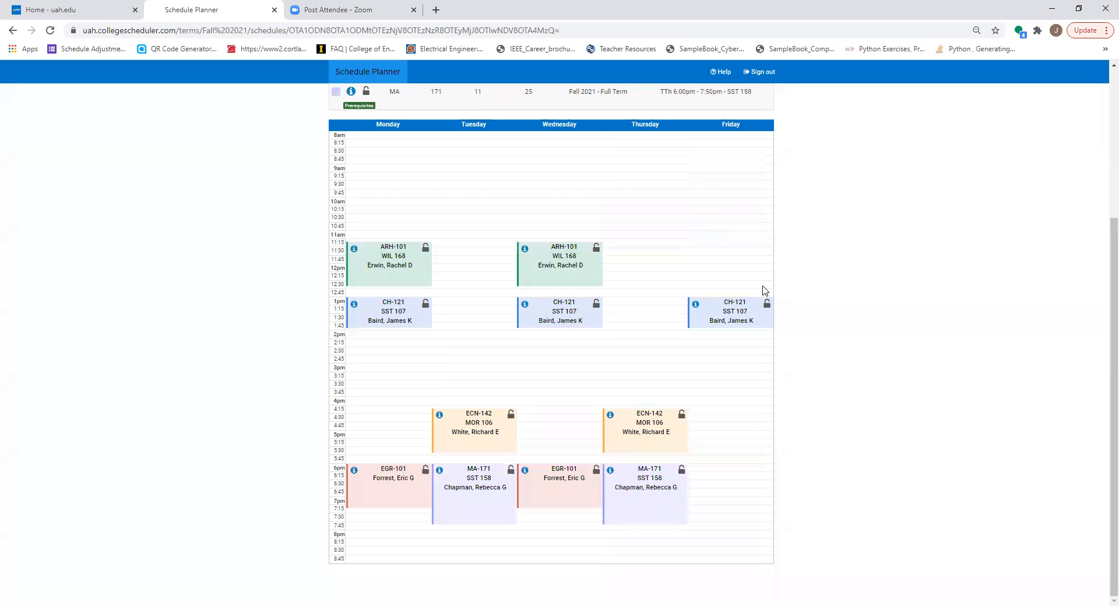
{"action": "key", "text": "Right"}
{"action": "key", "text": "Right"}
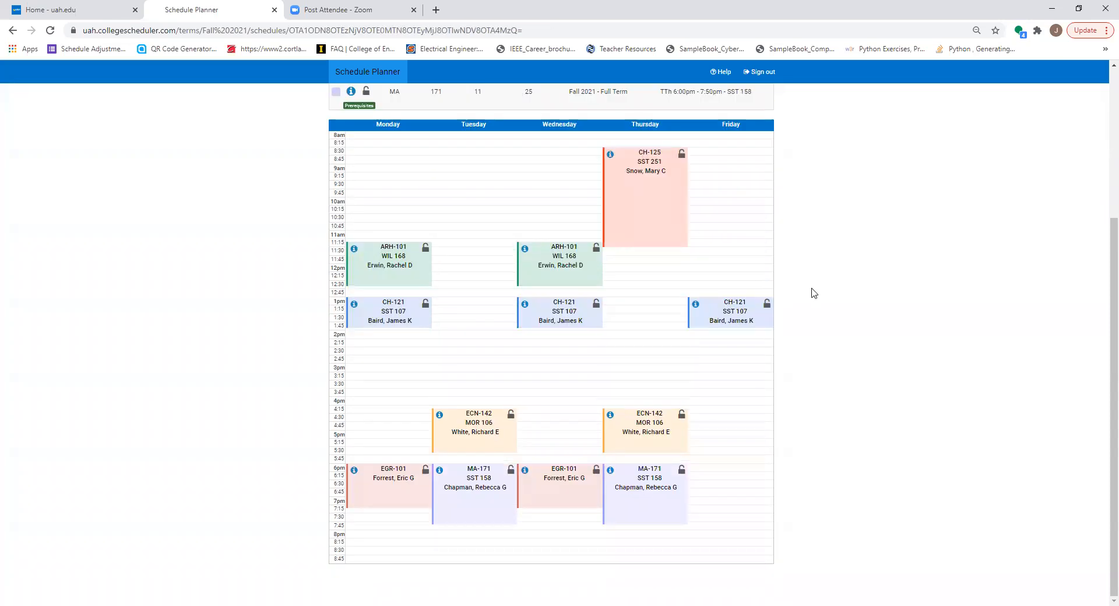
{"action": "scroll", "coordinate": [814, 293], "scroll_direction": "up", "scroll_amount": 4}
{"action": "key", "text": "ctrl+plus"}
{"action": "key", "text": "ctrl+plus"}
{"action": "key", "text": "ctrl+plus"}
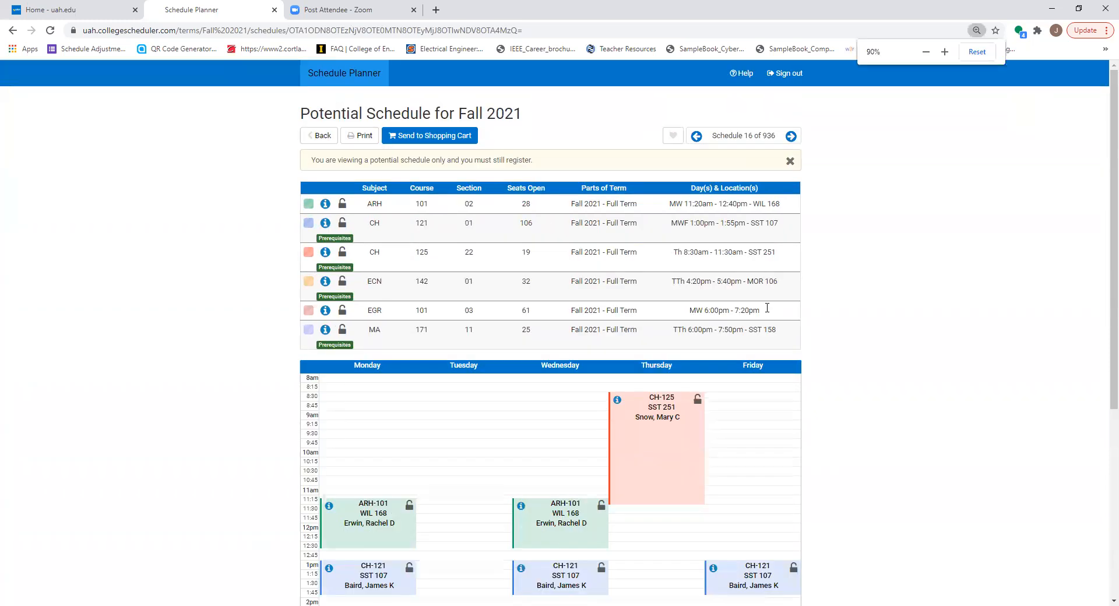
Return to the planner and start a new break named "Lacrosse Practice" covering Monday through Friday
{"action": "left_click", "coordinate": [270, 153]}
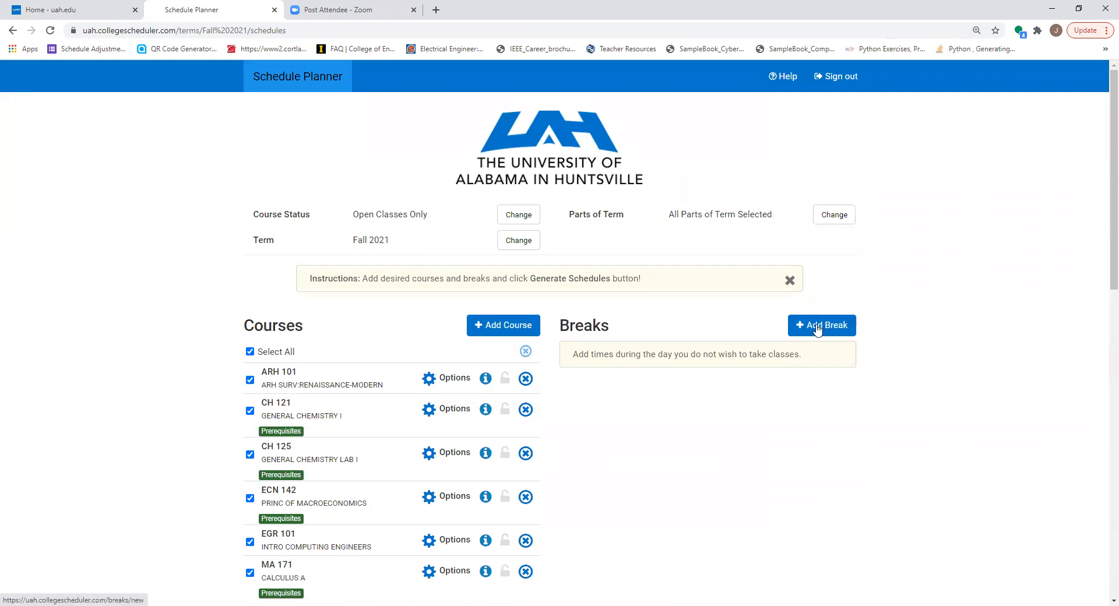
{"action": "left_click", "coordinate": [817, 330]}
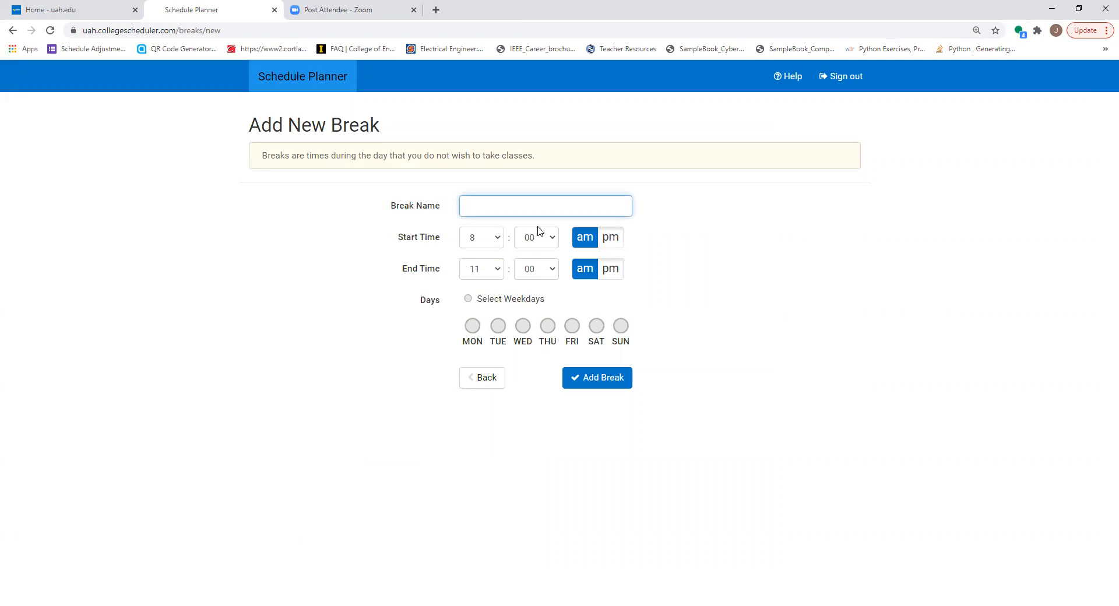
{"action": "type", "text": "Lacrosse Practice"}
{"action": "left_click", "coordinate": [472, 327]}
{"action": "left_click", "coordinate": [498, 327]}
{"action": "left_click", "coordinate": [523, 326]}
{"action": "left_click", "coordinate": [547, 326]}
{"action": "left_click", "coordinate": [571, 326]}
Set the Lacrosse Practice break from 6:00 pm to 9:00 pm and add it
{"action": "left_click", "coordinate": [500, 243]}
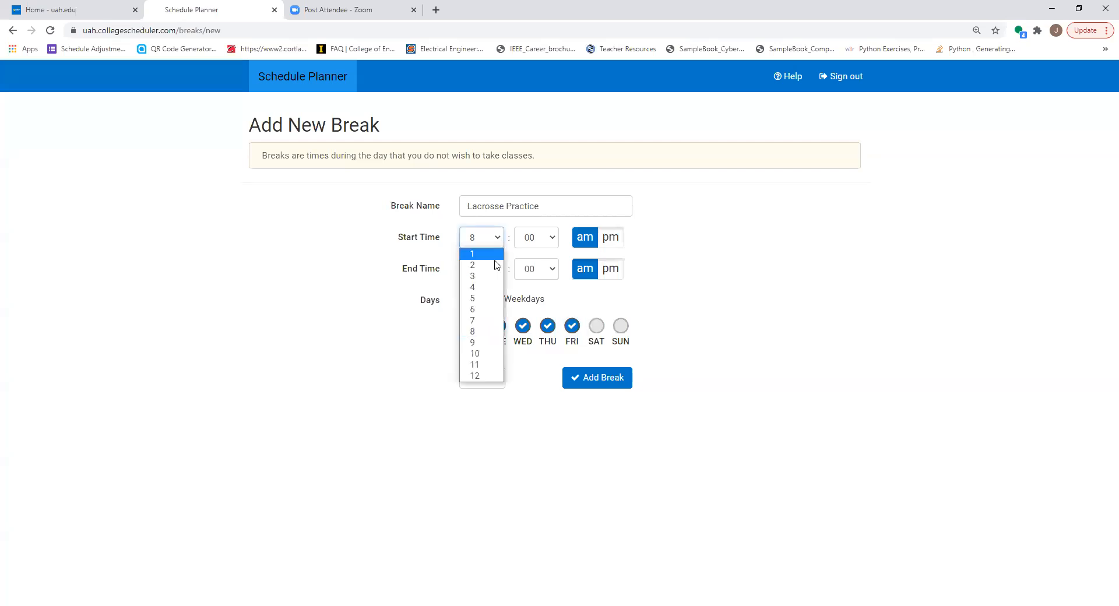
{"action": "left_click", "coordinate": [481, 307]}
{"action": "left_click", "coordinate": [612, 238]}
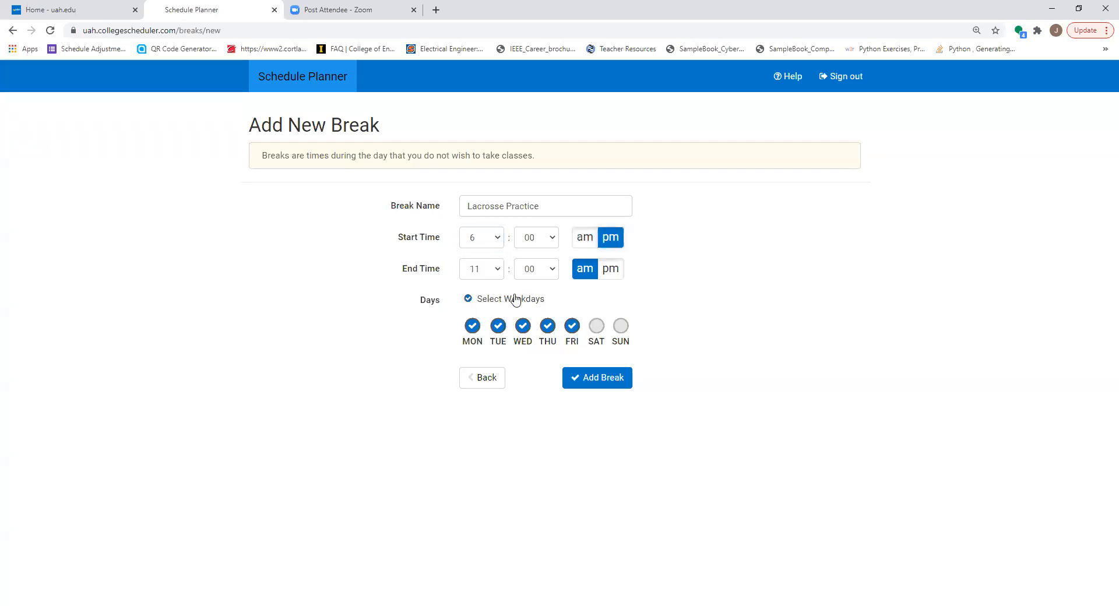
{"action": "left_click", "coordinate": [495, 270]}
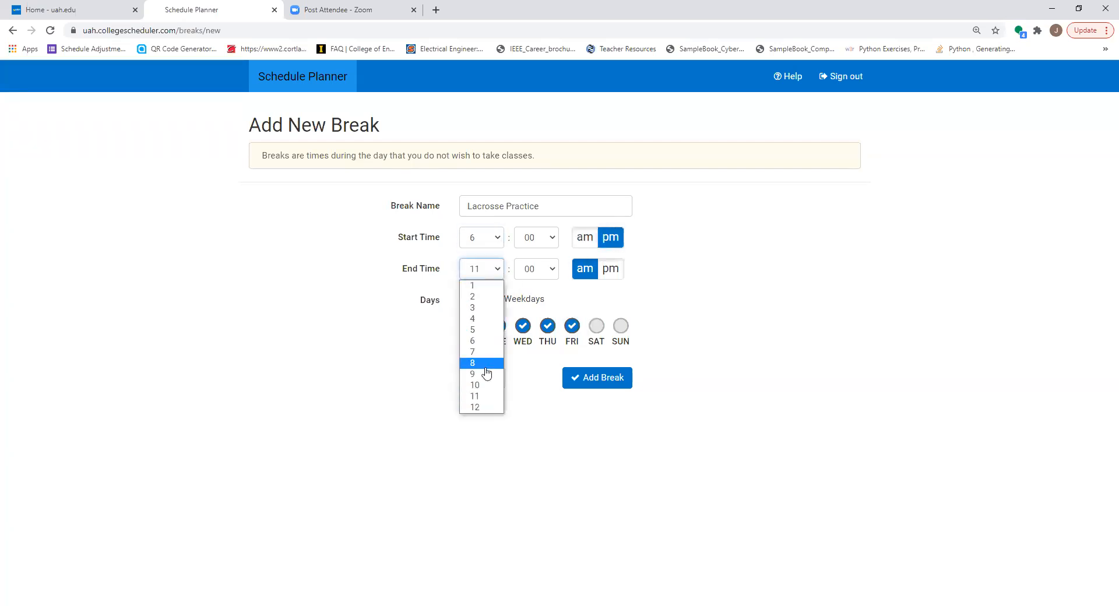
{"action": "left_click", "coordinate": [484, 363]}
{"action": "left_click", "coordinate": [610, 269]}
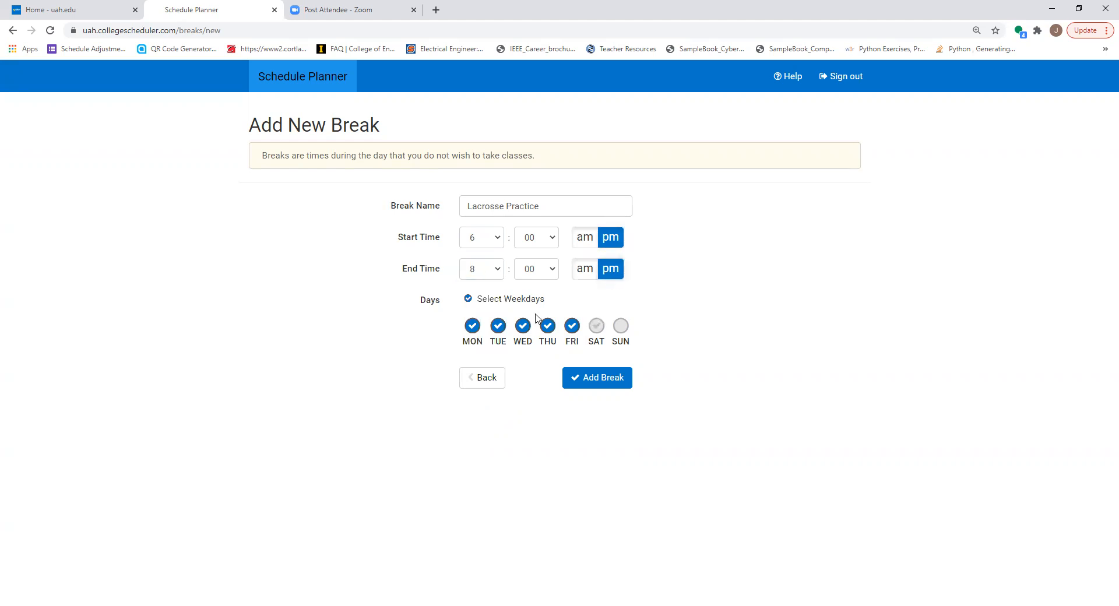
{"action": "left_click", "coordinate": [493, 270]}
{"action": "left_click", "coordinate": [492, 365]}
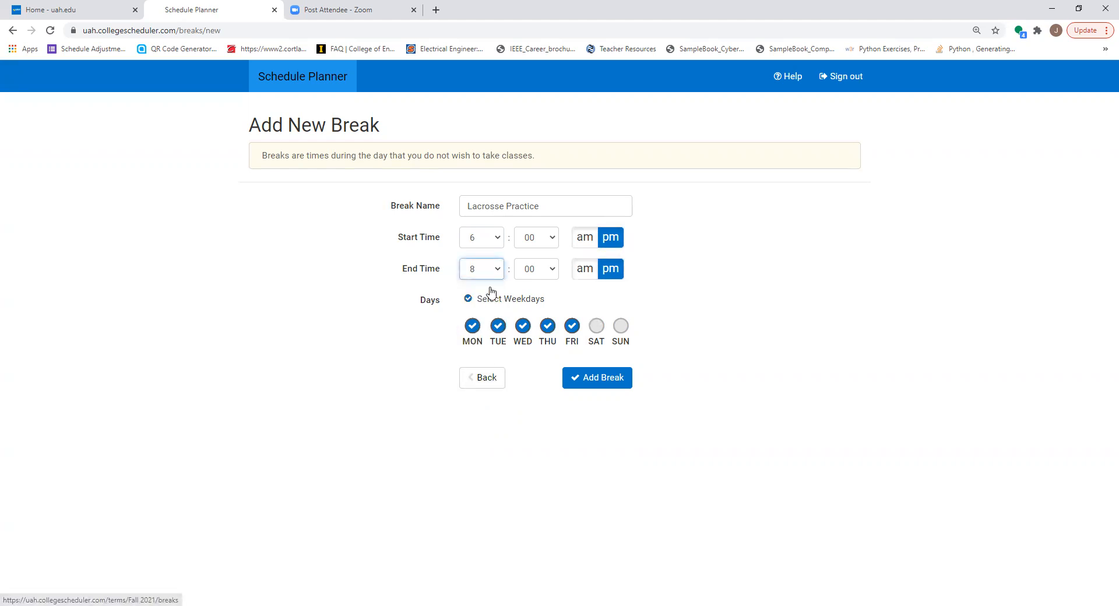
{"action": "left_click", "coordinate": [491, 271]}
{"action": "left_click", "coordinate": [487, 375]}
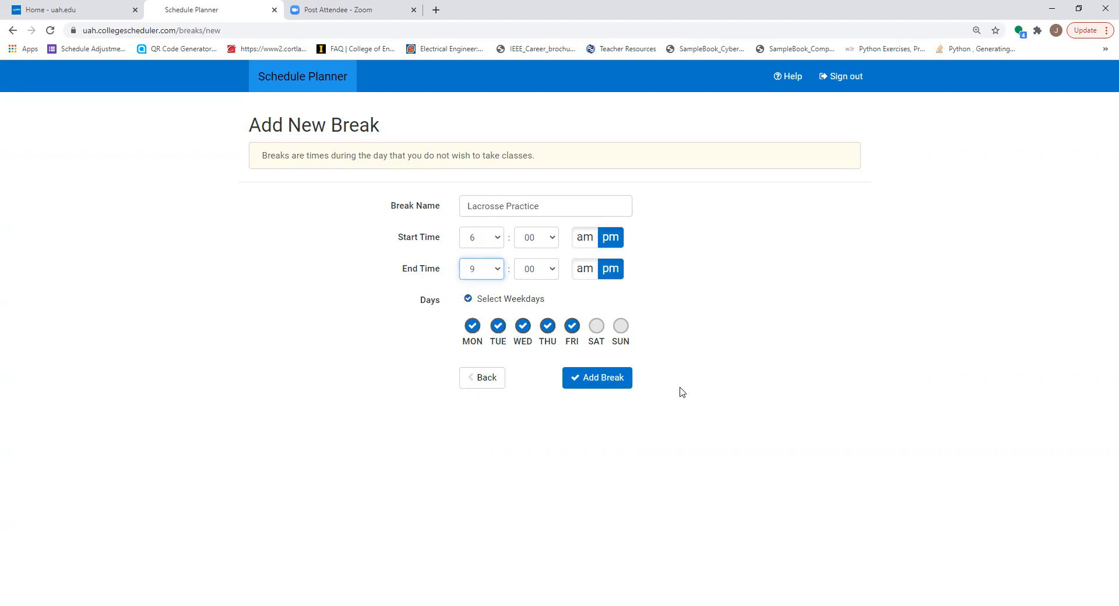
{"action": "left_click", "coordinate": [613, 379]}
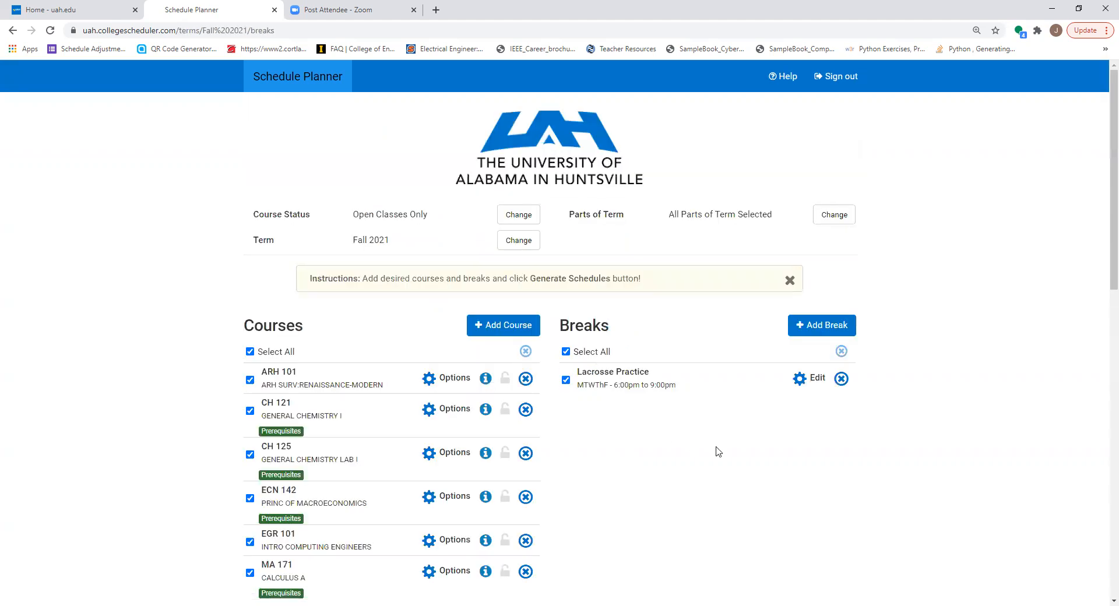
Generate the schedules with the Lacrosse Practice break applied and check for conflicts with the selected courses
{"action": "scroll", "coordinate": [718, 452], "scroll_direction": "down", "scroll_amount": 7}
{"action": "left_click", "coordinate": [291, 252]}
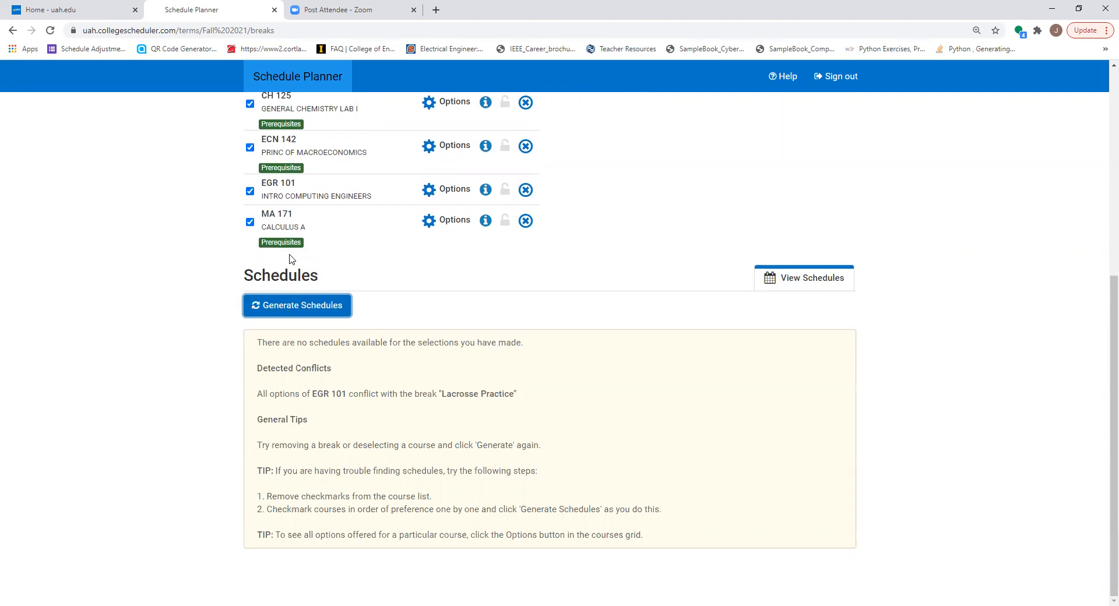
{"action": "scroll", "coordinate": [335, 284], "scroll_direction": "up", "scroll_amount": 4}
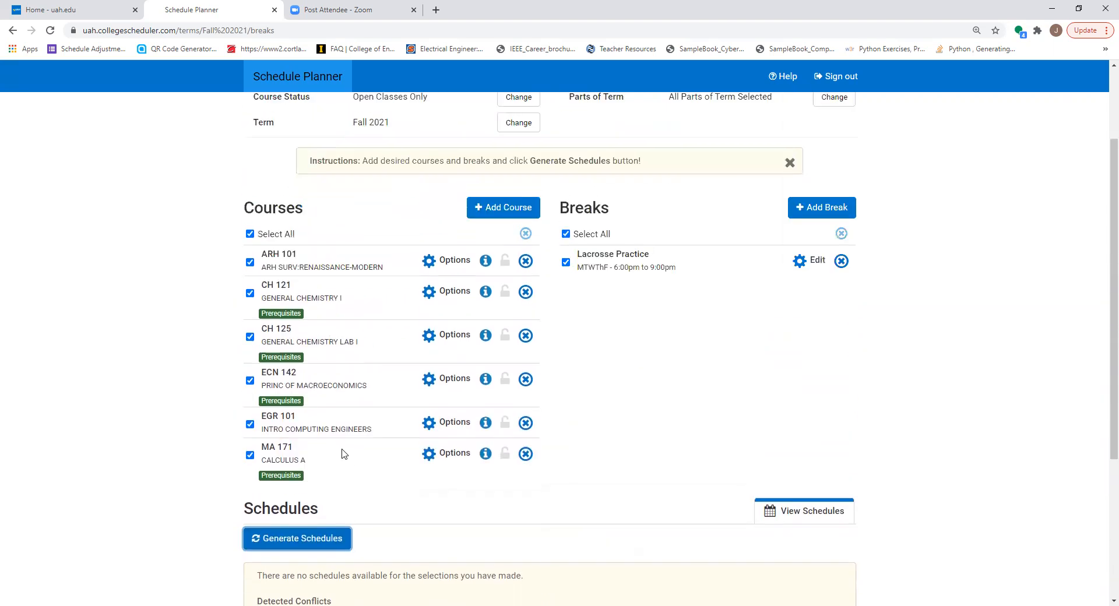
Include all sections of EGR 101, save the selection, and regenerate the schedules
{"action": "left_click", "coordinate": [461, 423]}
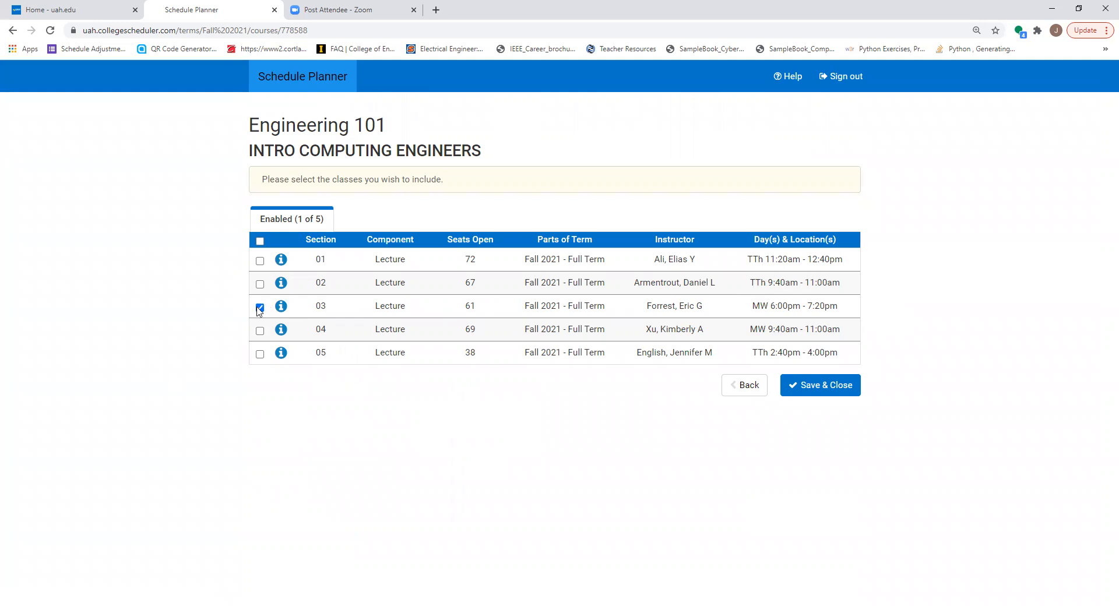
{"action": "left_click", "coordinate": [259, 241]}
{"action": "left_click", "coordinate": [815, 388]}
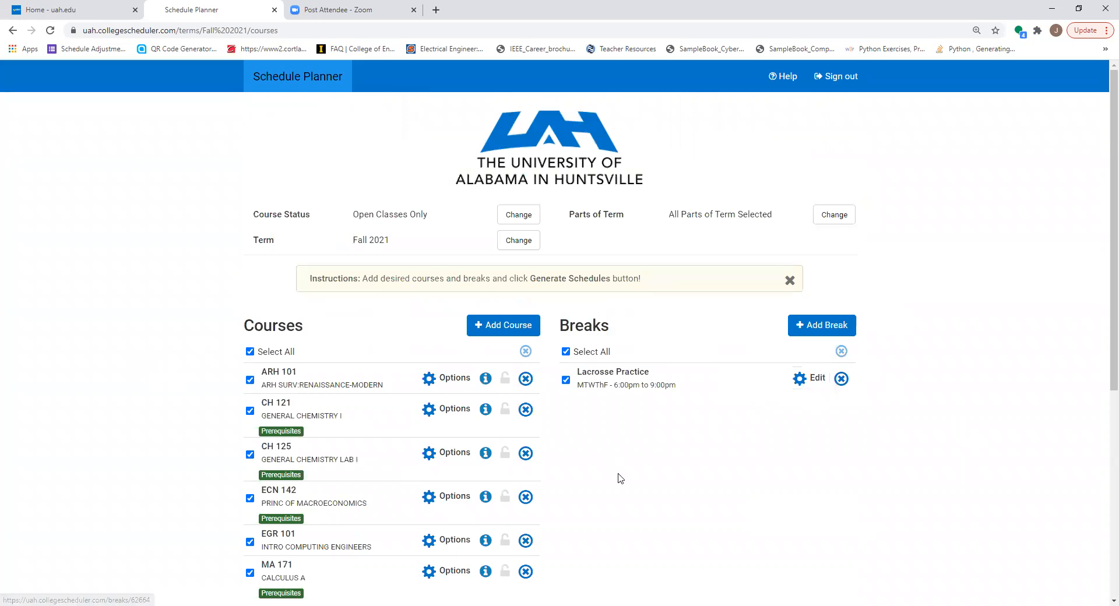
{"action": "scroll", "coordinate": [620, 478], "scroll_direction": "down", "scroll_amount": 5}
{"action": "left_click", "coordinate": [281, 367]}
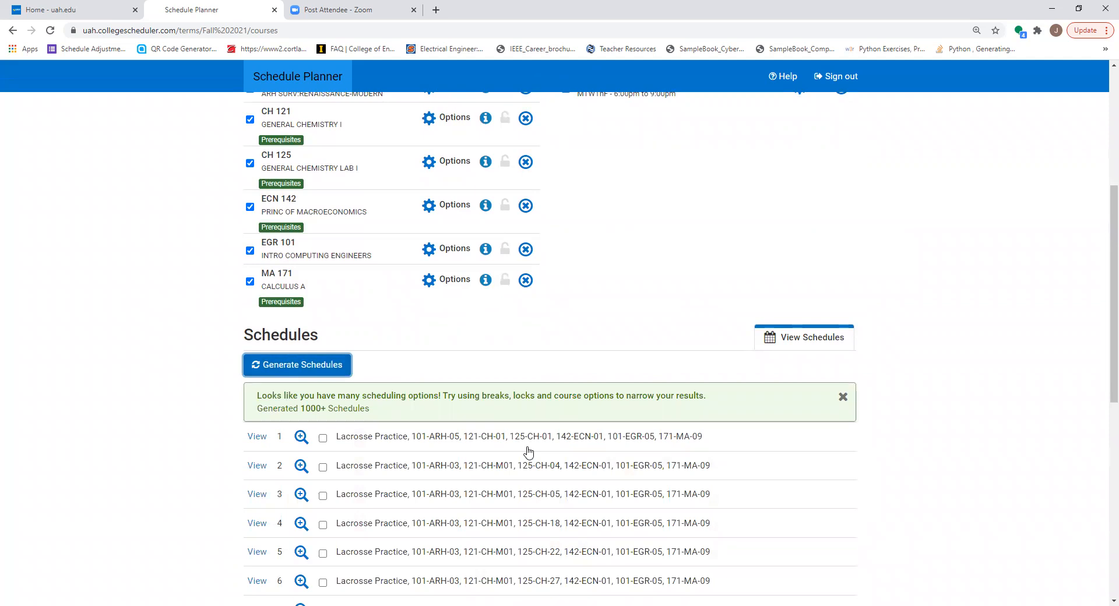
Start a second break named "lunch" running from 12:00 pm to 1:00 pm
{"action": "scroll", "coordinate": [475, 373], "scroll_direction": "up", "scroll_amount": 4}
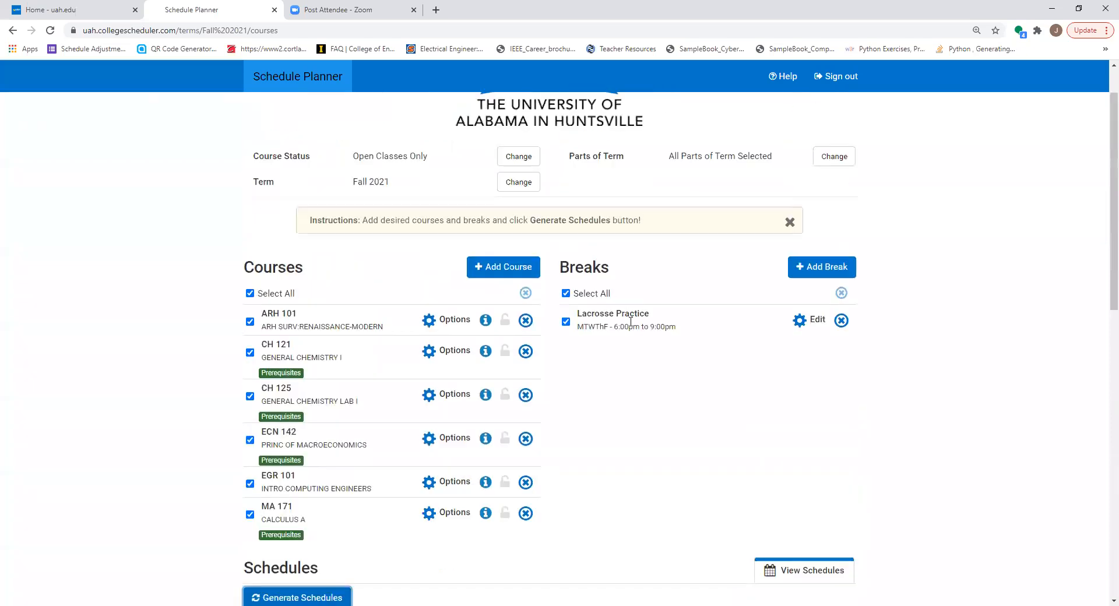
{"action": "left_click", "coordinate": [807, 268]}
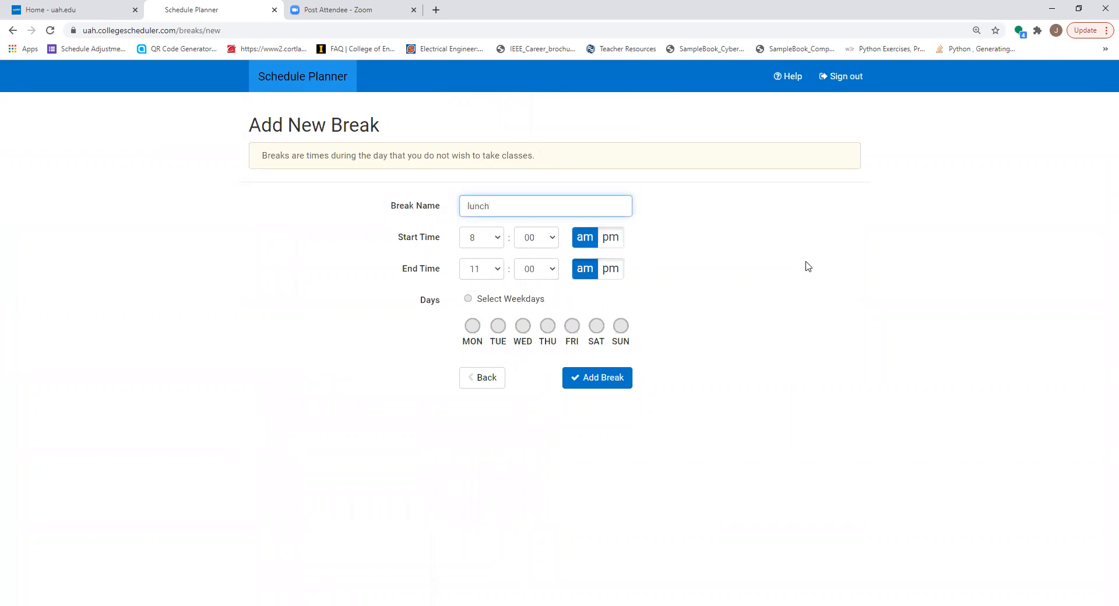
{"action": "left_click", "coordinate": [498, 239]}
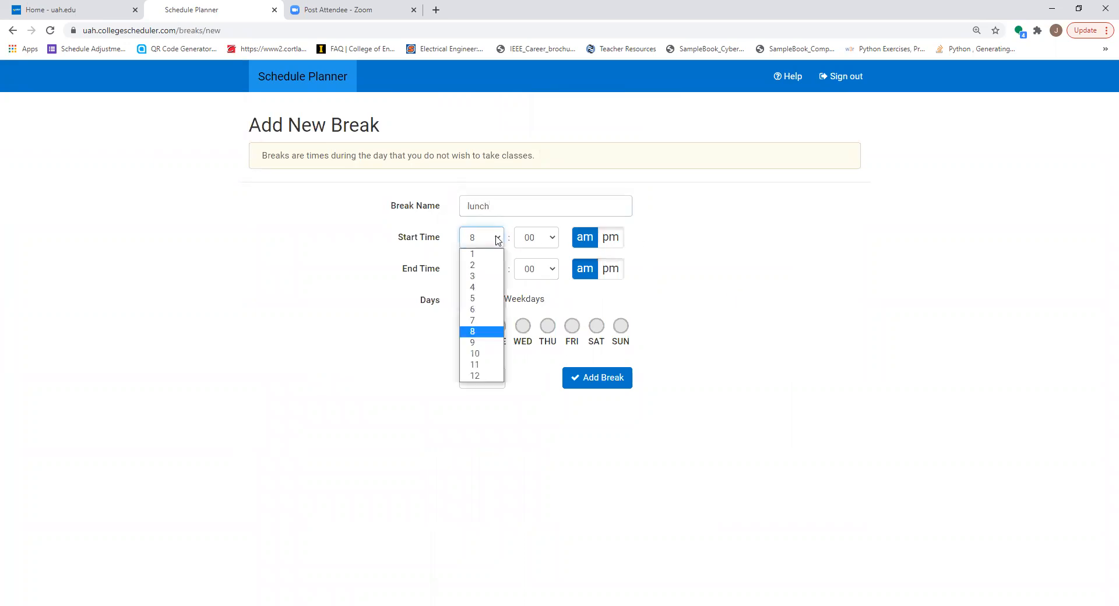
{"action": "left_click", "coordinate": [475, 375]}
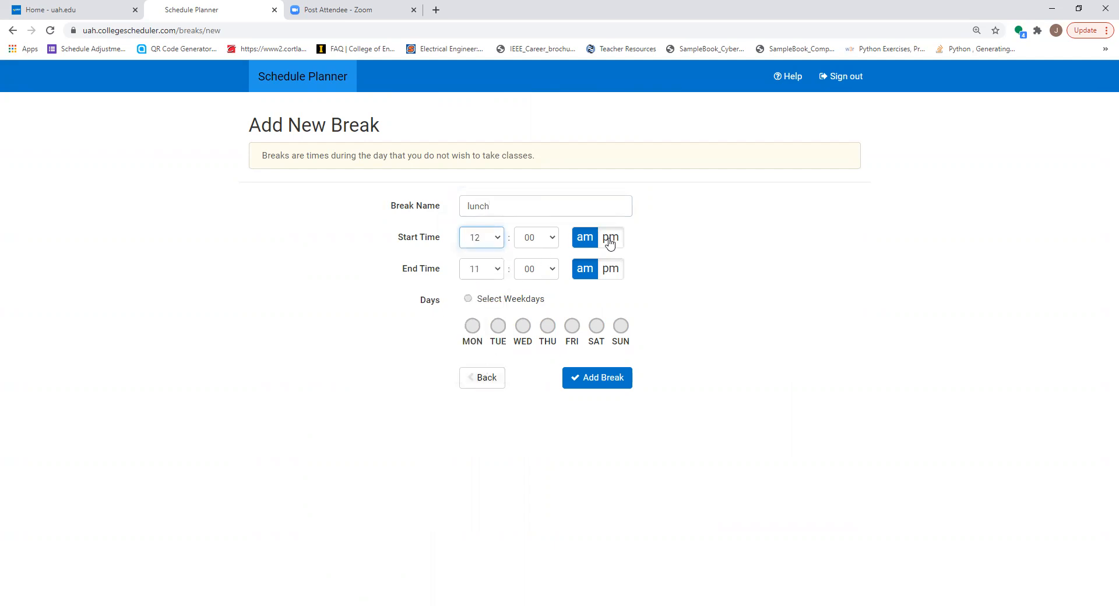
{"action": "left_click", "coordinate": [609, 239]}
{"action": "left_click", "coordinate": [498, 269]}
{"action": "left_click", "coordinate": [473, 289]}
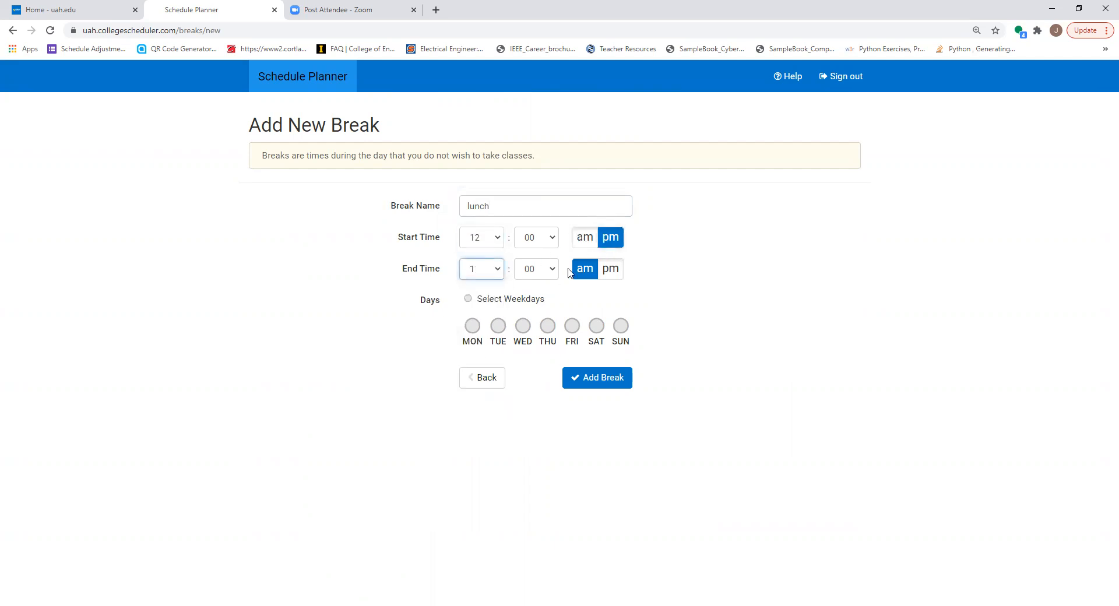
{"action": "left_click", "coordinate": [609, 268]}
Apply the lunch break to Monday through Friday, add it, and regenerate the schedules
{"action": "left_click", "coordinate": [472, 326]}
{"action": "left_click", "coordinate": [498, 325]}
{"action": "left_click", "coordinate": [523, 326]}
{"action": "left_click", "coordinate": [548, 326]}
{"action": "left_click", "coordinate": [572, 326]}
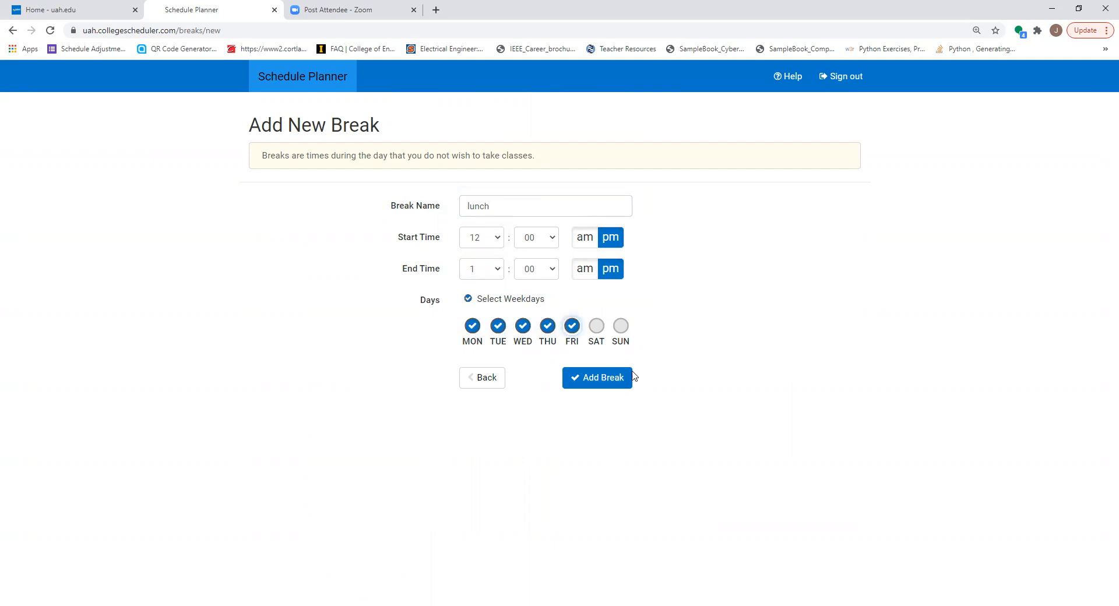
{"action": "left_click", "coordinate": [614, 382]}
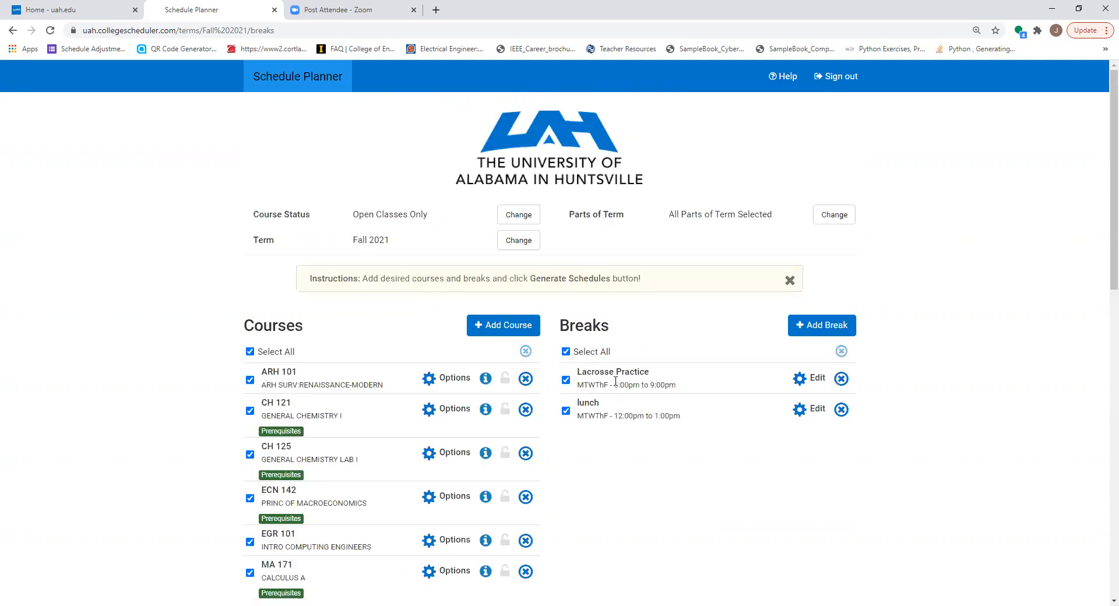
{"action": "scroll", "coordinate": [736, 452], "scroll_direction": "down", "scroll_amount": 7}
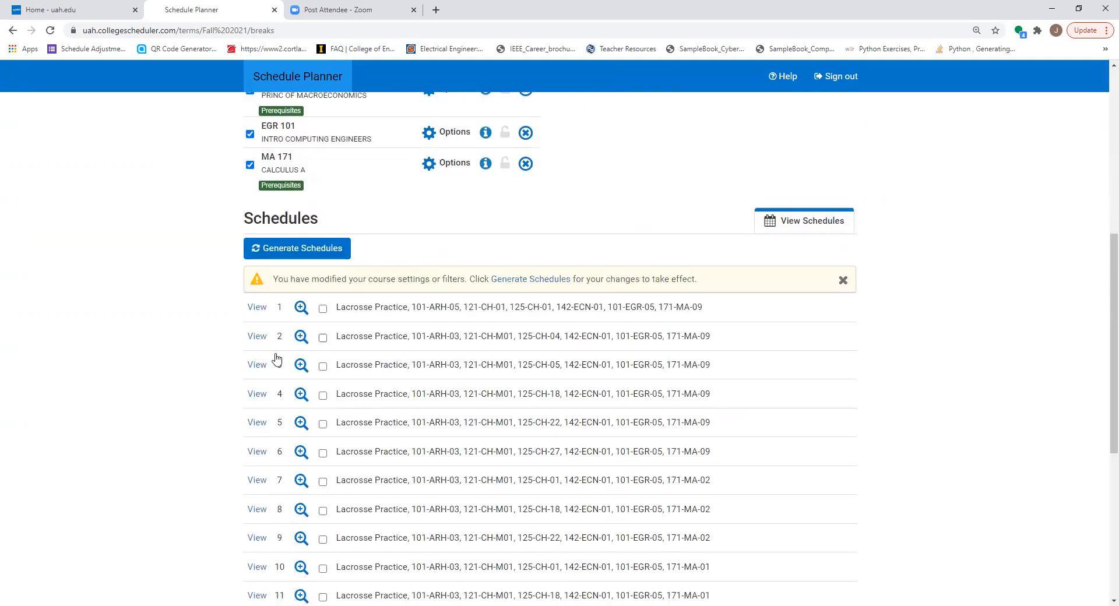
{"action": "left_click", "coordinate": [292, 249]}
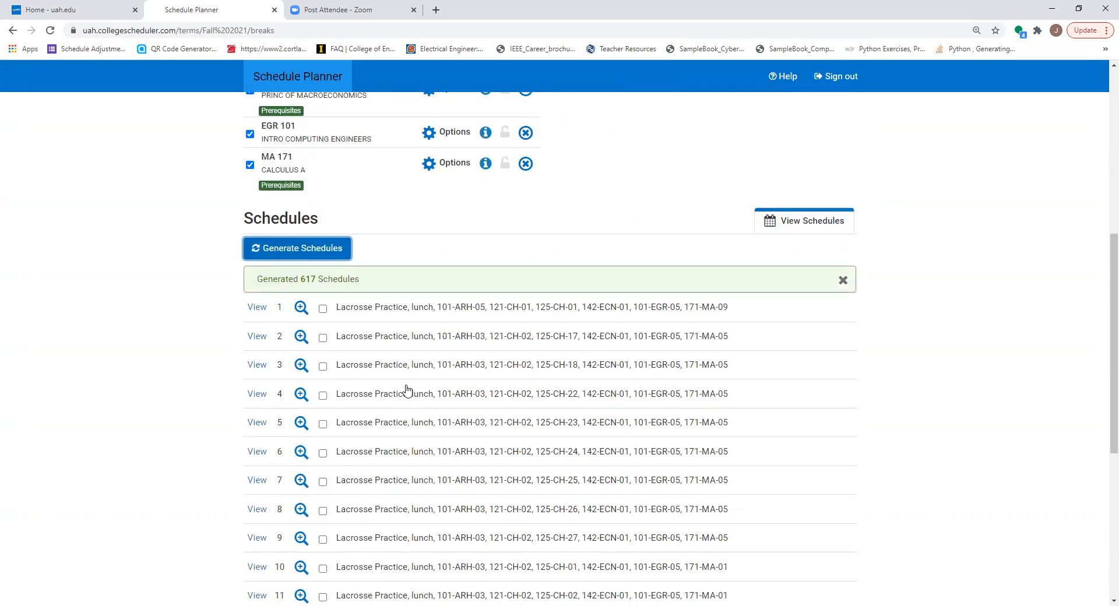
Open schedule 4 and examine how its classes fit around the lunch and Lacrosse Practice breaks
{"action": "left_click", "coordinate": [259, 394]}
{"action": "scroll", "coordinate": [388, 503], "scroll_direction": "down", "scroll_amount": 5}
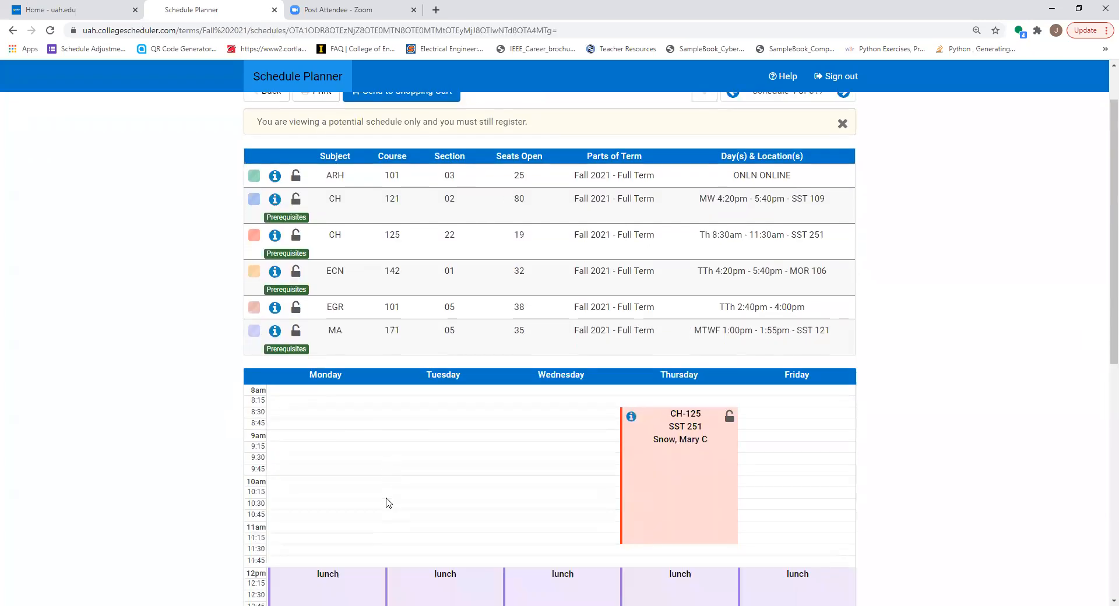
{"action": "scroll", "coordinate": [388, 502], "scroll_direction": "down", "scroll_amount": 3}
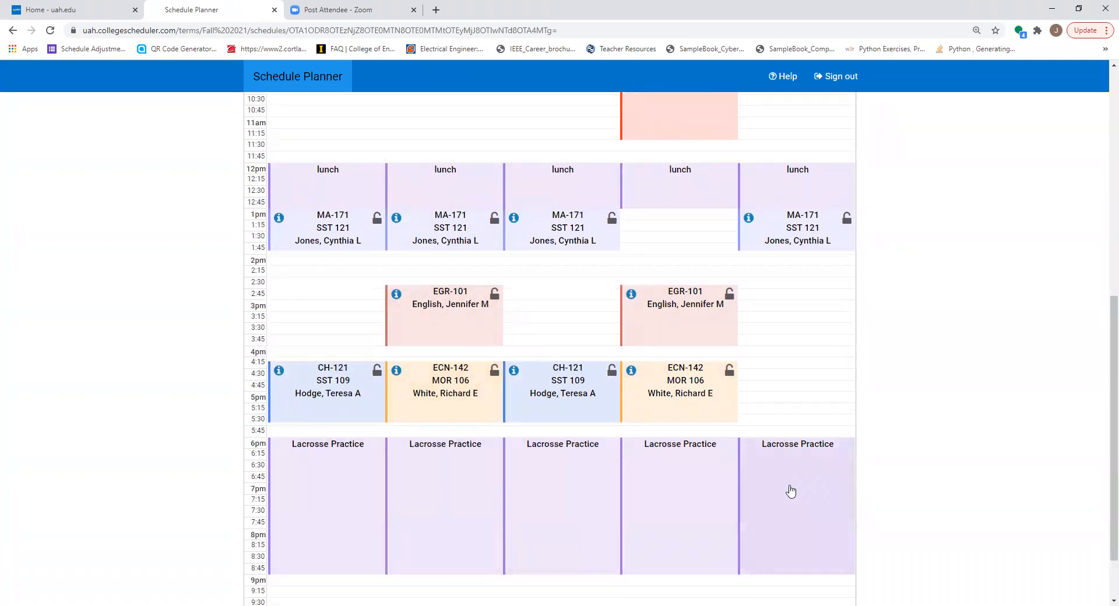
{"action": "scroll", "coordinate": [784, 486], "scroll_direction": "up", "scroll_amount": 3}
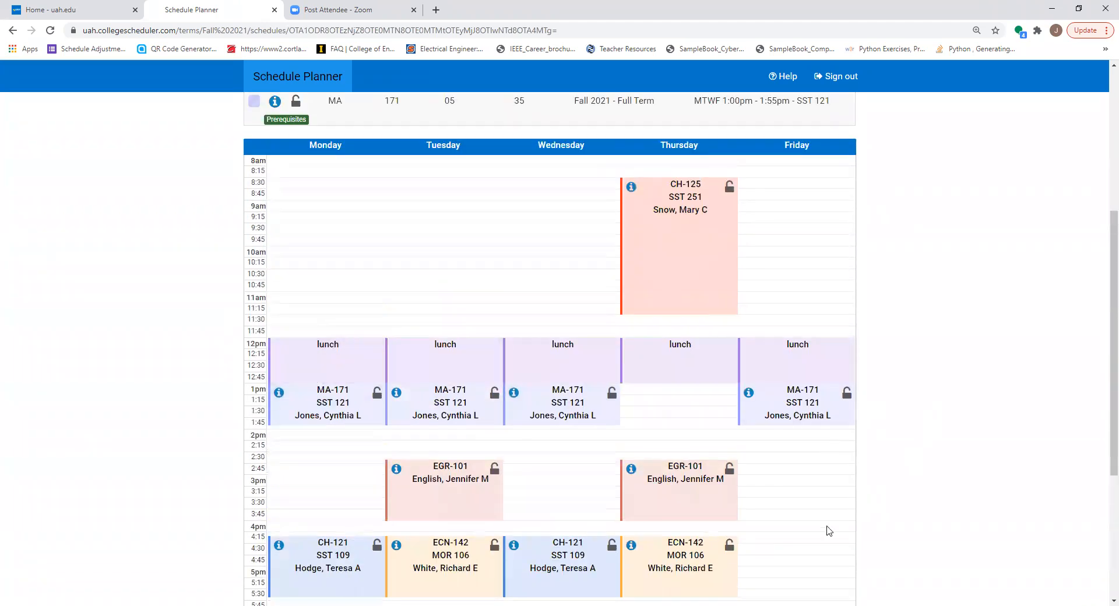
{"action": "scroll", "coordinate": [829, 531], "scroll_direction": "up", "scroll_amount": 1}
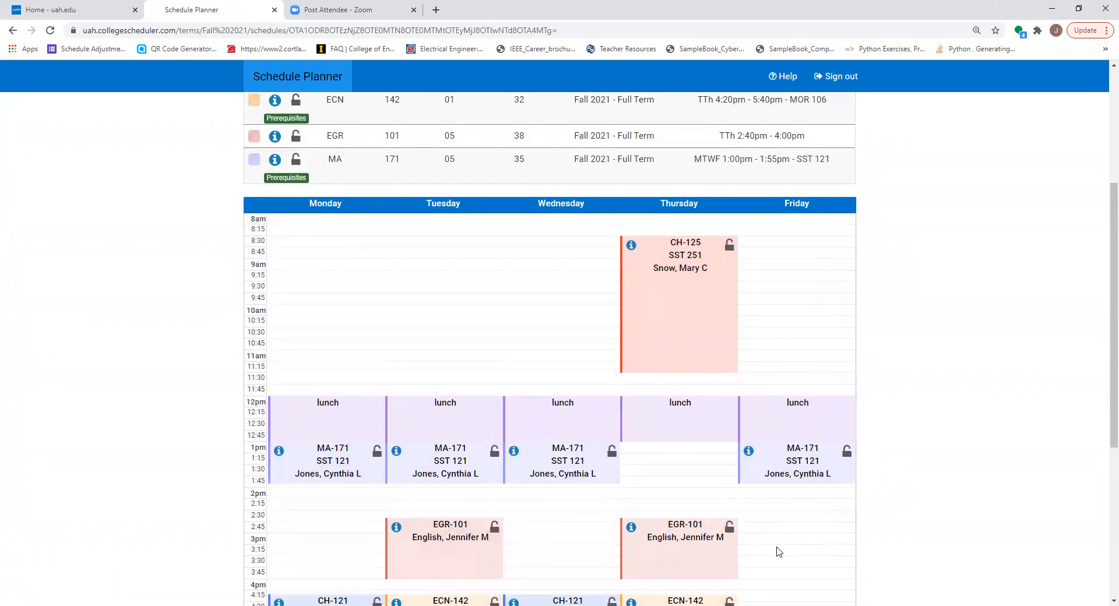
{"action": "scroll", "coordinate": [778, 552], "scroll_direction": "up", "scroll_amount": 2}
{"action": "scroll", "coordinate": [640, 563], "scroll_direction": "down", "scroll_amount": 2}
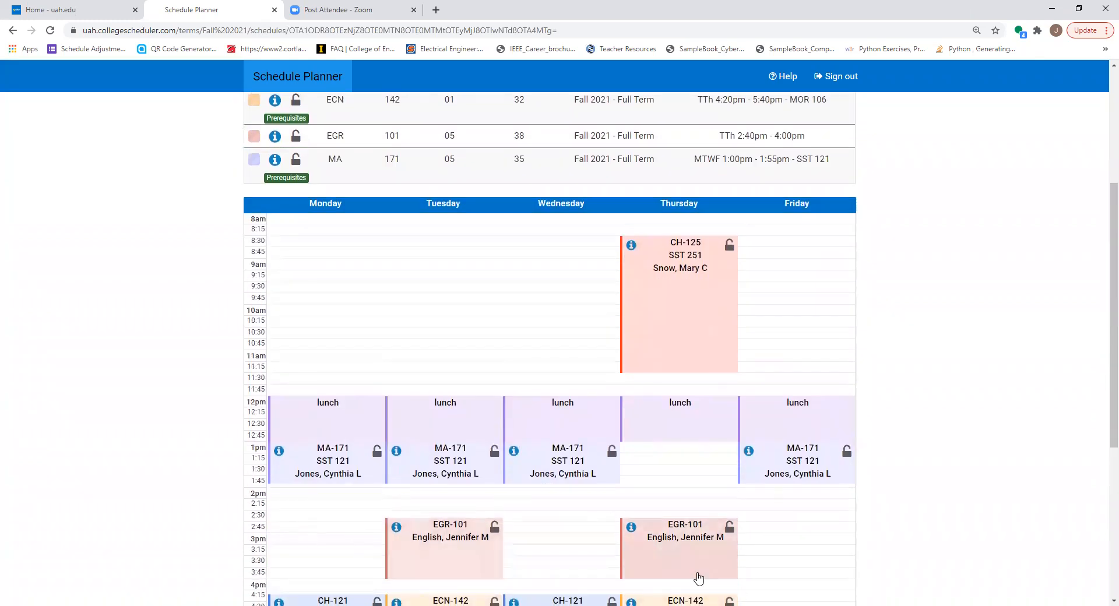
Lock the CH 121 and ECN 142 classes in the weekly calendar of schedule 4
{"action": "scroll", "coordinate": [699, 578], "scroll_direction": "down", "scroll_amount": 3}
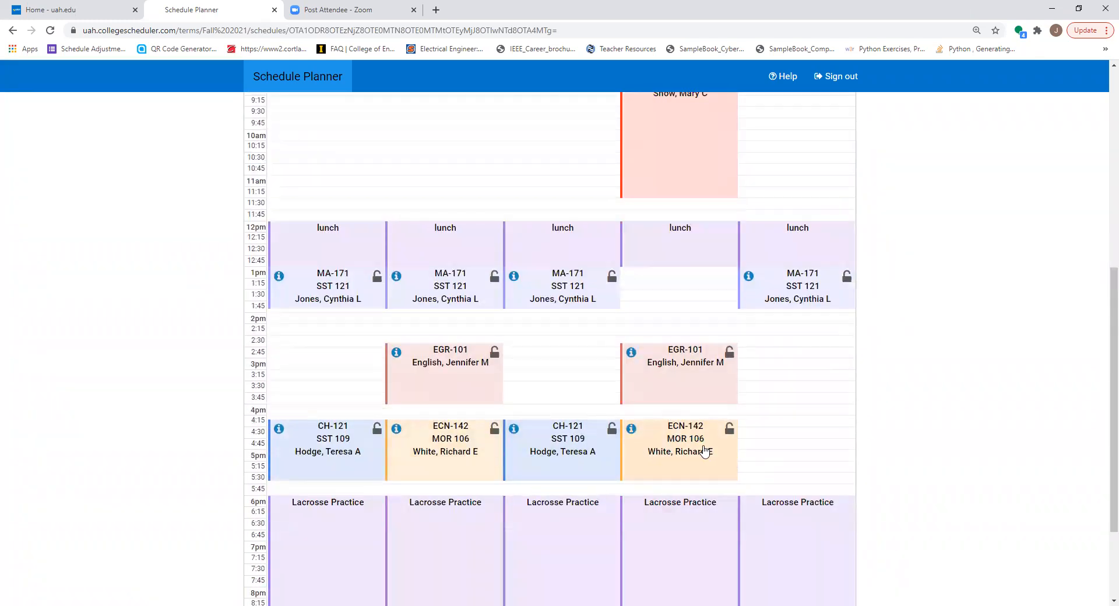
{"action": "scroll", "coordinate": [705, 452], "scroll_direction": "up", "scroll_amount": 7}
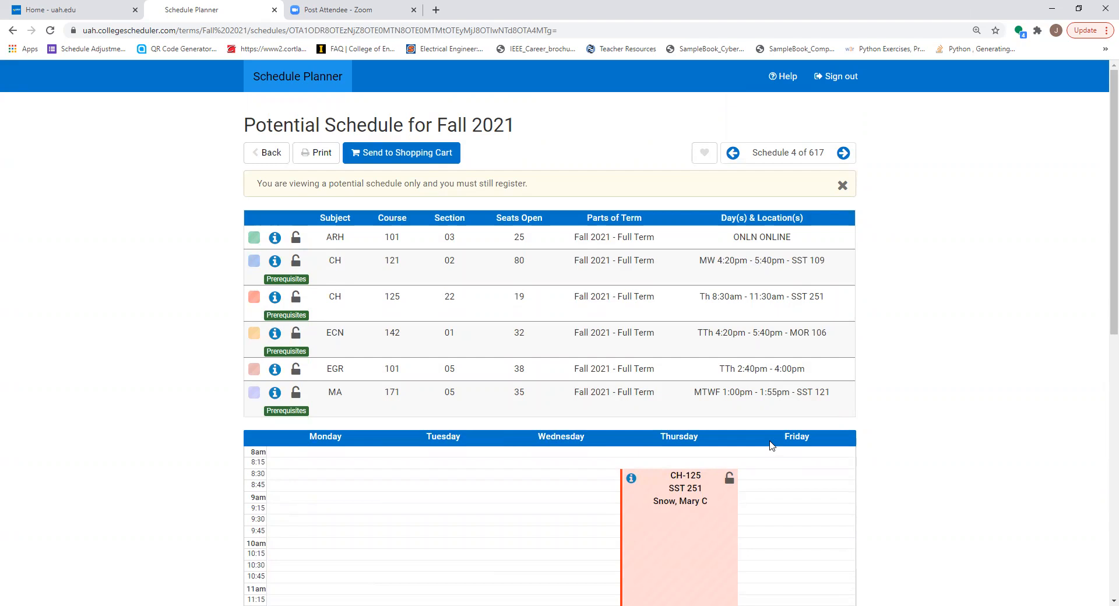
{"action": "scroll", "coordinate": [771, 446], "scroll_direction": "down", "scroll_amount": 6}
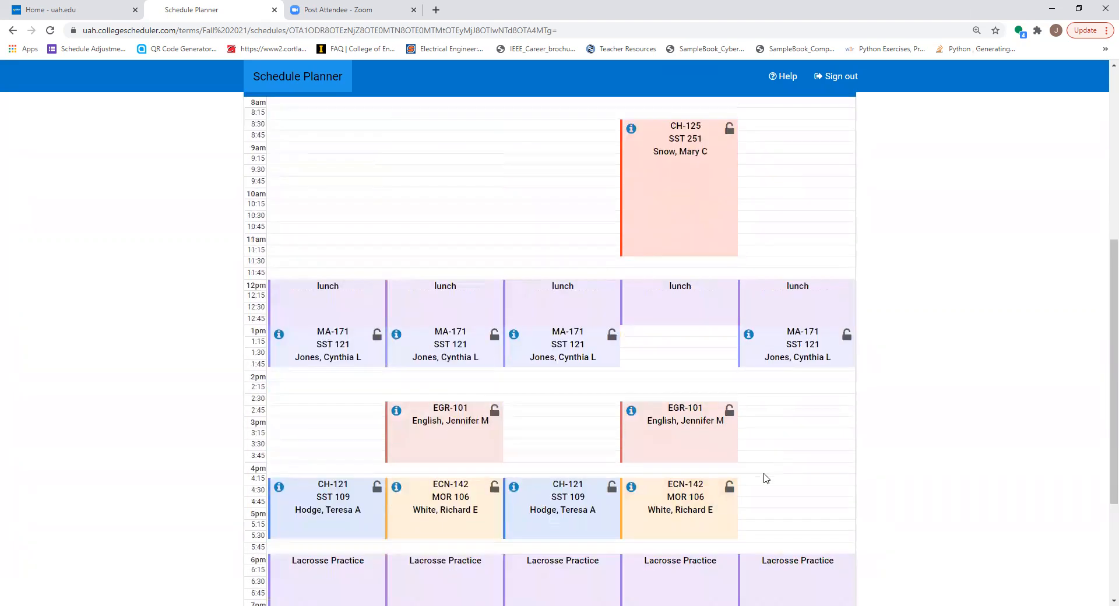
{"action": "left_click", "coordinate": [378, 487]}
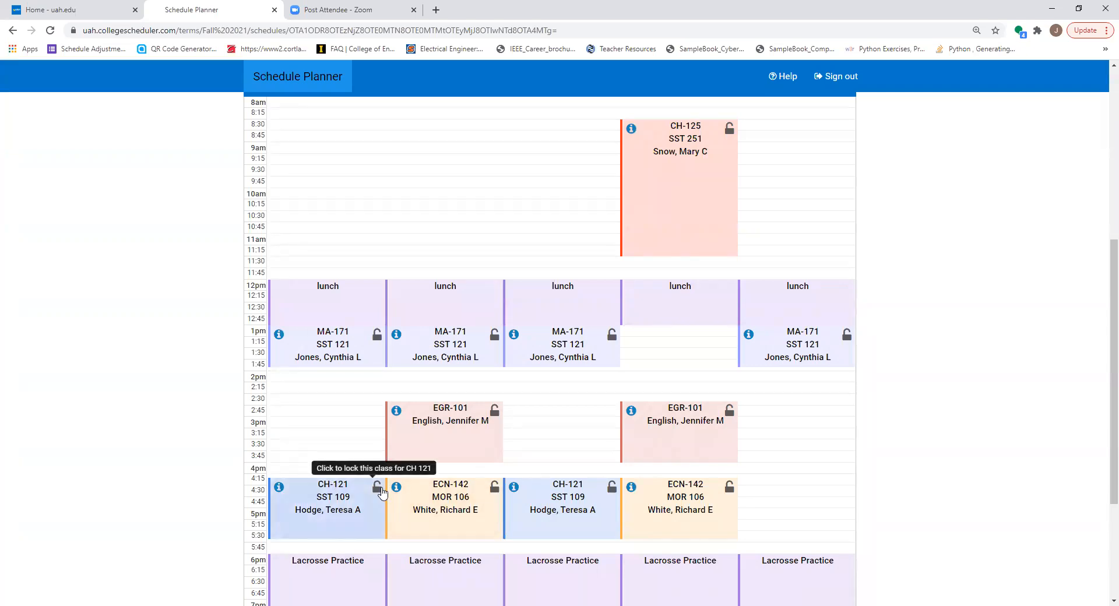
{"action": "left_click", "coordinate": [495, 492]}
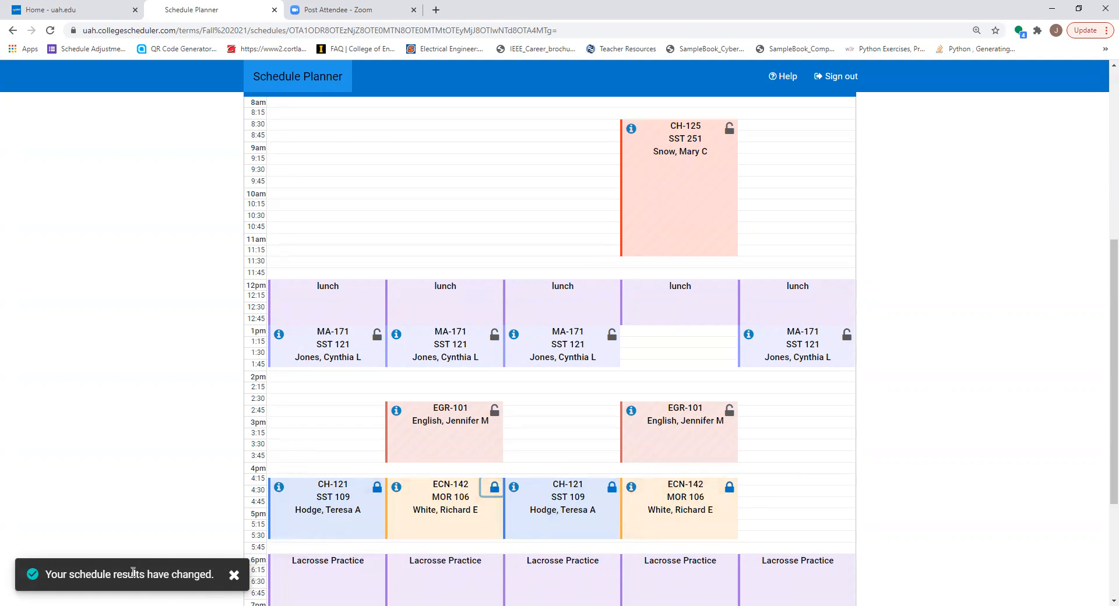
Unlock the CH 121 and ECN 142 classes, and lock both of them again
{"action": "left_click", "coordinate": [377, 487]}
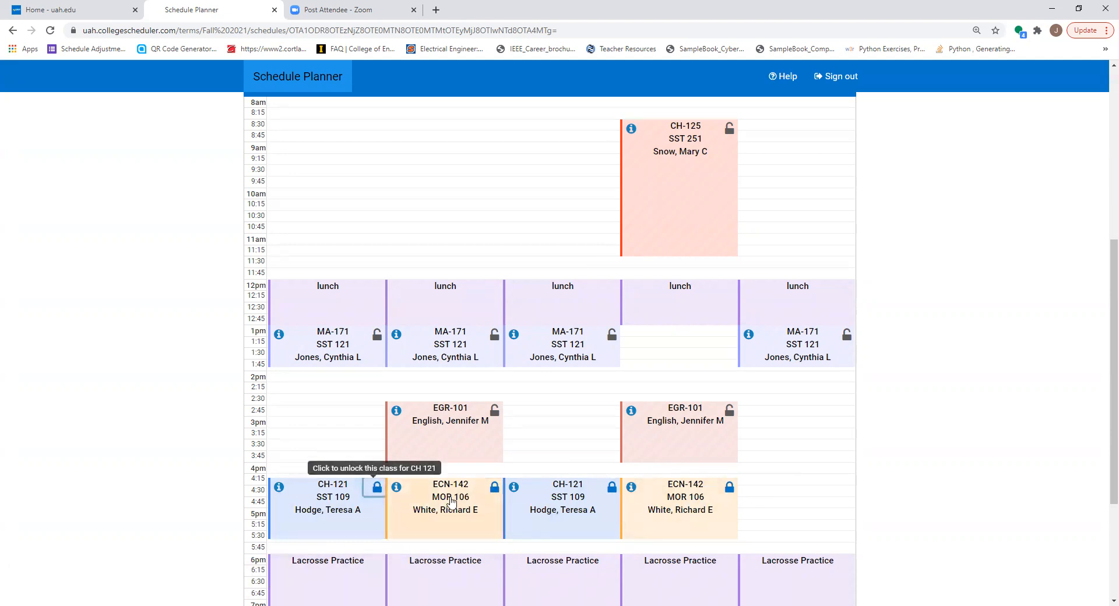
{"action": "left_click", "coordinate": [494, 487]}
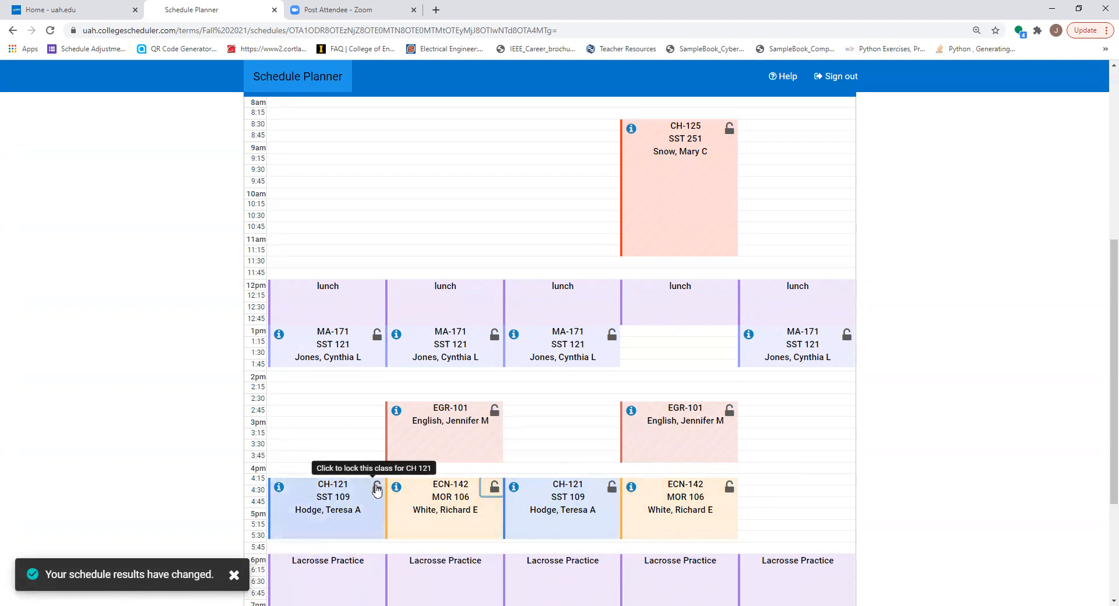
{"action": "left_click", "coordinate": [377, 488]}
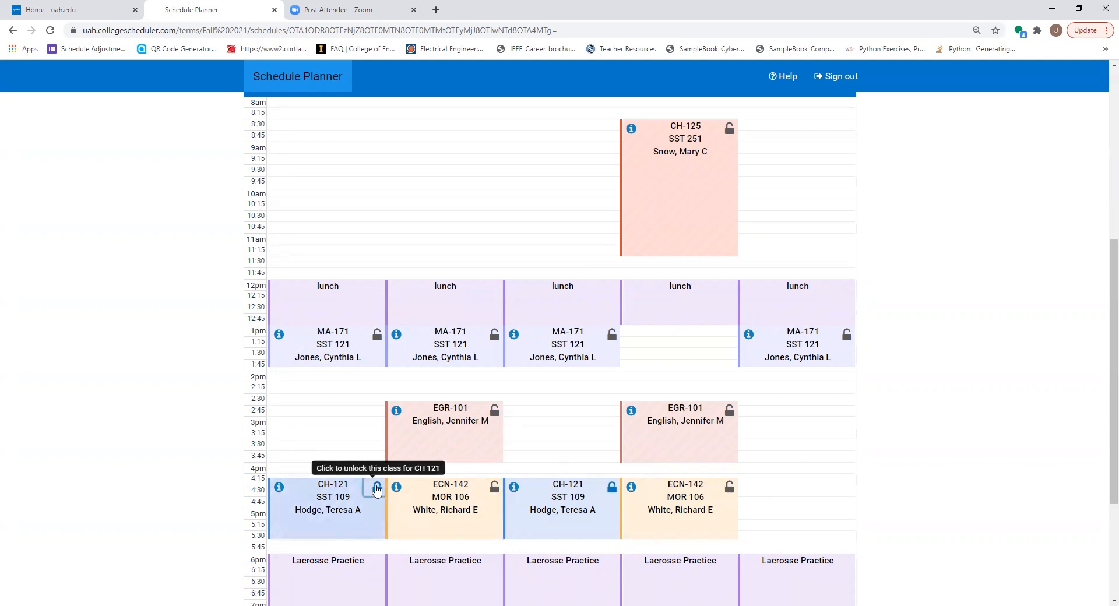
{"action": "left_click", "coordinate": [494, 487]}
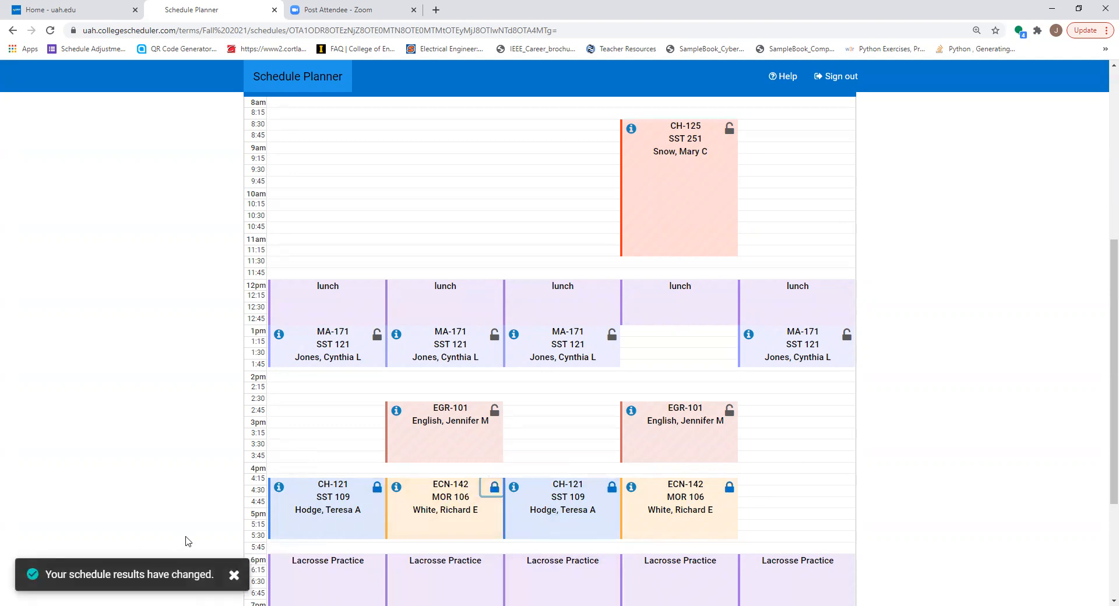
Return to the schedule list and regenerate the schedules with the locked CH 121 and ECN 142 classes
{"action": "scroll", "coordinate": [184, 552], "scroll_direction": "up", "scroll_amount": 10}
{"action": "left_click", "coordinate": [269, 222]}
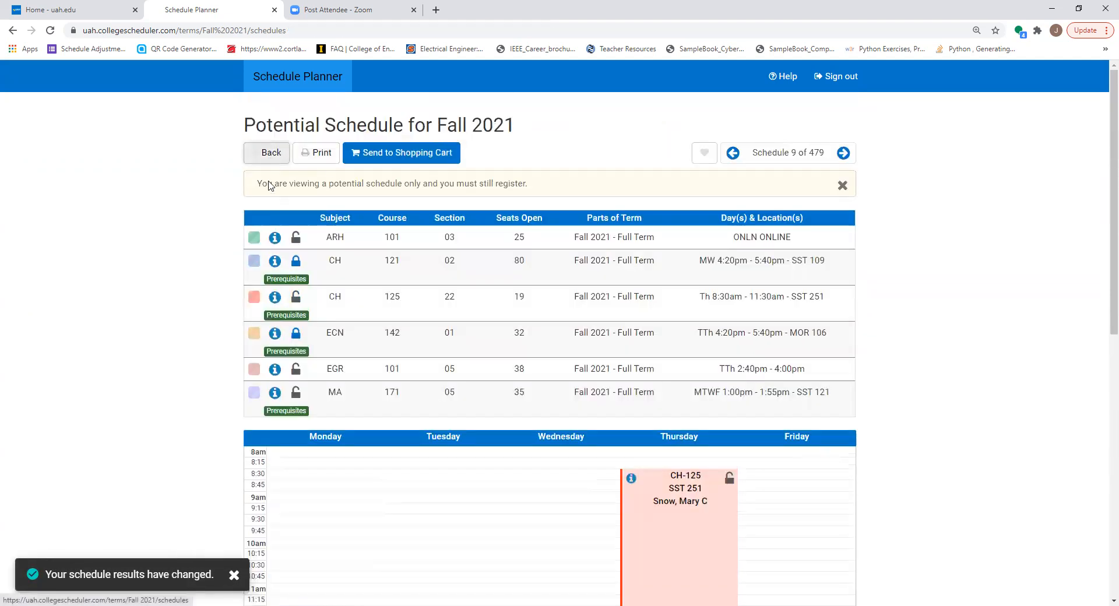
{"action": "scroll", "coordinate": [459, 579], "scroll_direction": "down", "scroll_amount": 6}
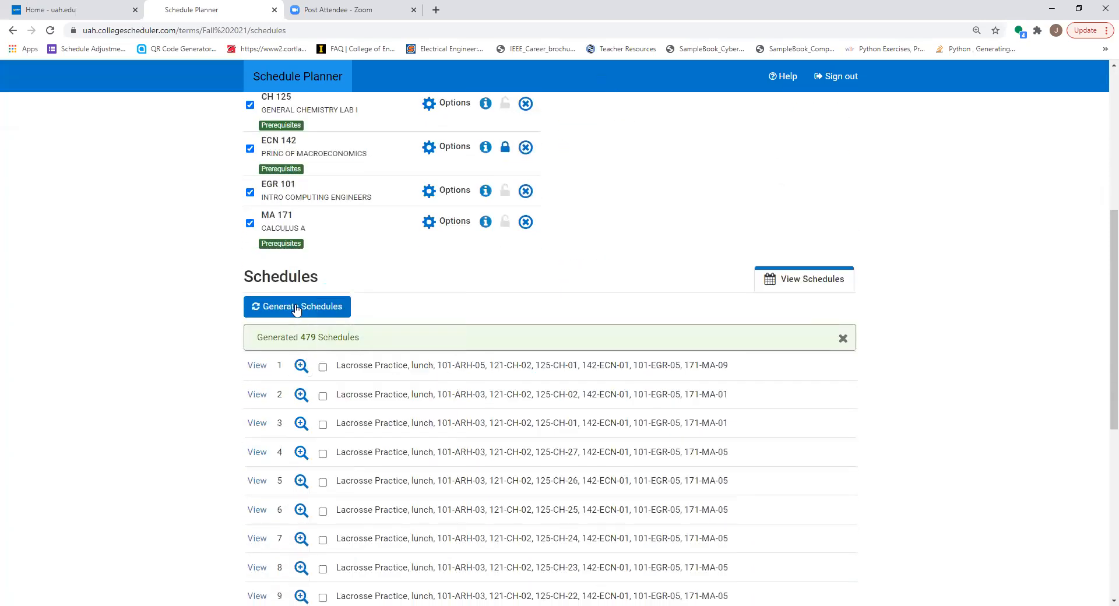
{"action": "left_click", "coordinate": [297, 306]}
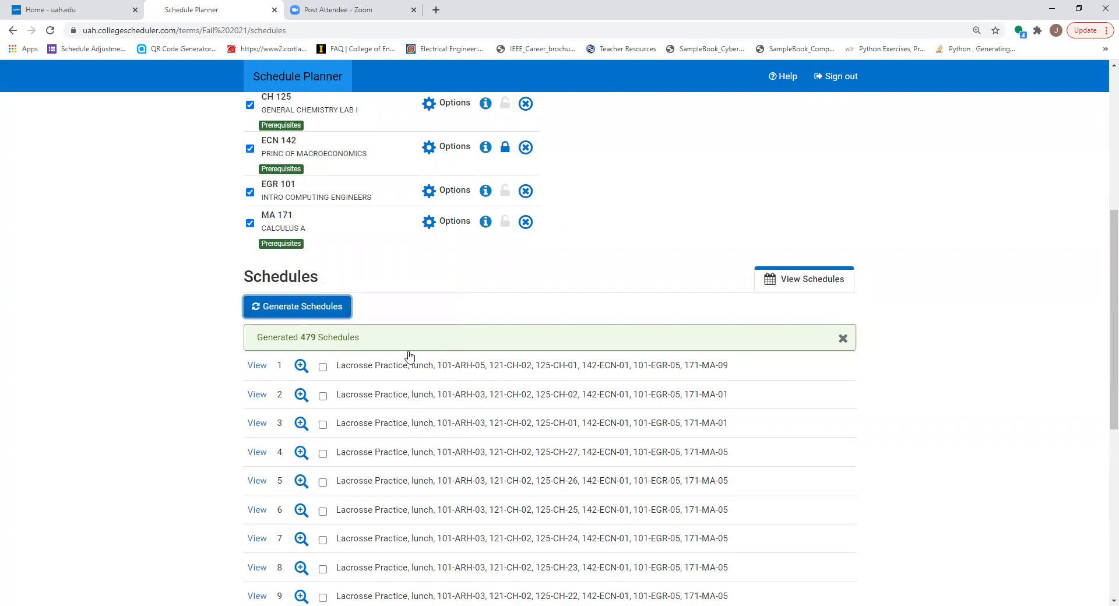
Examine which MA 171 sections are enabled, and return to the course list without changing them
{"action": "scroll", "coordinate": [417, 239], "scroll_direction": "up", "scroll_amount": 2}
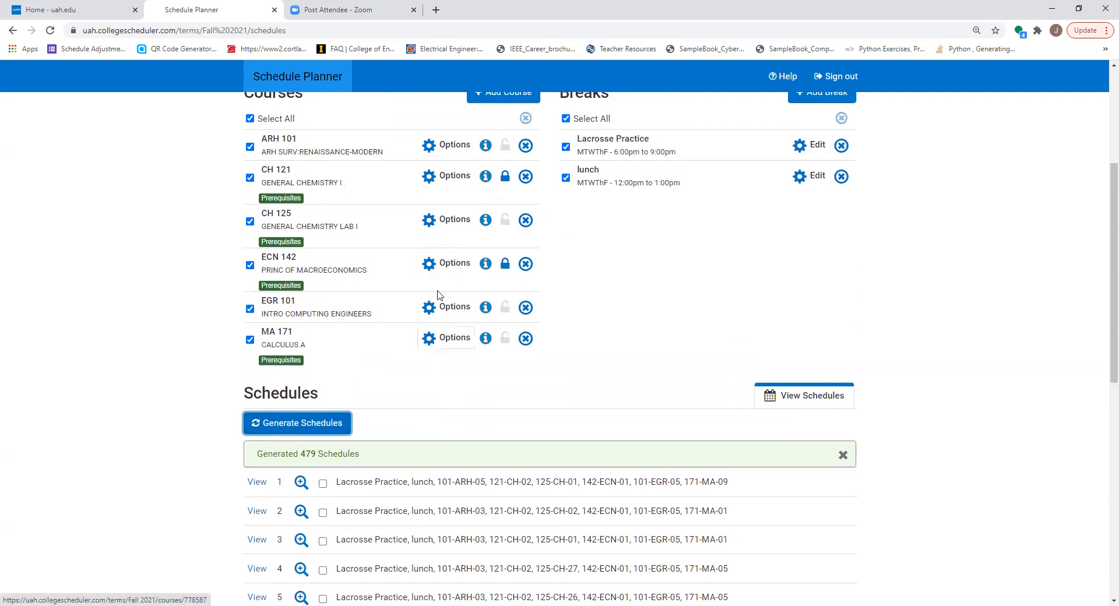
{"action": "left_click", "coordinate": [446, 340]}
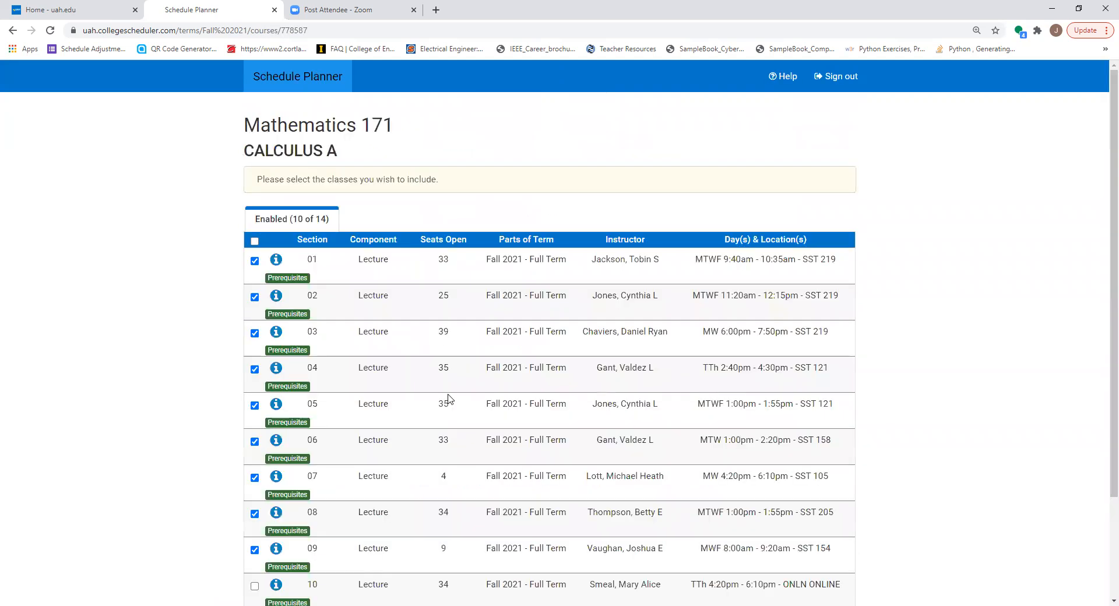
{"action": "scroll", "coordinate": [449, 398], "scroll_direction": "down", "scroll_amount": 2}
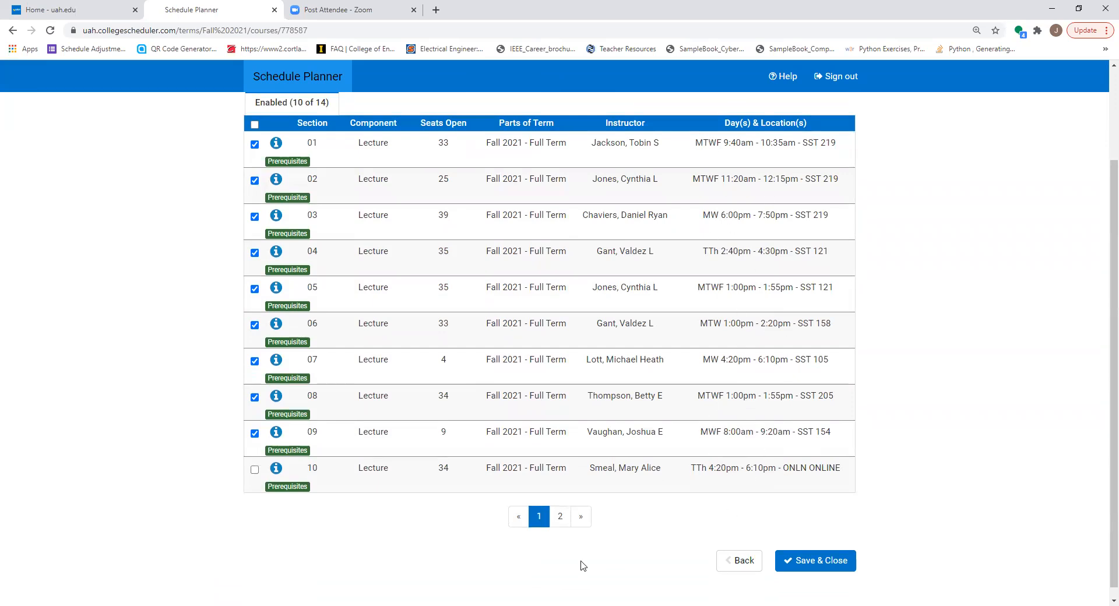
{"action": "left_click", "coordinate": [741, 561]}
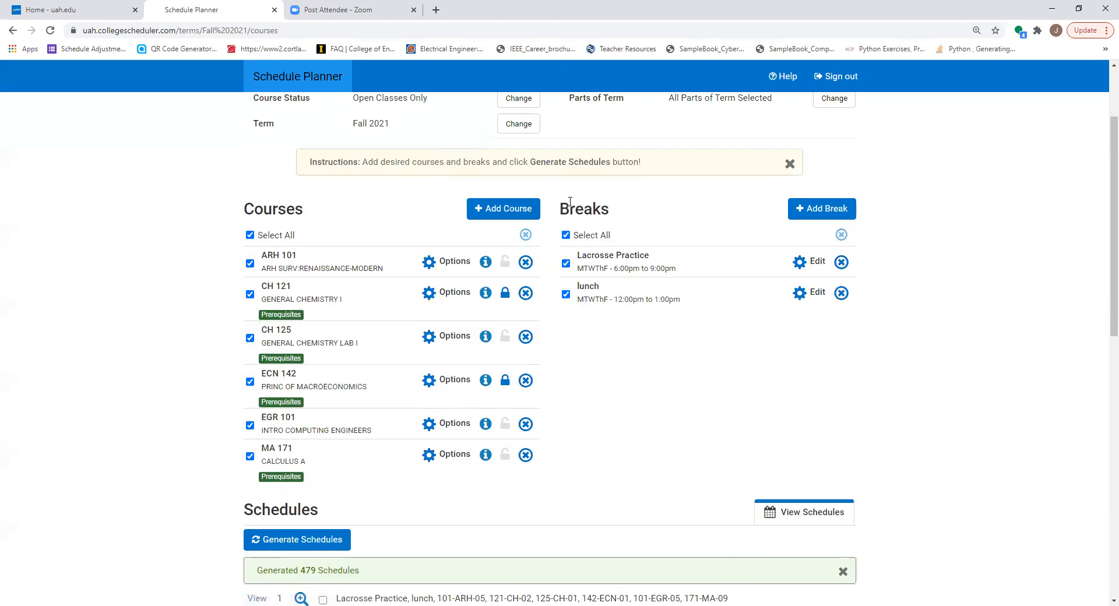
Add a break named "Travel day" from 8:00 am to 8:00 pm on Friday, and regenerate the schedules
{"action": "left_click", "coordinate": [827, 210]}
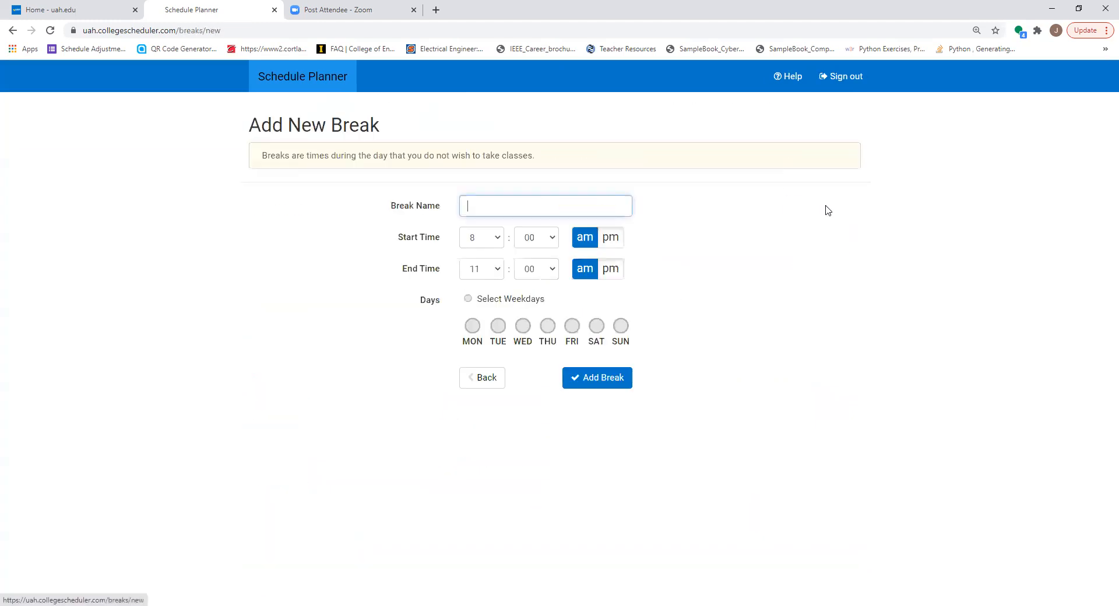
{"action": "left_click", "coordinate": [497, 270]}
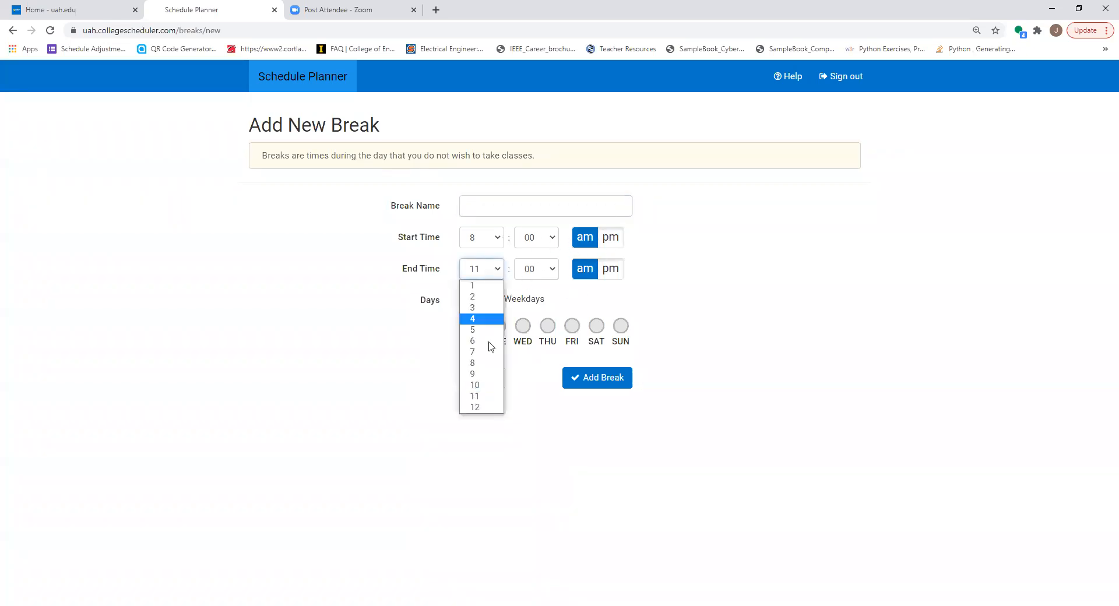
{"action": "left_click", "coordinate": [482, 364]}
{"action": "left_click", "coordinate": [613, 273]}
{"action": "left_click", "coordinate": [573, 327]}
{"action": "left_click", "coordinate": [493, 201]}
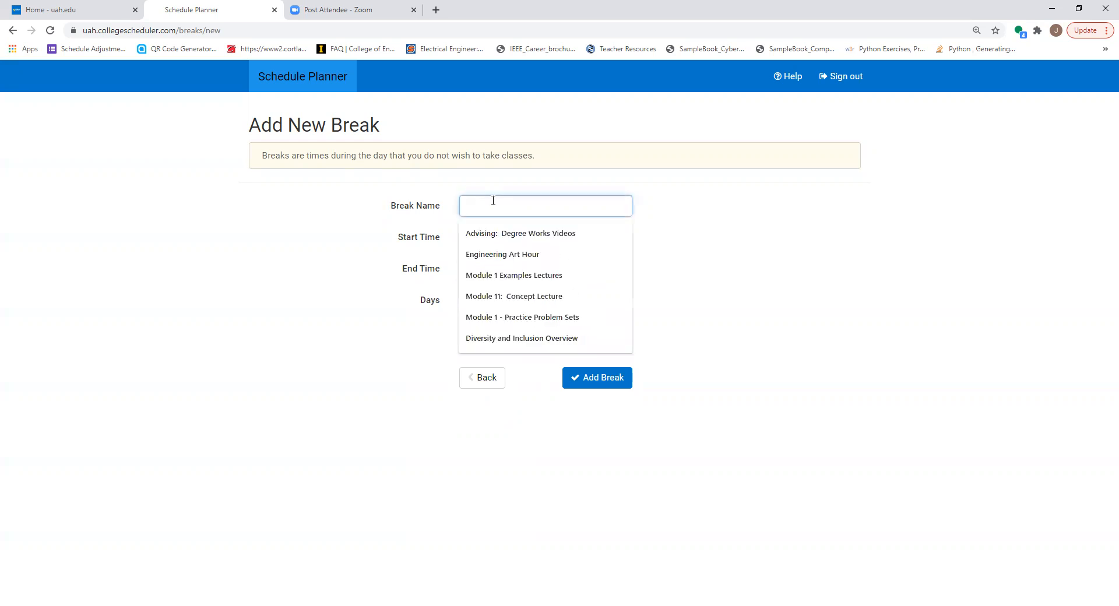
{"action": "type", "text": "Travel day"}
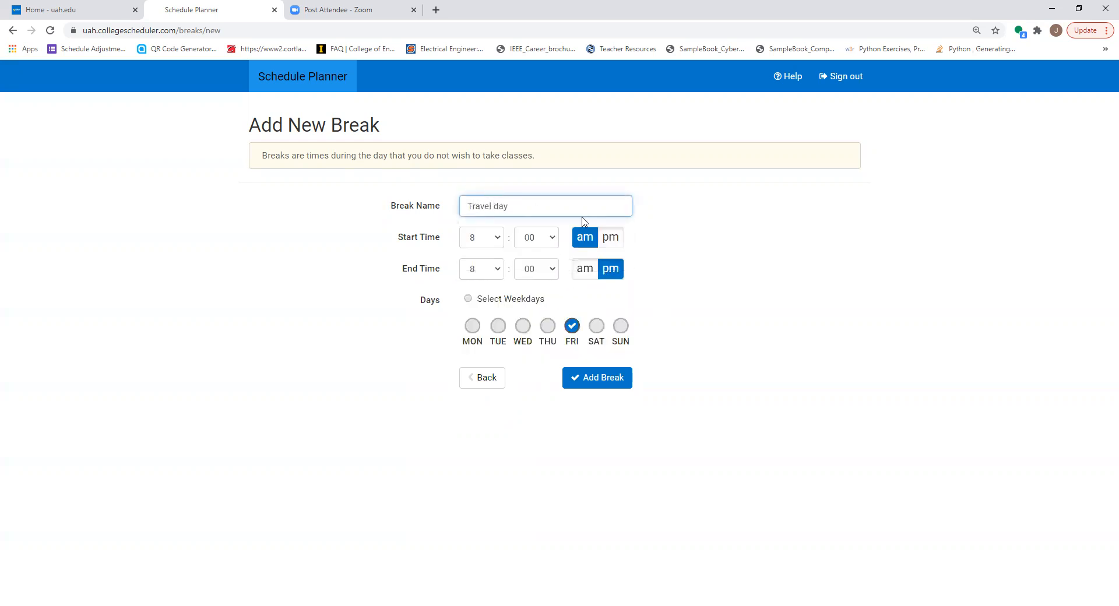
{"action": "left_click", "coordinate": [617, 378]}
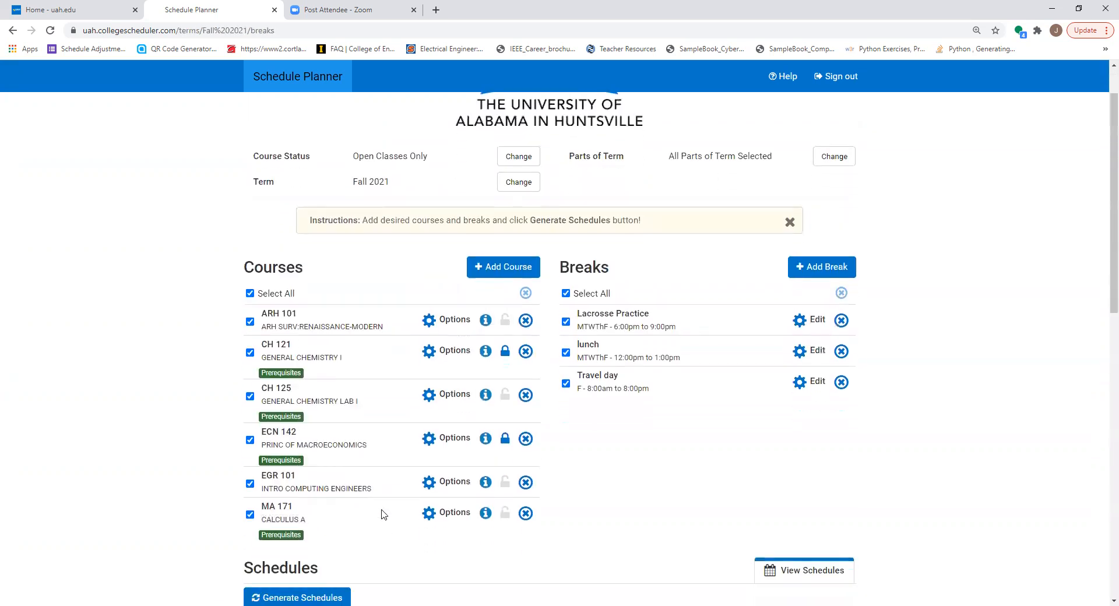
{"action": "scroll", "coordinate": [325, 412], "scroll_direction": "down", "scroll_amount": 2}
{"action": "scroll", "coordinate": [325, 412], "scroll_direction": "down", "scroll_amount": 2}
{"action": "left_click", "coordinate": [320, 369]}
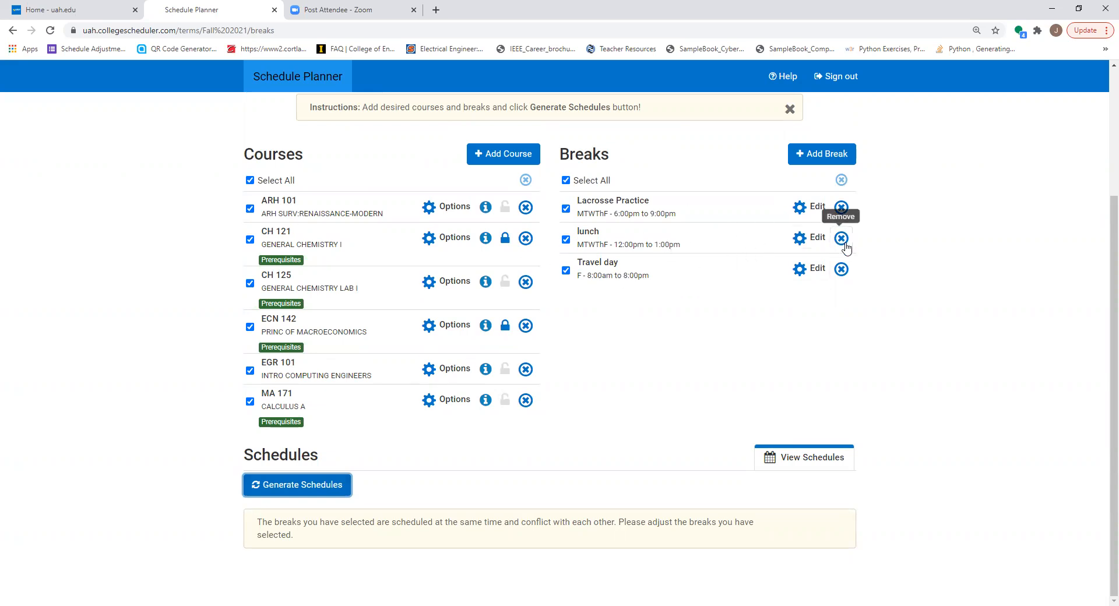
Remove Friday from the lunch and Lacrosse Practice breaks, save both, and regenerate the schedules
{"action": "left_click", "coordinate": [813, 238]}
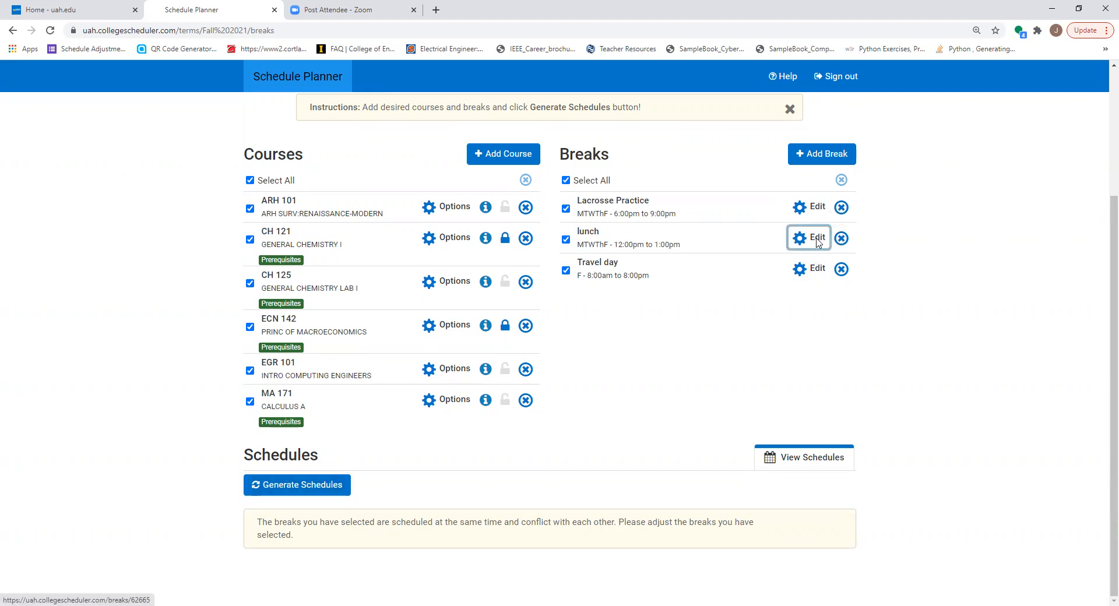
{"action": "left_click", "coordinate": [570, 327]}
{"action": "left_click", "coordinate": [597, 379]}
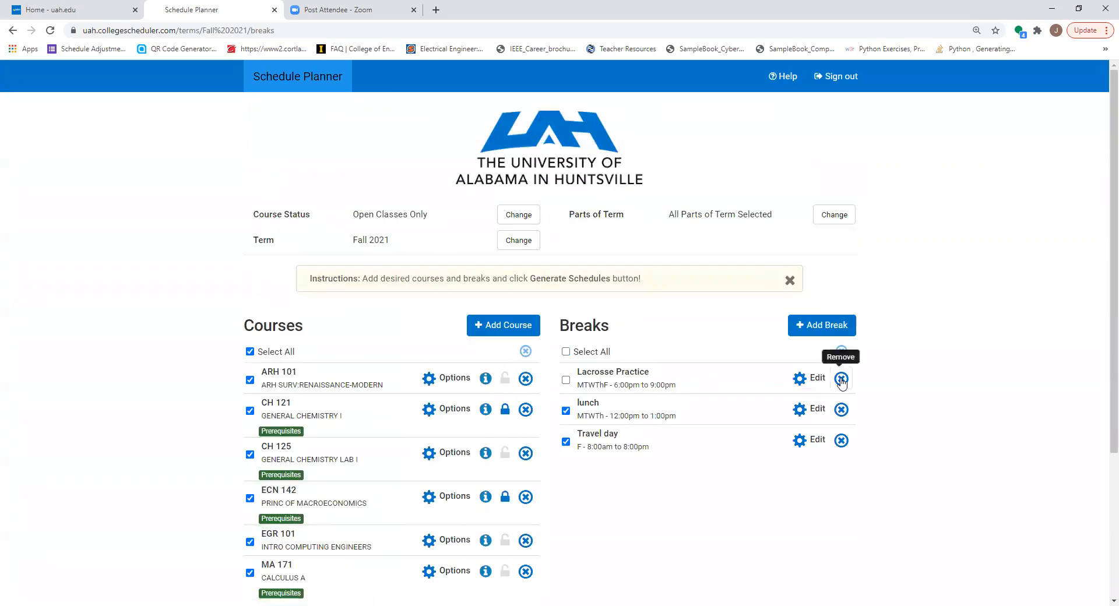
{"action": "left_click", "coordinate": [811, 378]}
{"action": "left_click", "coordinate": [572, 325]}
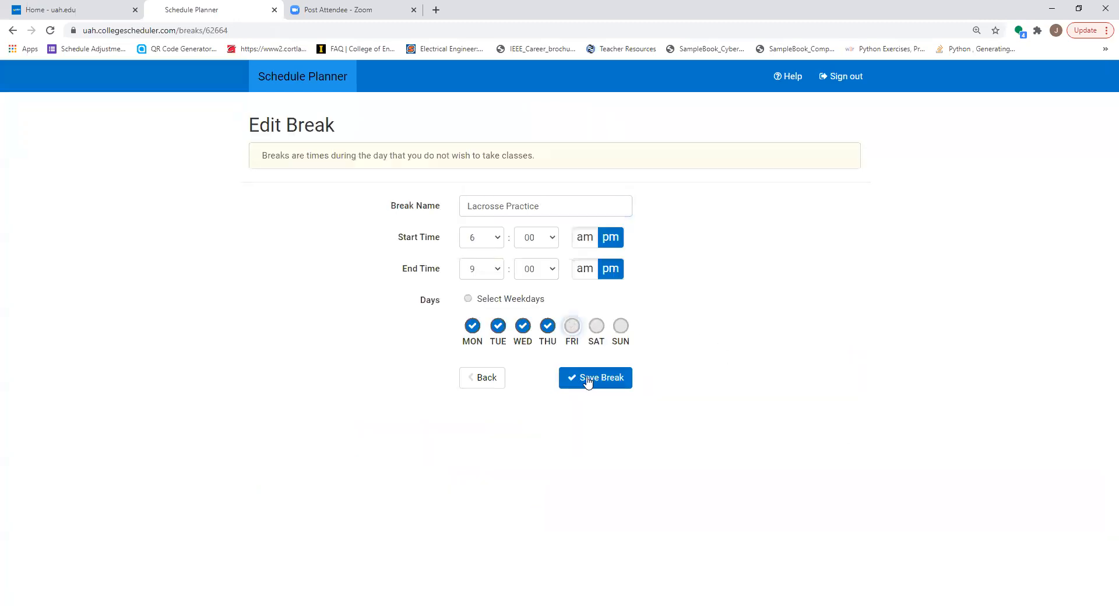
{"action": "left_click", "coordinate": [577, 378]}
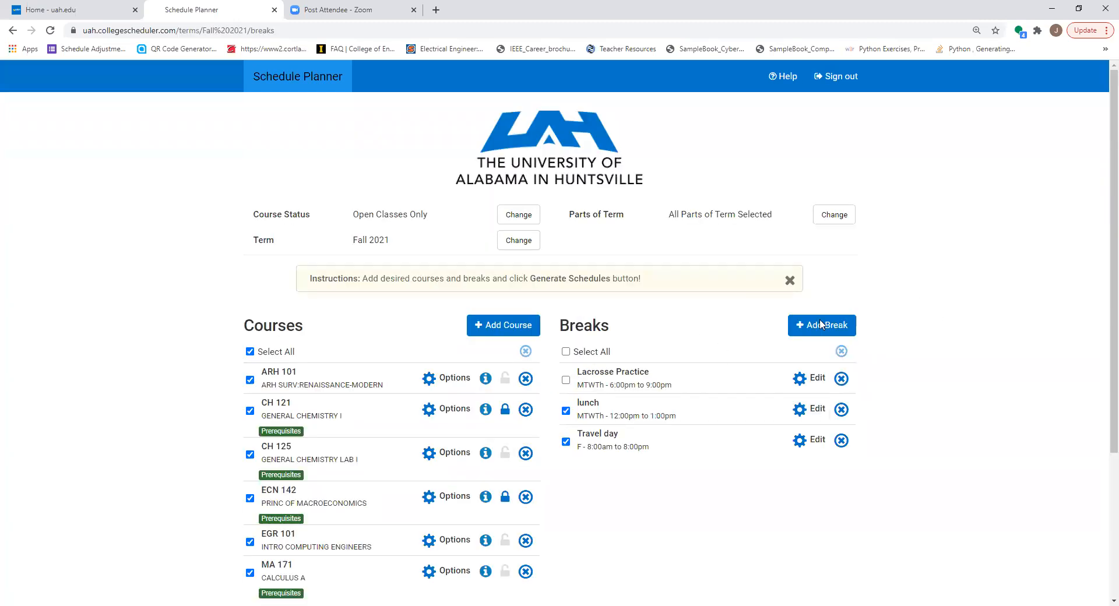
{"action": "scroll", "coordinate": [384, 539], "scroll_direction": "down", "scroll_amount": 4}
{"action": "left_click", "coordinate": [318, 451]}
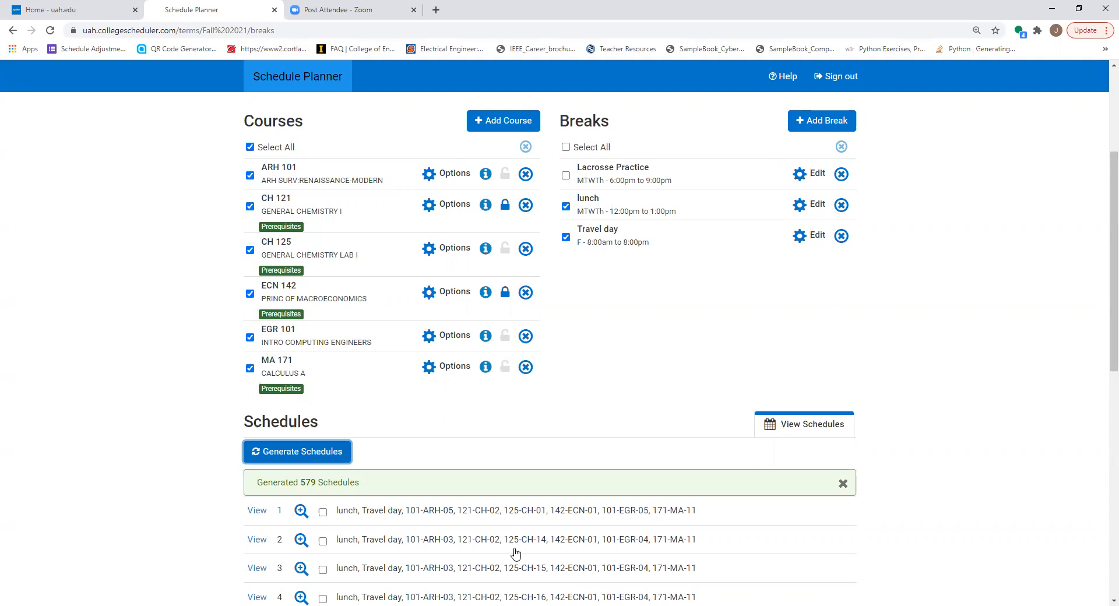
Open schedule 18, examine how its classes fit around the lunch and Travel day breaks, and advance to the next schedule
{"action": "scroll", "coordinate": [466, 516], "scroll_direction": "down", "scroll_amount": 3}
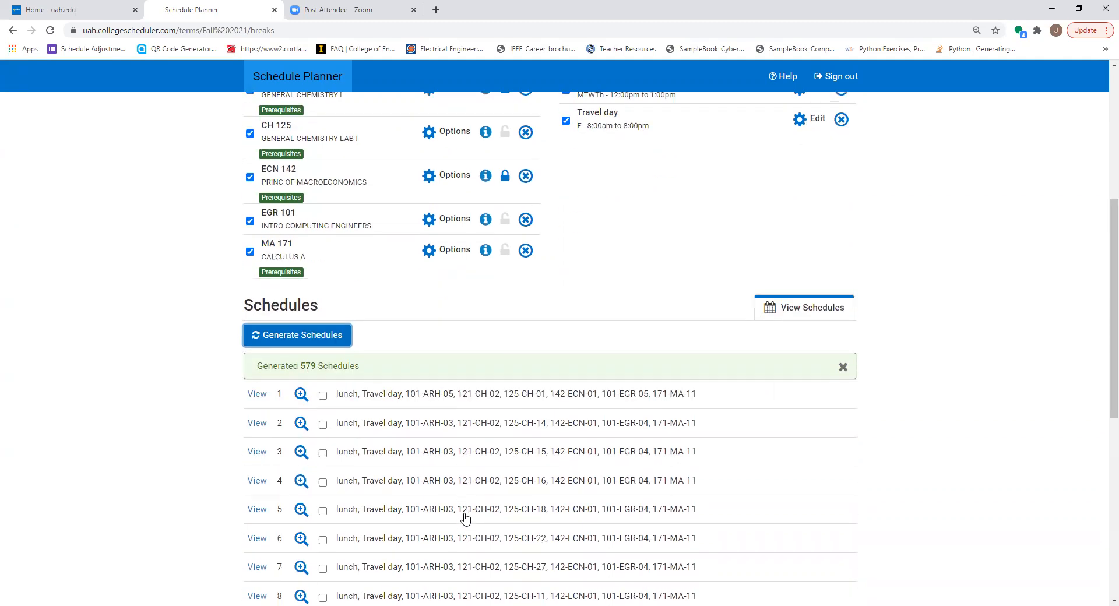
{"action": "mouse_move", "coordinate": [392, 580]}
{"action": "scroll", "coordinate": [392, 579], "scroll_direction": "down", "scroll_amount": 6}
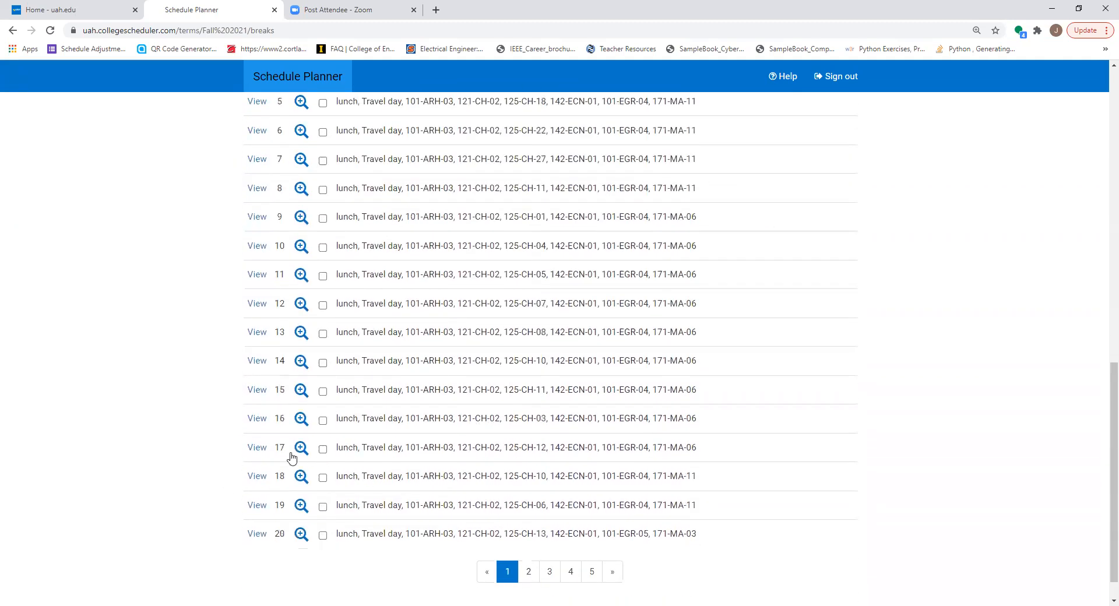
{"action": "left_click", "coordinate": [257, 477]}
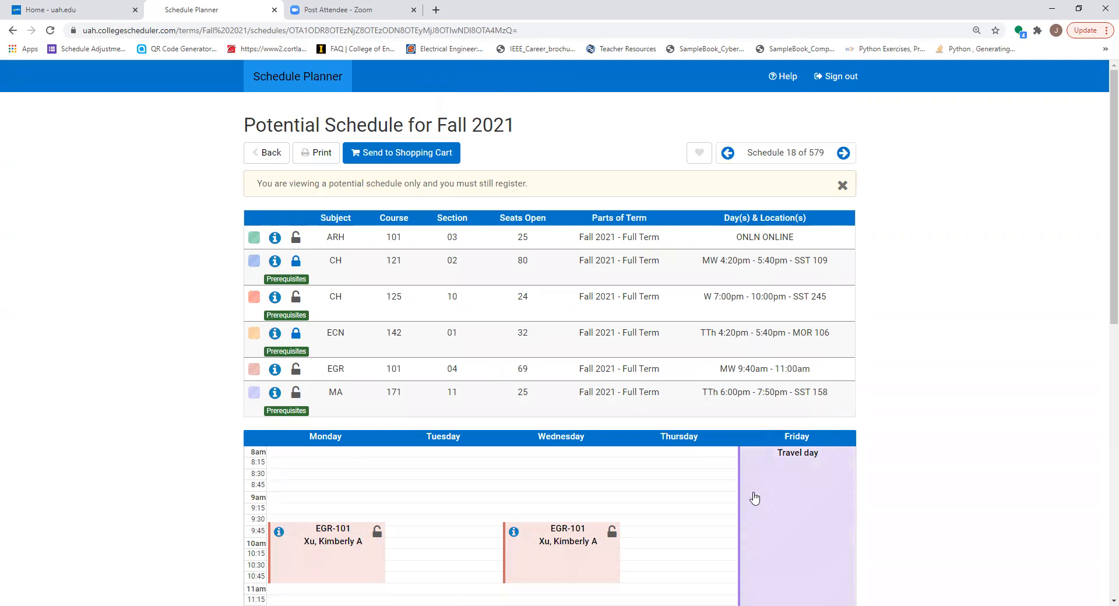
{"action": "scroll", "coordinate": [753, 497], "scroll_direction": "down", "scroll_amount": 10}
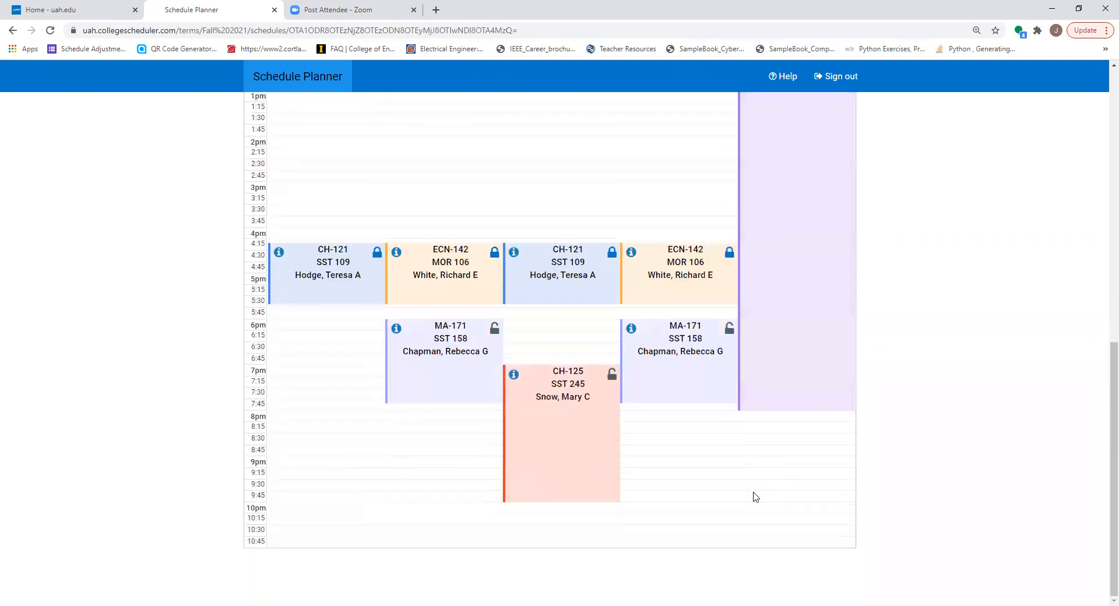
{"action": "scroll", "coordinate": [754, 498], "scroll_direction": "up", "scroll_amount": 7}
{"action": "scroll", "coordinate": [754, 499], "scroll_direction": "up", "scroll_amount": 1}
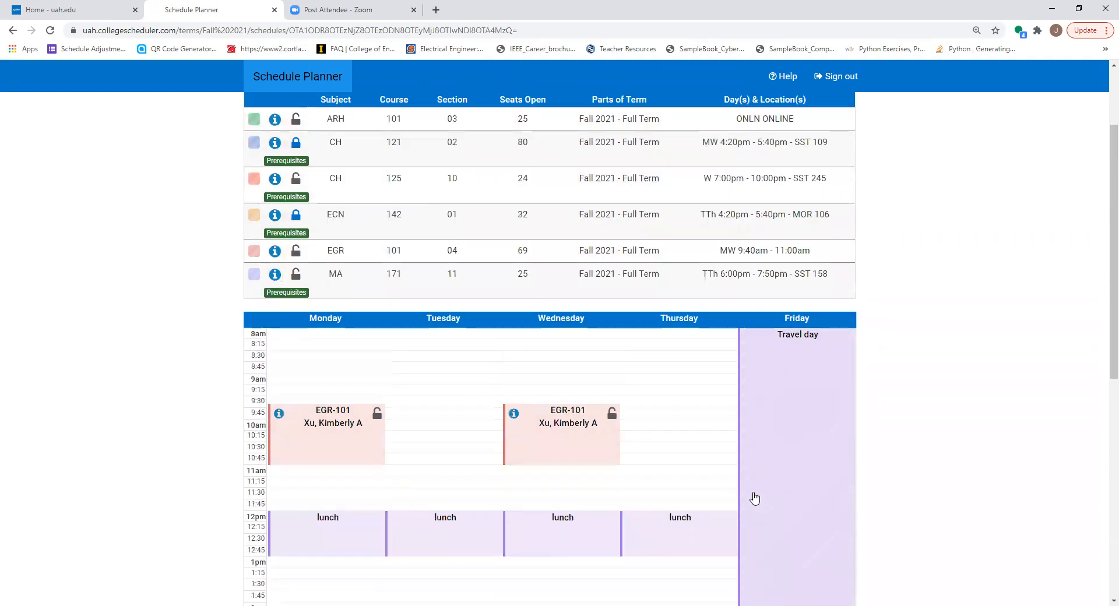
{"action": "scroll", "coordinate": [753, 498], "scroll_direction": "down", "scroll_amount": 4}
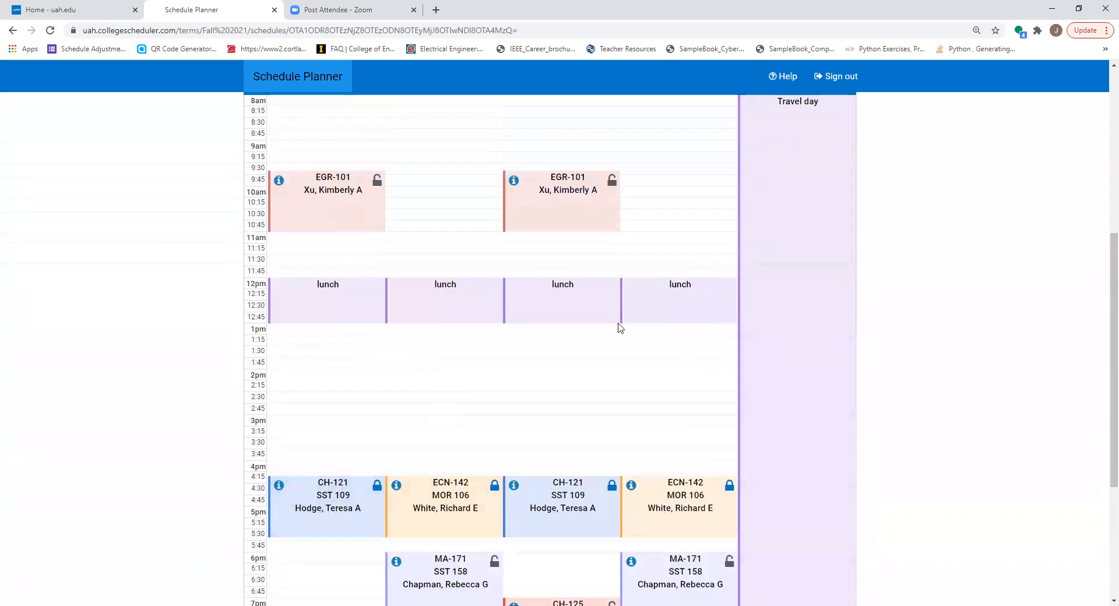
{"action": "scroll", "coordinate": [979, 319], "scroll_direction": "up", "scroll_amount": 5}
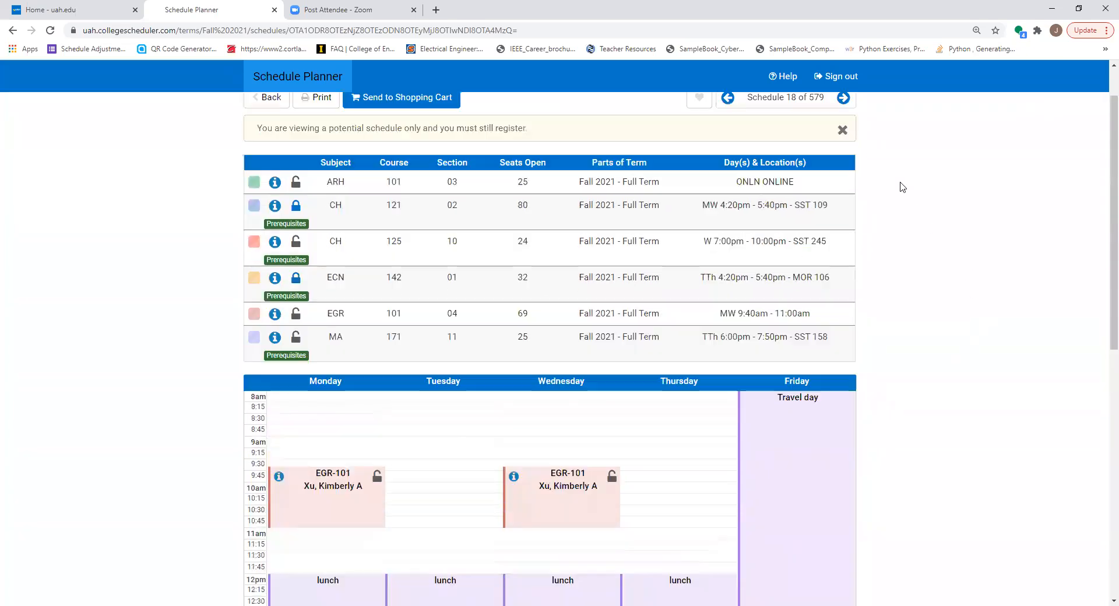
{"action": "scroll", "coordinate": [901, 187], "scroll_direction": "up", "scroll_amount": 1}
{"action": "left_click", "coordinate": [843, 153]}
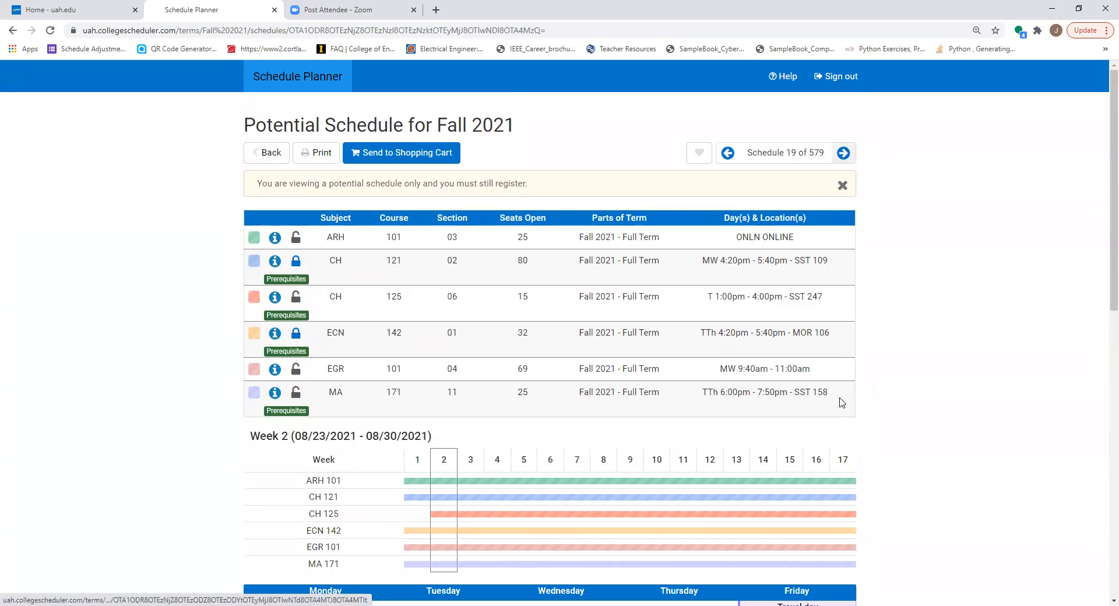
Examine how the classes in schedule 19 fit around the lunch and Travel day breaks, and return to the course list
{"action": "scroll", "coordinate": [841, 402], "scroll_direction": "down", "scroll_amount": 10}
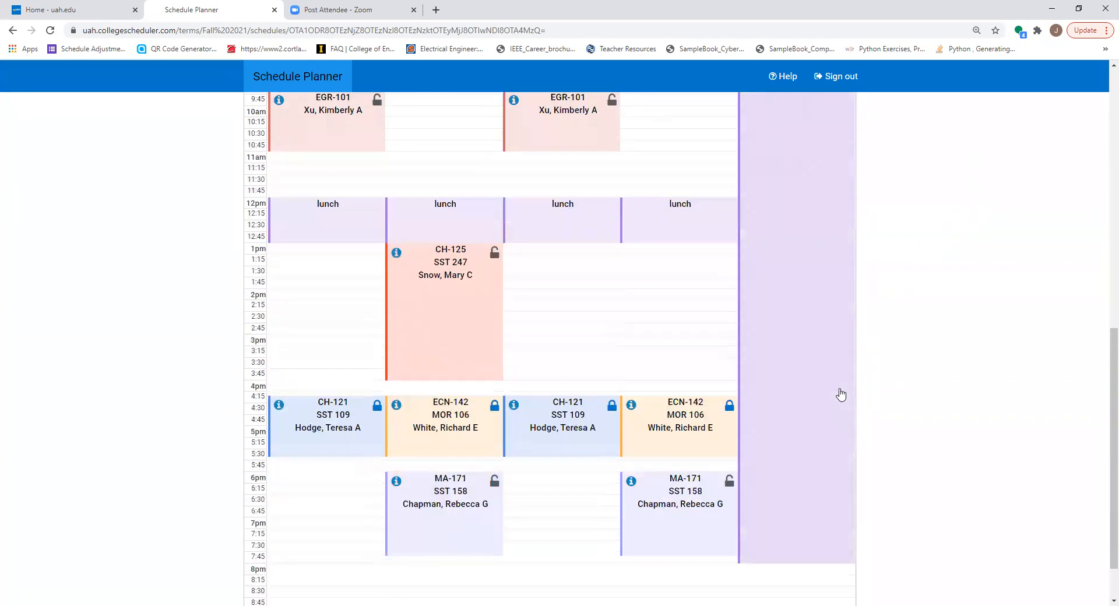
{"action": "scroll", "coordinate": [841, 393], "scroll_direction": "down", "scroll_amount": 1}
{"action": "scroll", "coordinate": [623, 399], "scroll_direction": "up", "scroll_amount": 2}
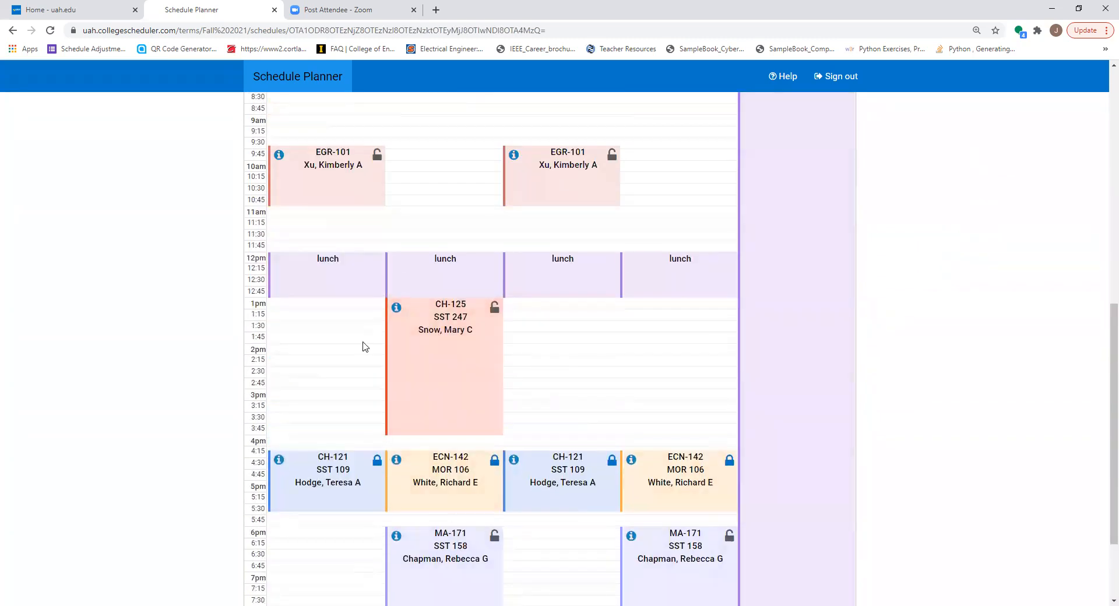
{"action": "scroll", "coordinate": [658, 178], "scroll_direction": "up", "scroll_amount": 1}
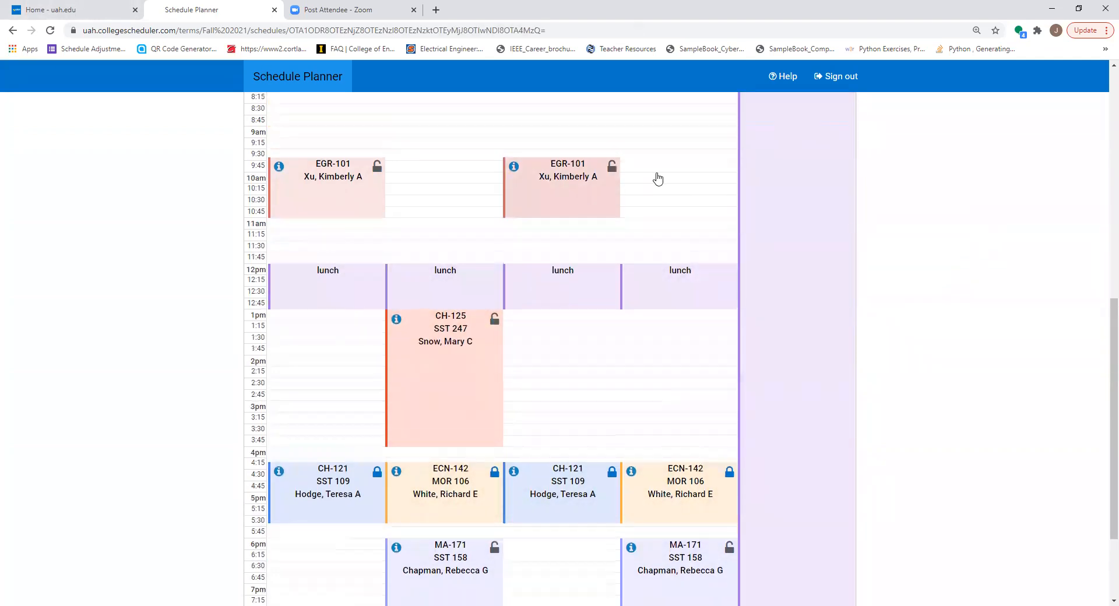
{"action": "scroll", "coordinate": [658, 179], "scroll_direction": "up", "scroll_amount": 15}
{"action": "left_click", "coordinate": [269, 138]}
Reopen schedule 18, examine the timing of its weekly classes and breaks, and return to the course list
{"action": "scroll", "coordinate": [648, 375], "scroll_direction": "down", "scroll_amount": 1}
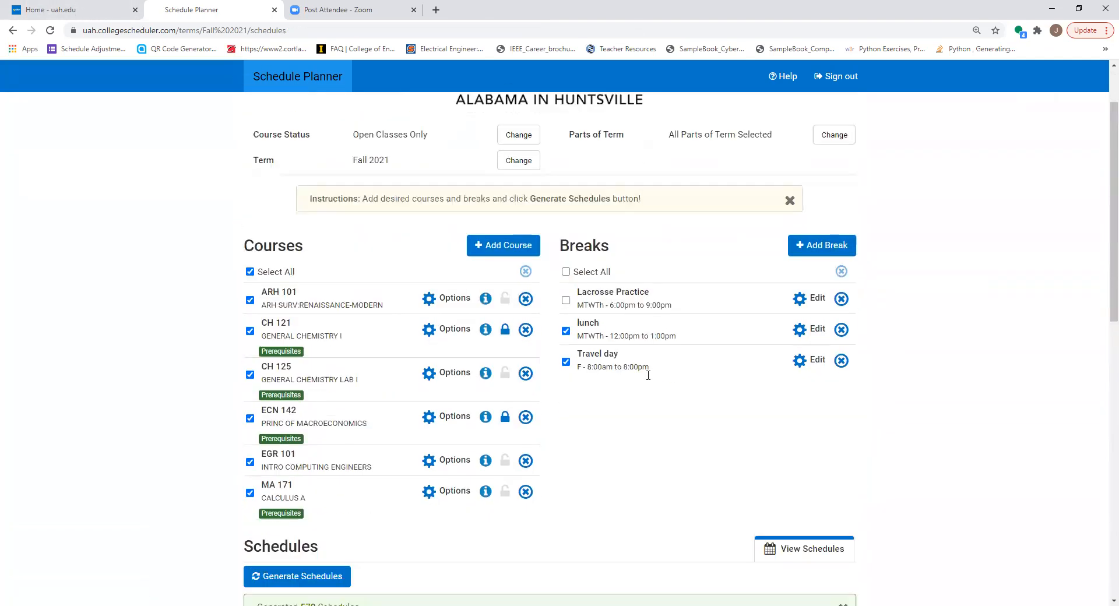
{"action": "scroll", "coordinate": [648, 375], "scroll_direction": "down", "scroll_amount": 5}
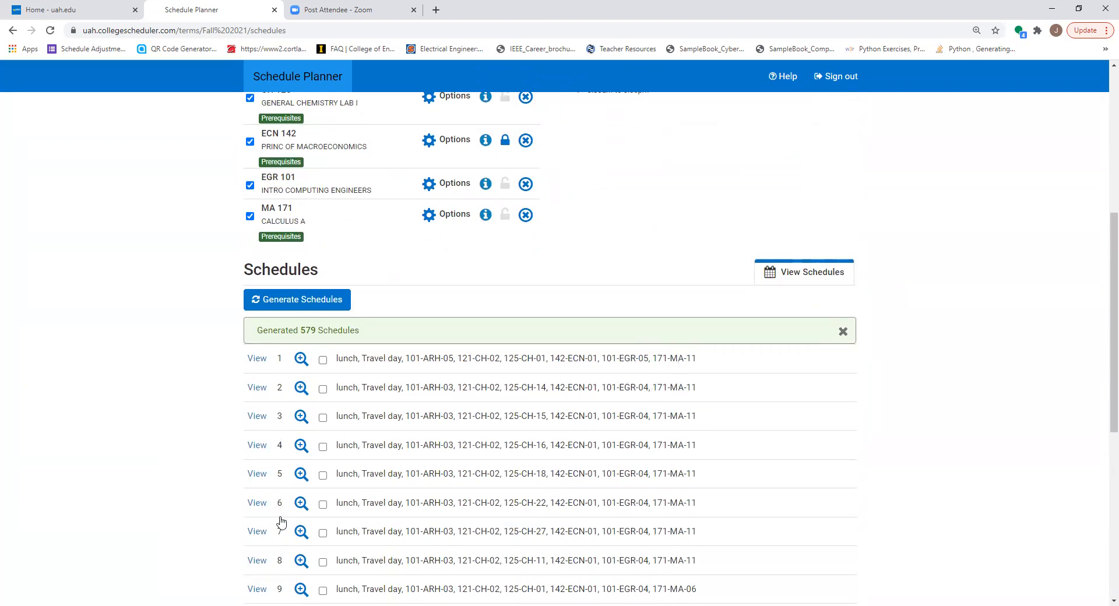
{"action": "scroll", "coordinate": [434, 496], "scroll_direction": "down", "scroll_amount": 1}
{"action": "scroll", "coordinate": [378, 487], "scroll_direction": "down", "scroll_amount": 6}
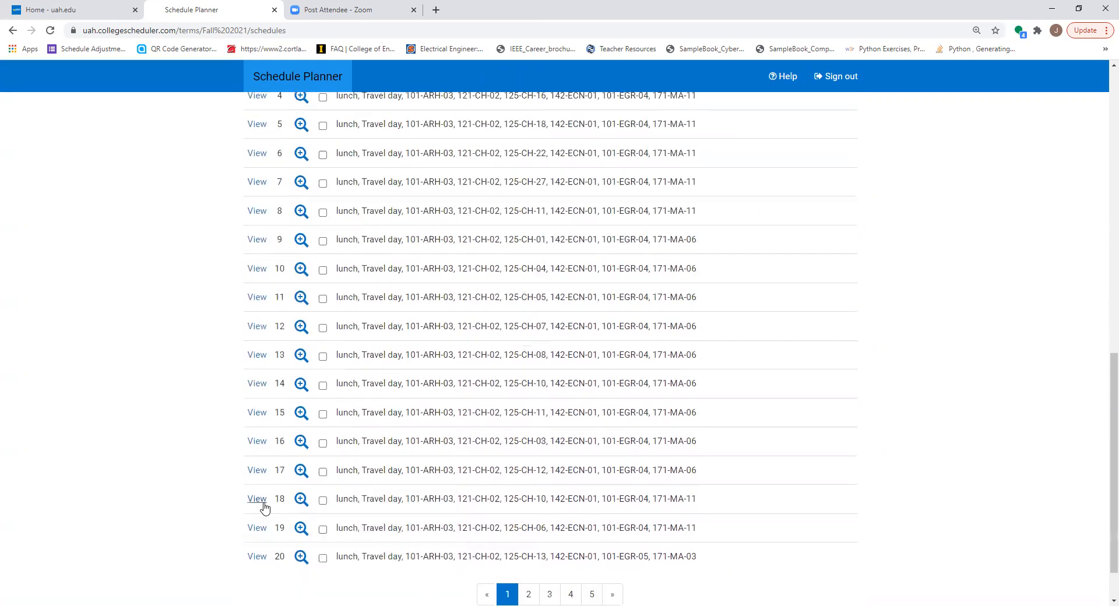
{"action": "left_click", "coordinate": [257, 499]}
{"action": "scroll", "coordinate": [334, 379], "scroll_direction": "down", "scroll_amount": 9}
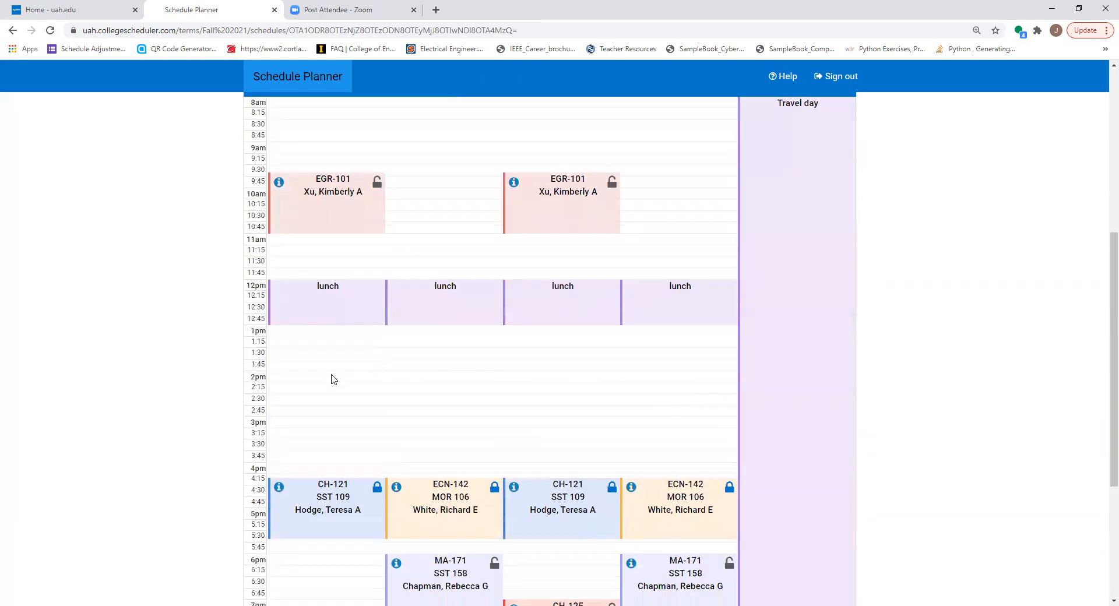
{"action": "scroll", "coordinate": [475, 580], "scroll_direction": "down", "scroll_amount": 1}
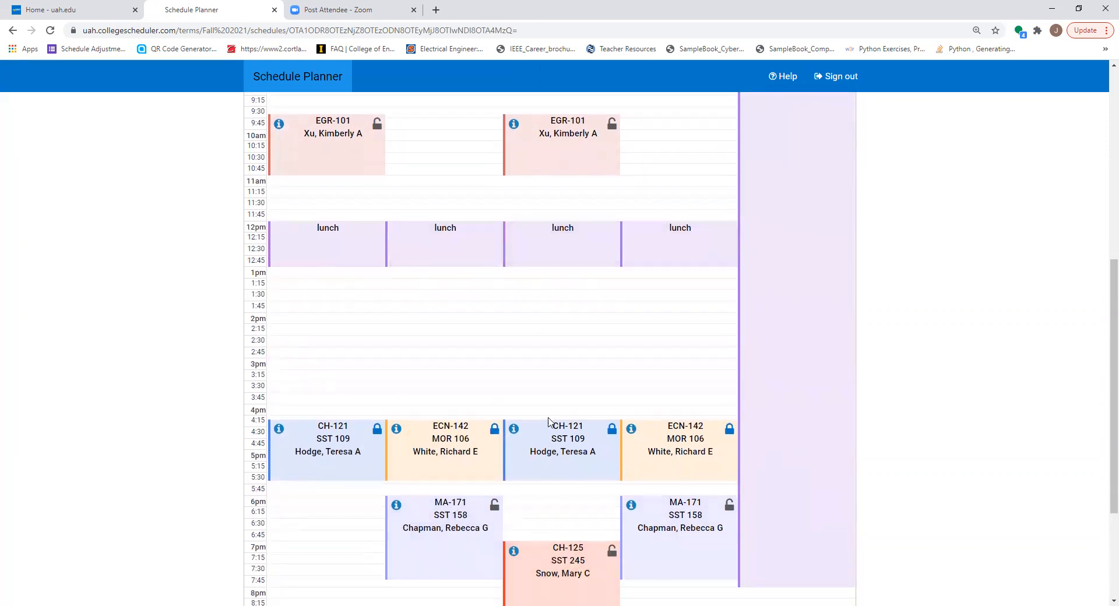
{"action": "scroll", "coordinate": [701, 342], "scroll_direction": "up", "scroll_amount": 3}
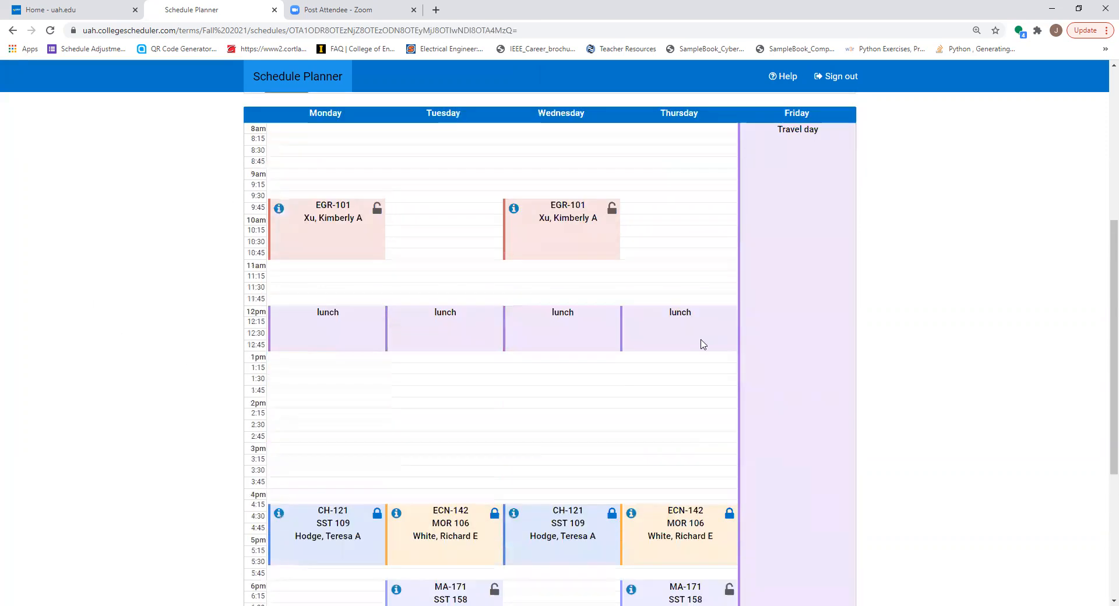
{"action": "scroll", "coordinate": [288, 113], "scroll_direction": "up", "scroll_amount": 4}
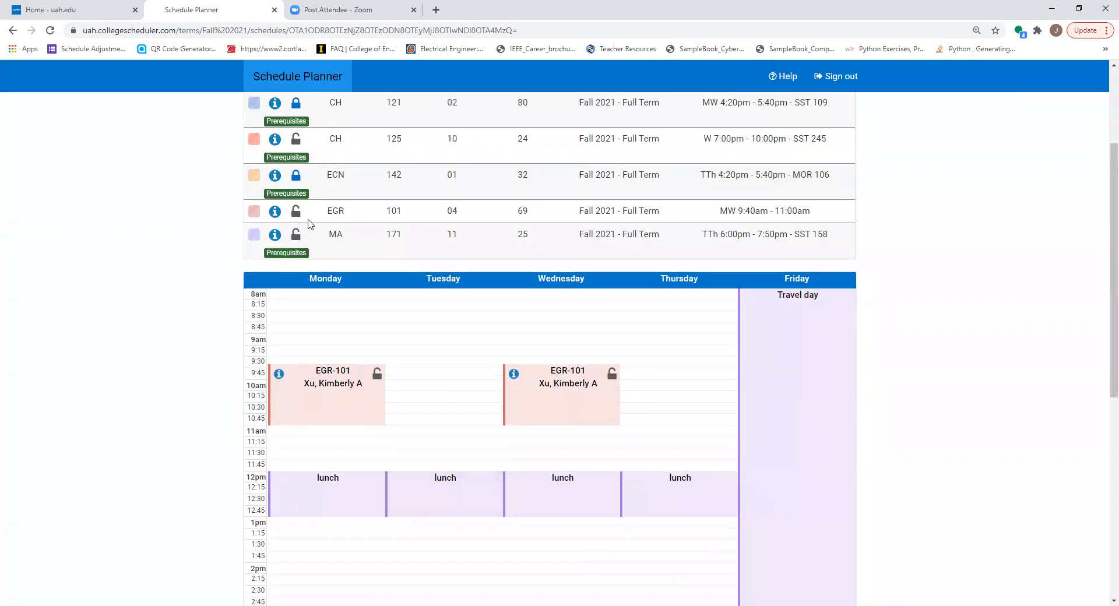
{"action": "left_click", "coordinate": [267, 154]}
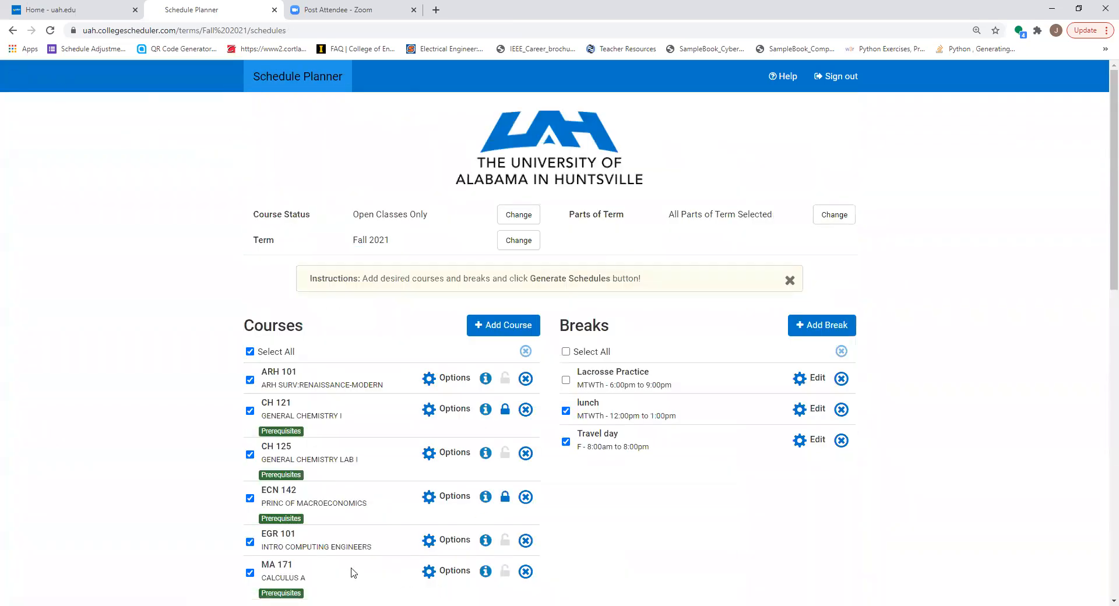
Exclude section 02 from the enabled EGR 101 classes, save the selection, and regenerate the schedules
{"action": "left_click", "coordinate": [426, 541]}
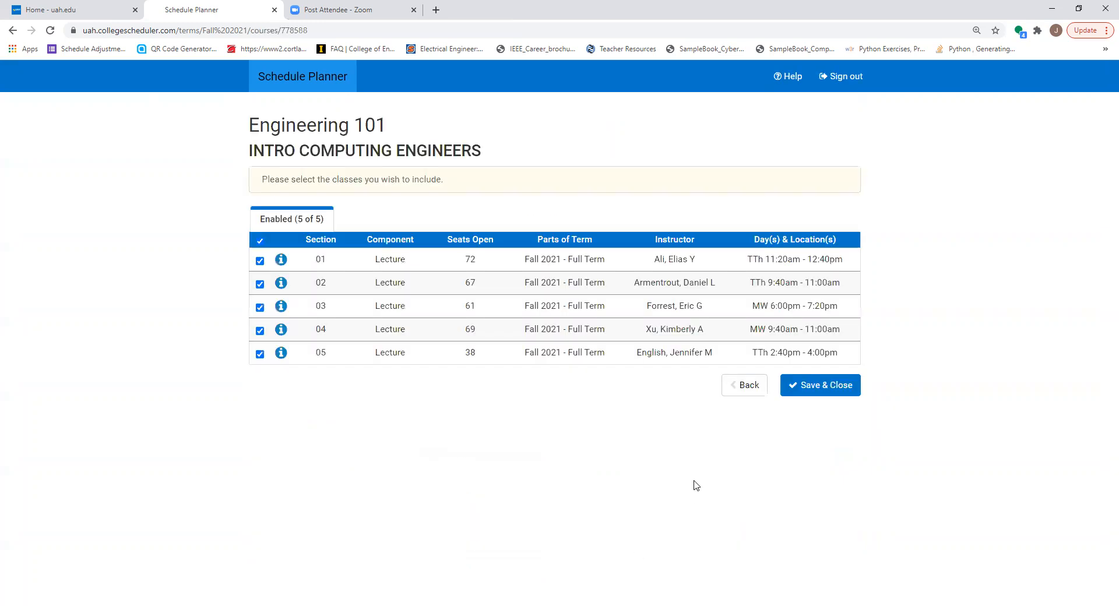
{"action": "left_click", "coordinate": [260, 285]}
{"action": "left_click", "coordinate": [828, 387]}
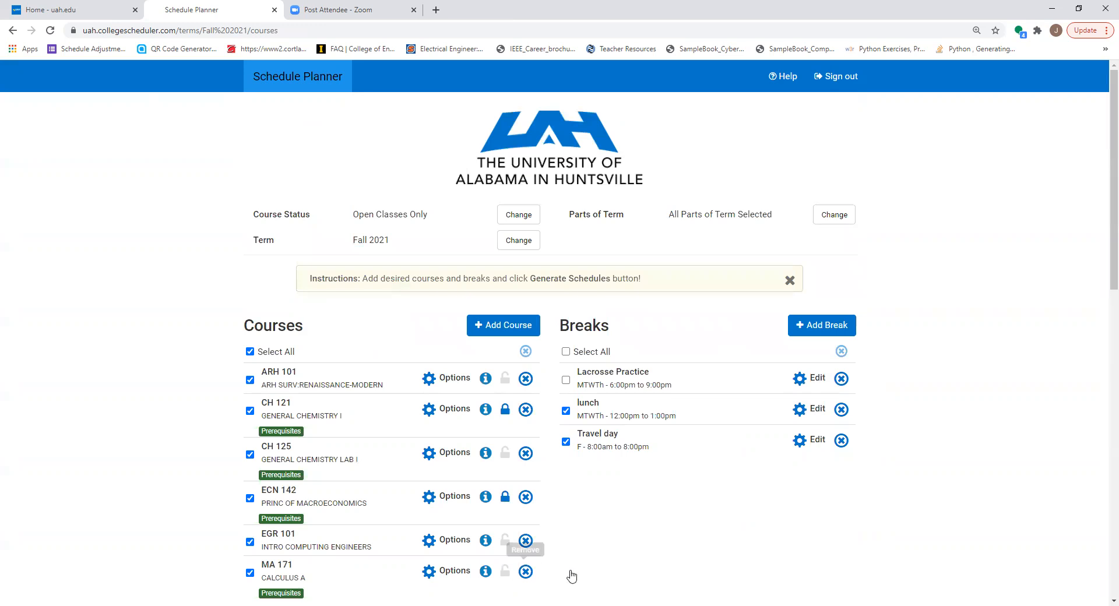
{"action": "scroll", "coordinate": [550, 422], "scroll_direction": "down", "scroll_amount": 9}
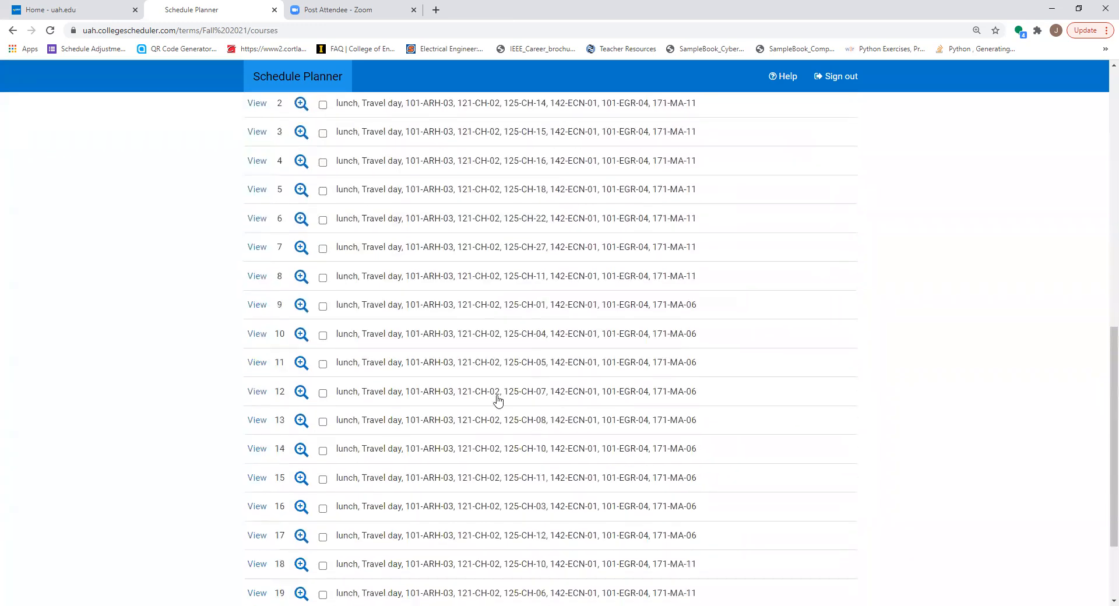
{"action": "scroll", "coordinate": [494, 399], "scroll_direction": "up", "scroll_amount": 2}
{"action": "left_click", "coordinate": [302, 254]}
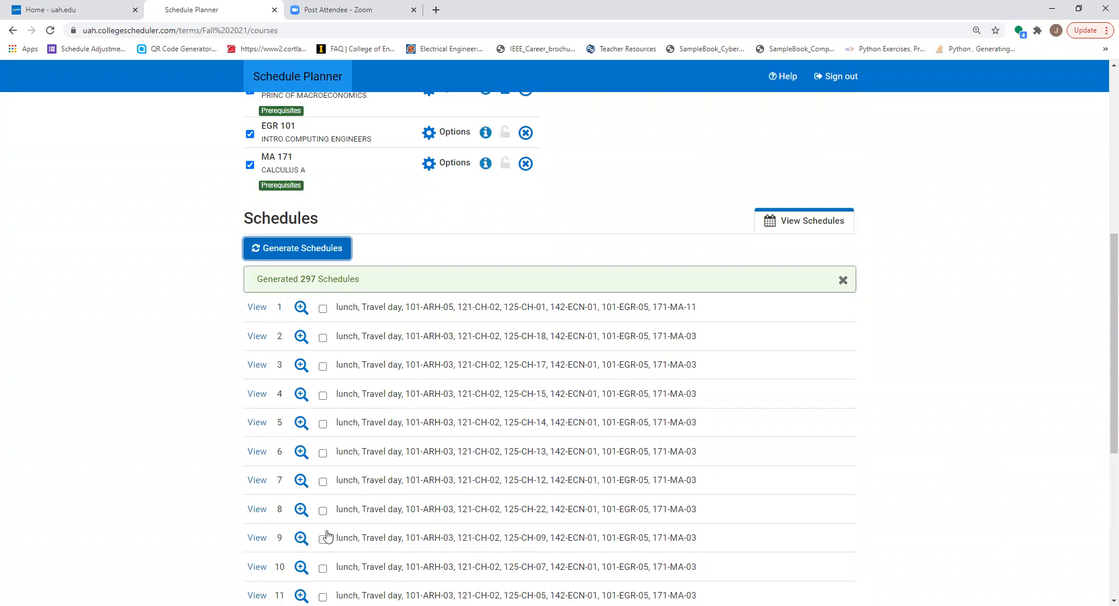
Open schedule 6, examine its weekly class times including the CH 125 lab, and return to the course list
{"action": "left_click", "coordinate": [257, 451]}
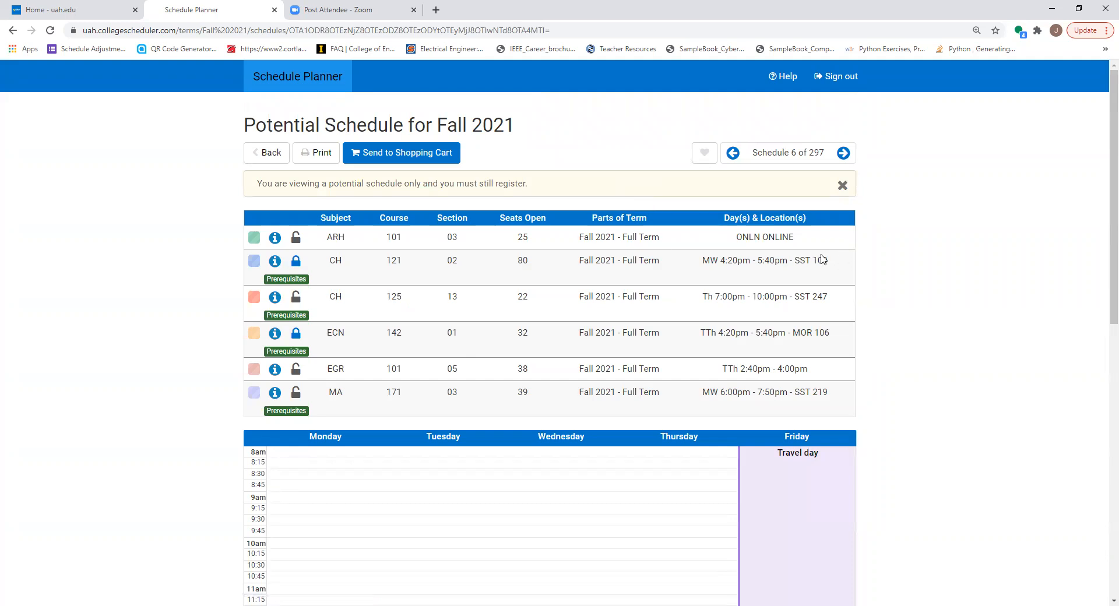
{"action": "scroll", "coordinate": [822, 262], "scroll_direction": "down", "scroll_amount": 9}
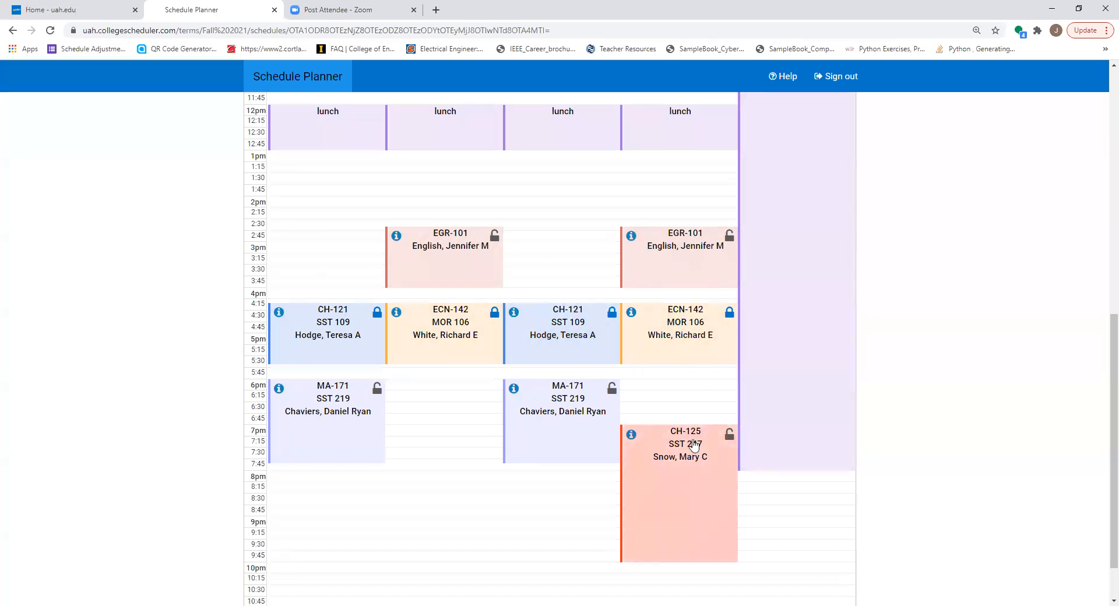
{"action": "scroll", "coordinate": [707, 474], "scroll_direction": "up", "scroll_amount": 6}
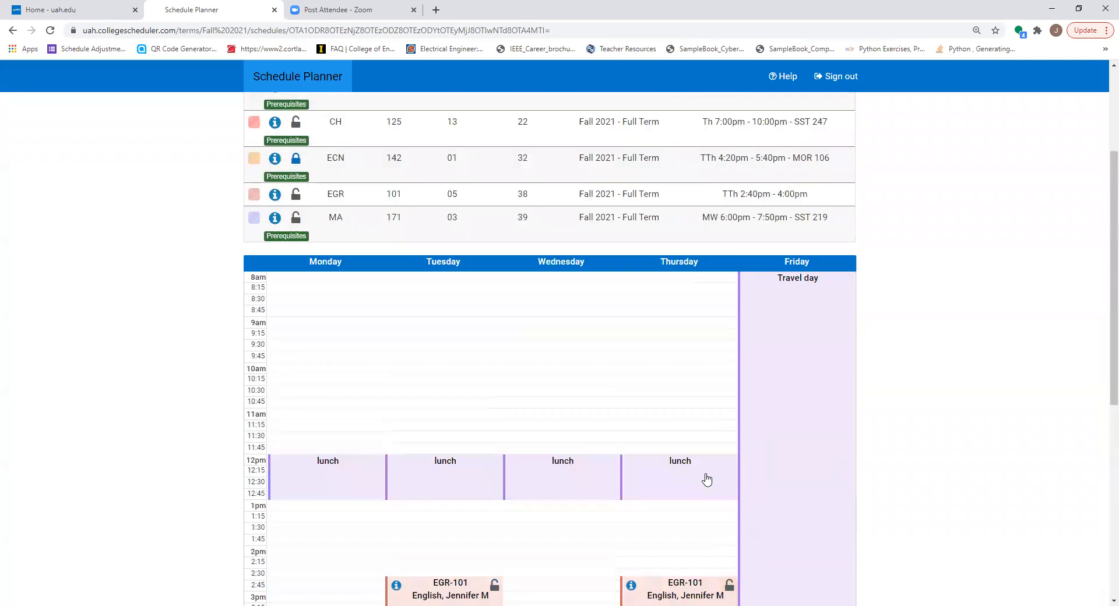
{"action": "scroll", "coordinate": [707, 479], "scroll_direction": "up", "scroll_amount": 3}
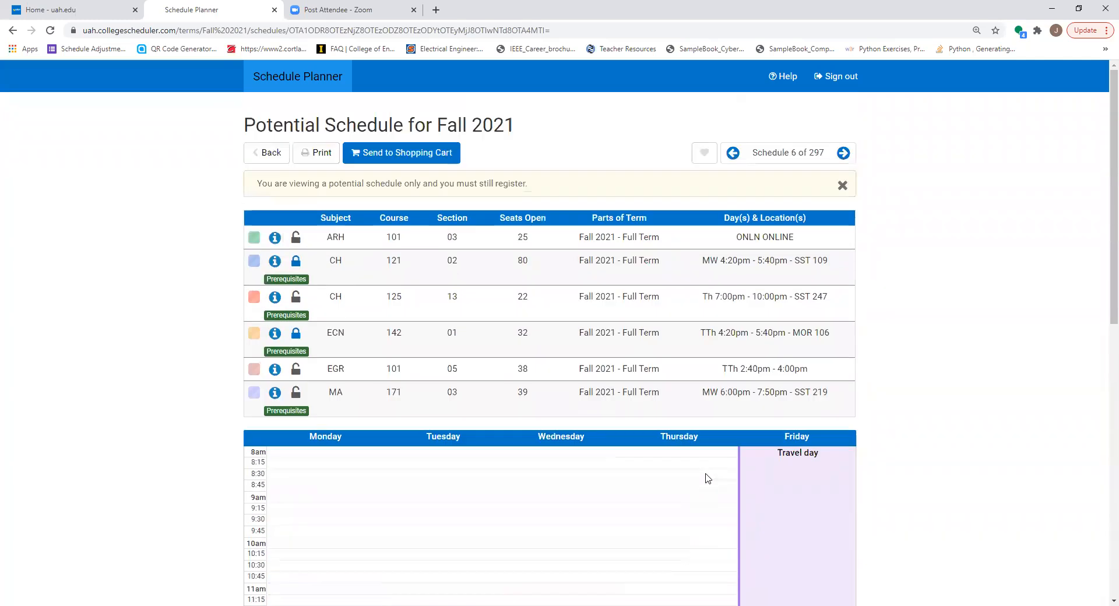
{"action": "scroll", "coordinate": [706, 478], "scroll_direction": "down", "scroll_amount": 9}
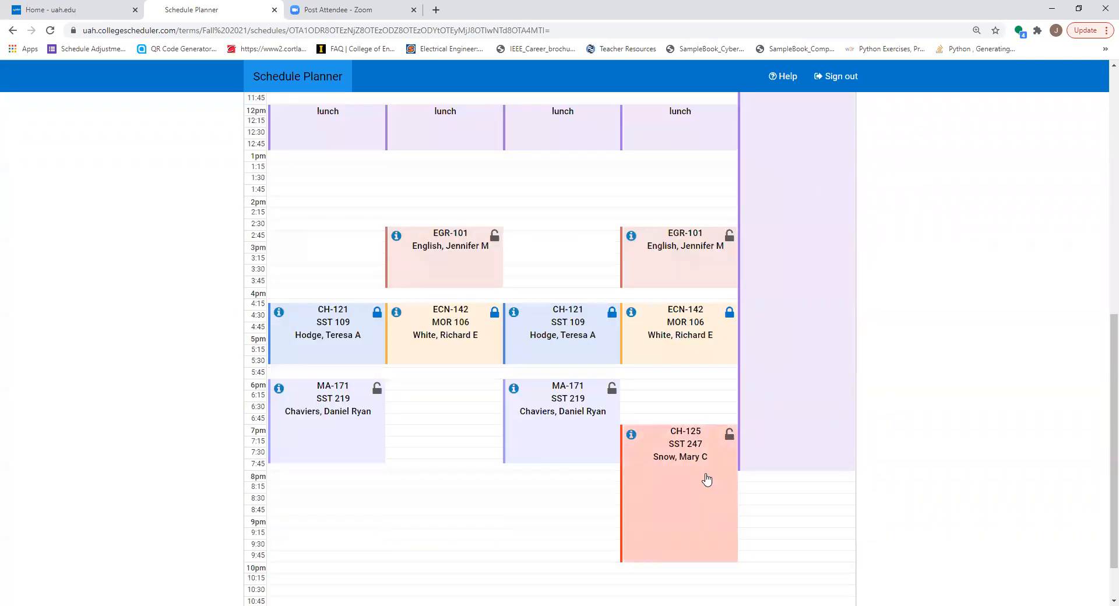
{"action": "scroll", "coordinate": [707, 478], "scroll_direction": "up", "scroll_amount": 9}
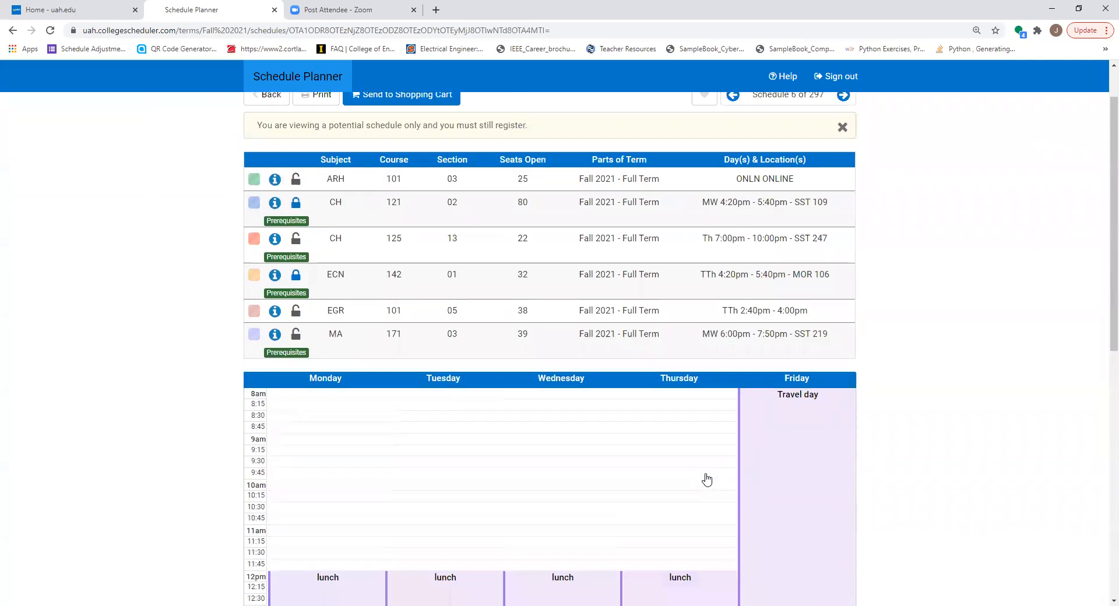
{"action": "left_click", "coordinate": [269, 156]}
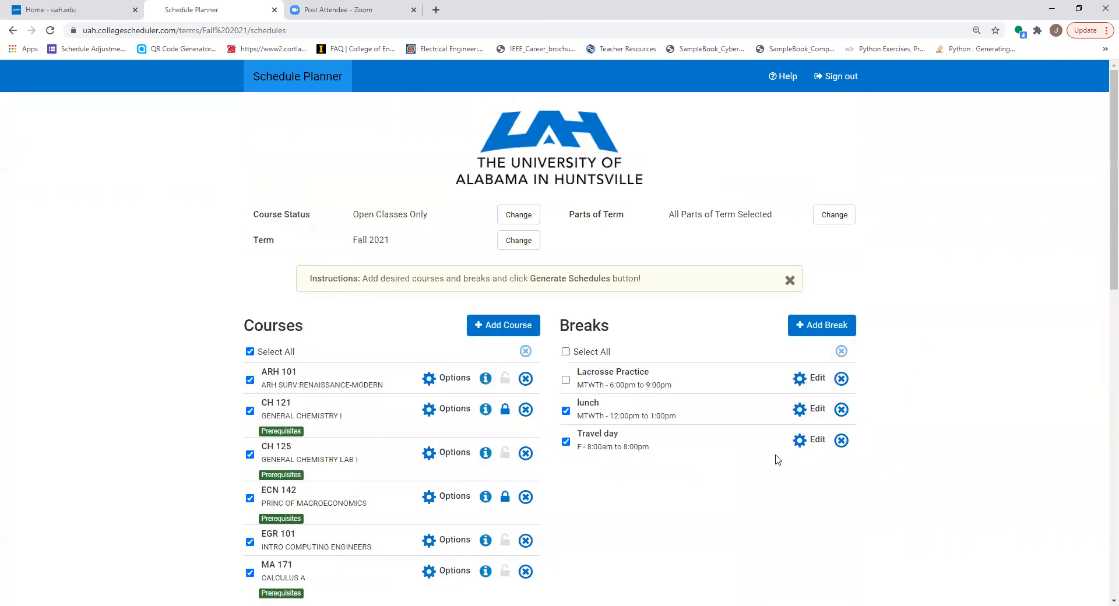
Include the Lacrosse Practice break along with lunch and Travel day, and regenerate the schedules
{"action": "left_click", "coordinate": [566, 380]}
{"action": "scroll", "coordinate": [388, 496], "scroll_direction": "down", "scroll_amount": 4}
{"action": "left_click", "coordinate": [309, 430]}
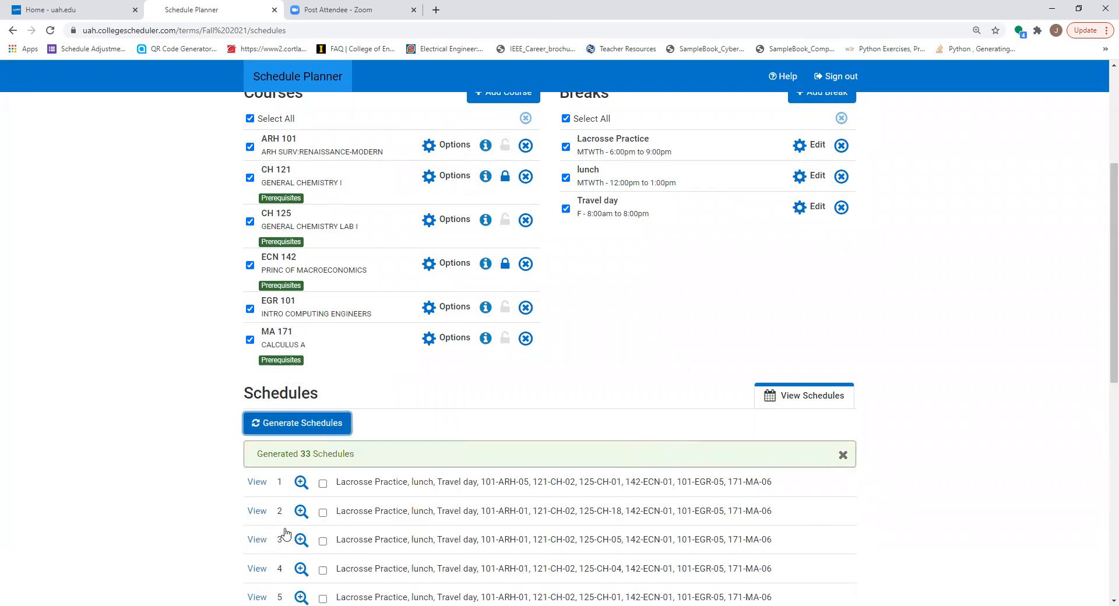
Open schedule 3 and examine how its classes fit around the lunch, Lacrosse Practice and Travel day breaks
{"action": "scroll", "coordinate": [272, 552], "scroll_direction": "down", "scroll_amount": 1}
{"action": "scroll", "coordinate": [272, 553], "scroll_direction": "down", "scroll_amount": 2}
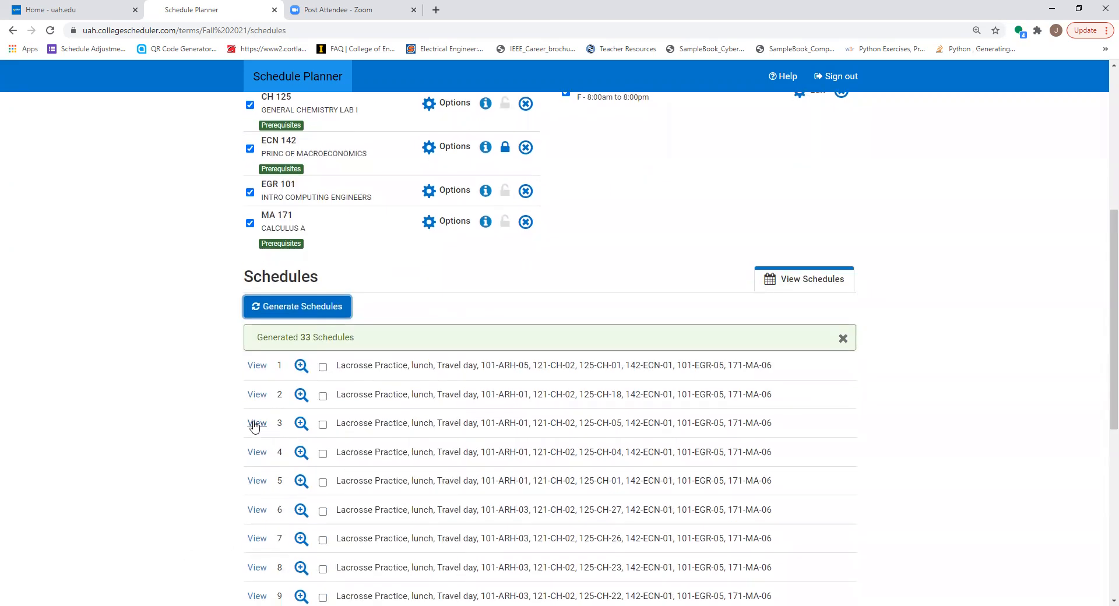
{"action": "left_click", "coordinate": [257, 423]}
{"action": "scroll", "coordinate": [446, 426], "scroll_direction": "down", "scroll_amount": 10}
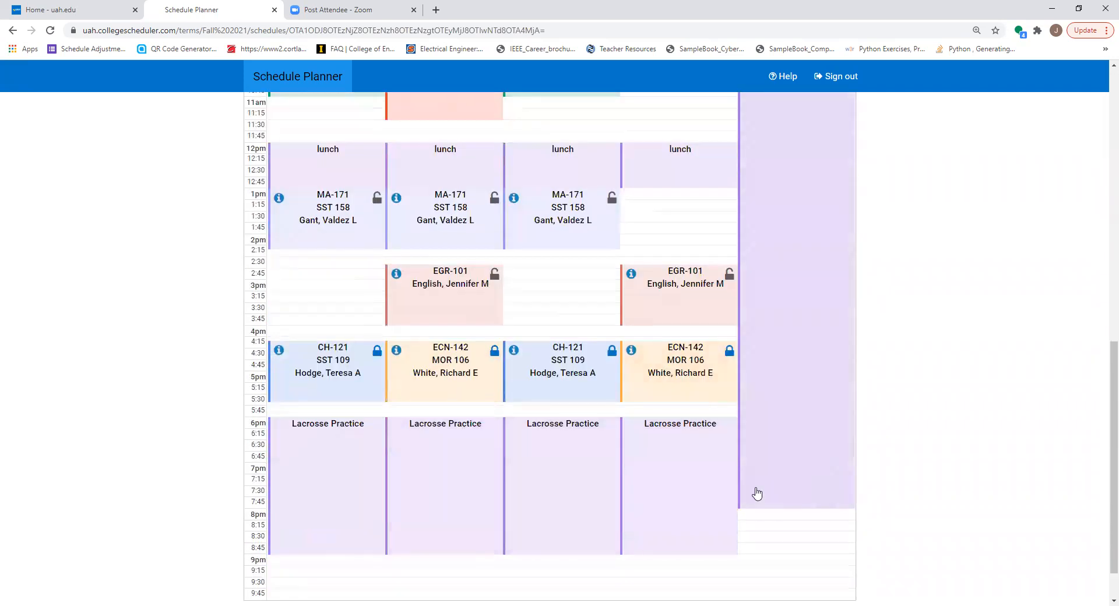
{"action": "scroll", "coordinate": [412, 491], "scroll_direction": "up", "scroll_amount": 2}
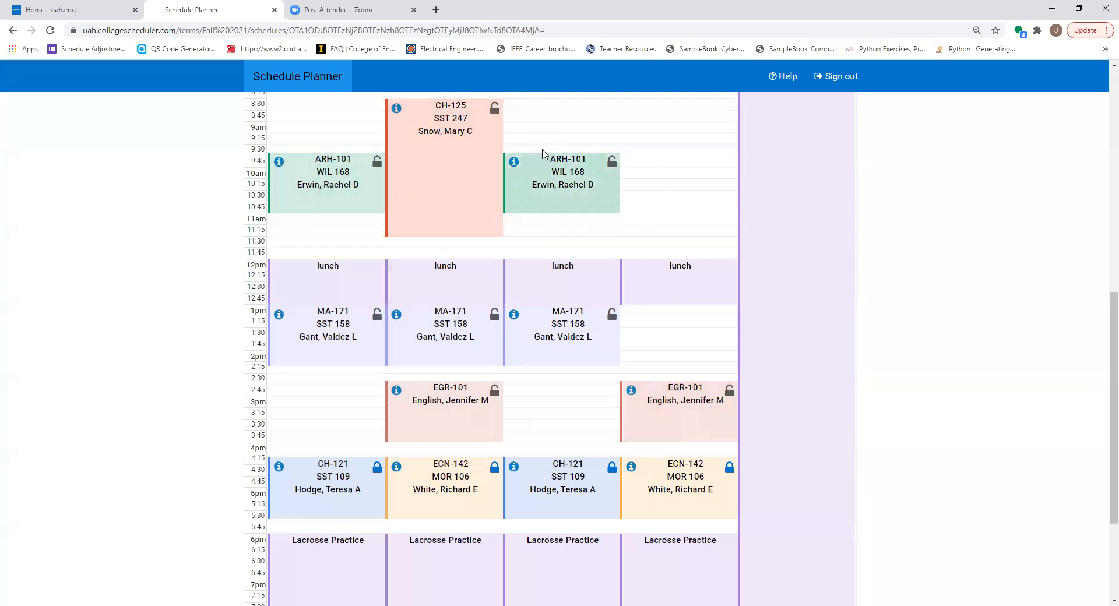
{"action": "scroll", "coordinate": [726, 290], "scroll_direction": "up", "scroll_amount": 6}
{"action": "scroll", "coordinate": [725, 289], "scroll_direction": "up", "scroll_amount": 3}
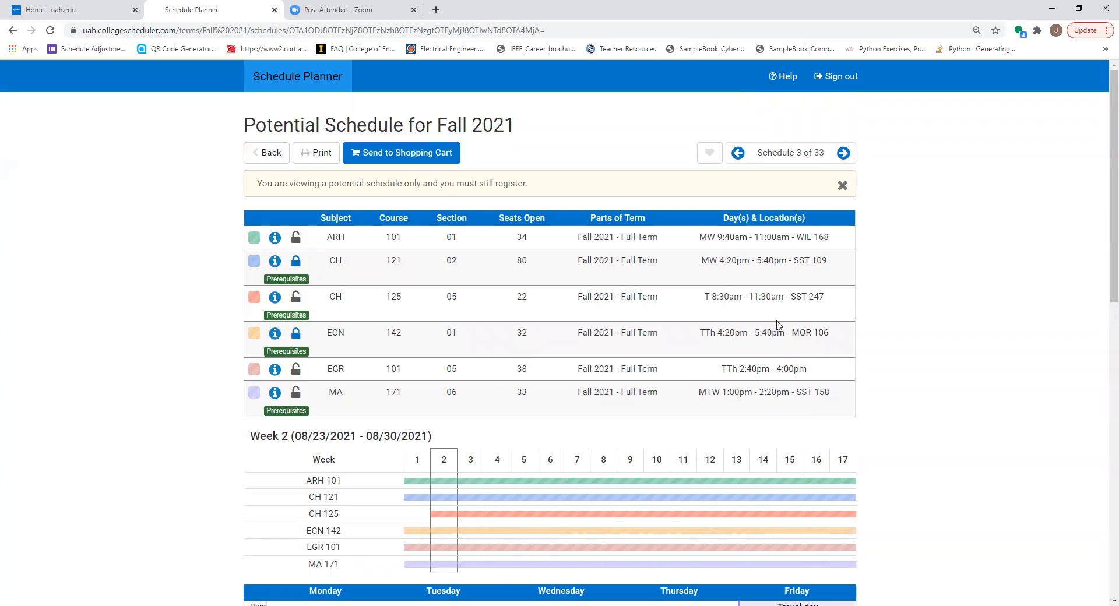
{"action": "scroll", "coordinate": [874, 468], "scroll_direction": "down", "scroll_amount": 6}
{"action": "scroll", "coordinate": [844, 513], "scroll_direction": "up", "scroll_amount": 6}
Send schedule 3 to the shopping cart and register for all six classes in the registration cart
{"action": "left_click", "coordinate": [383, 156]}
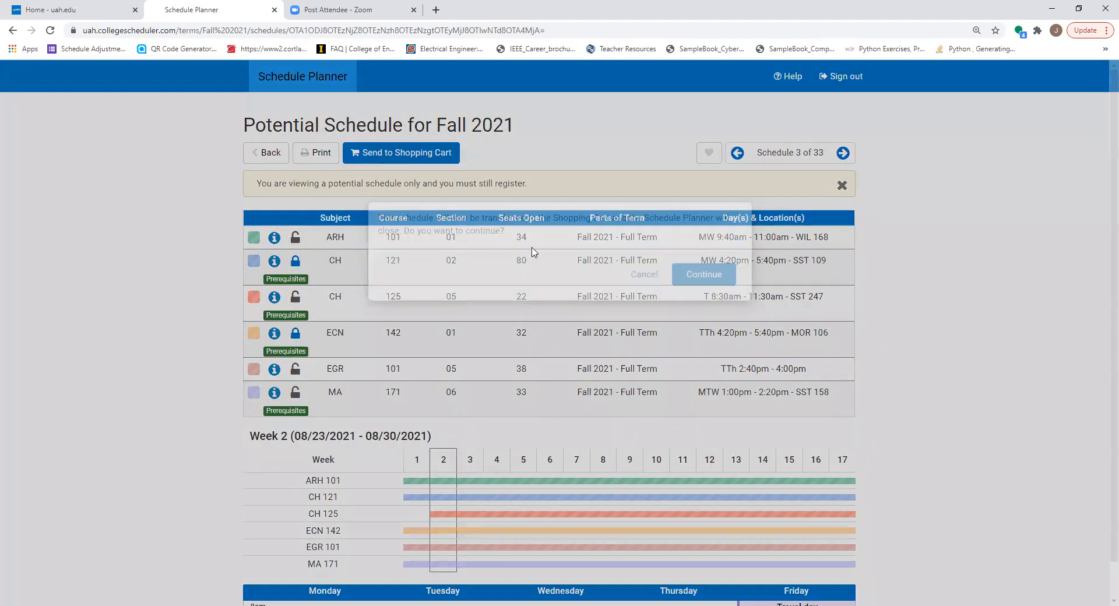
{"action": "left_click", "coordinate": [703, 375]}
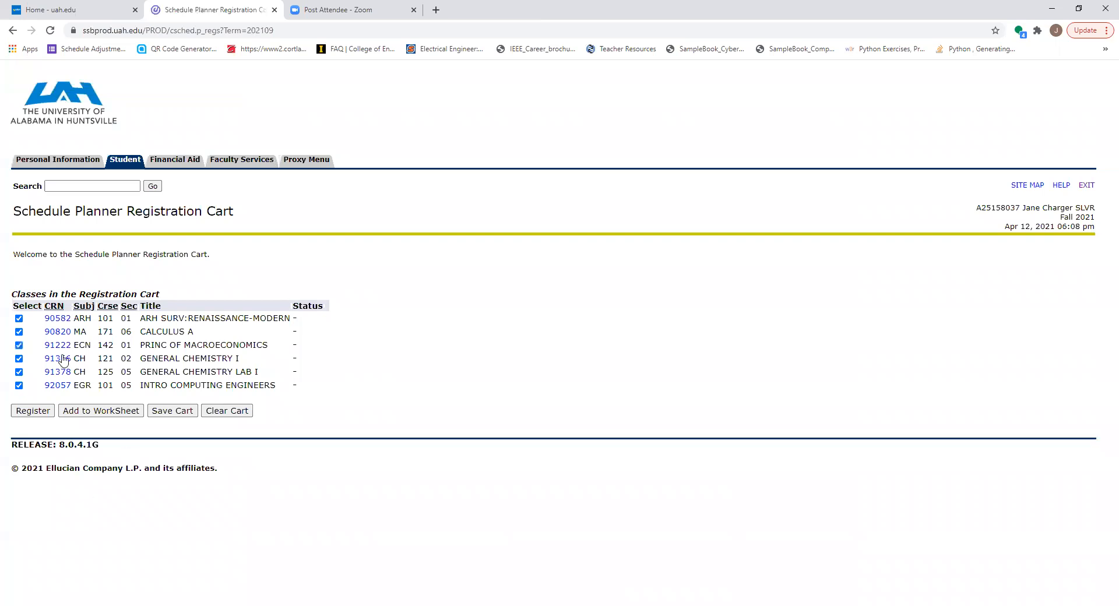
{"action": "left_click", "coordinate": [26, 411]}
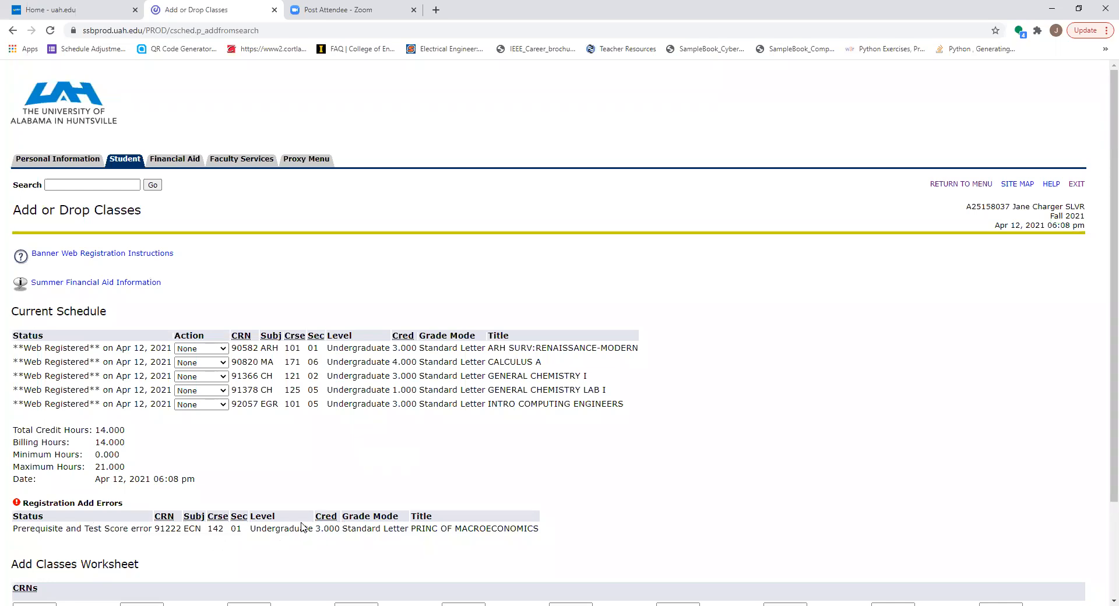
Search the Fall 2021 History courses and view the sections of 103 World History to 1500
{"action": "scroll", "coordinate": [234, 517], "scroll_direction": "down", "scroll_amount": 2}
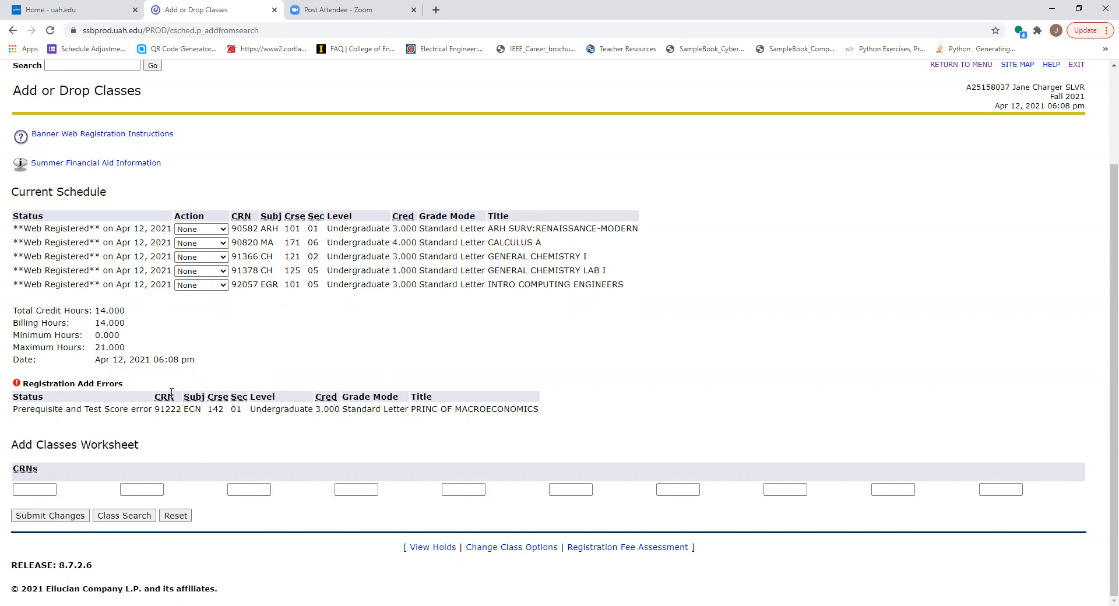
{"action": "left_click", "coordinate": [125, 516]}
{"action": "scroll", "coordinate": [103, 356], "scroll_direction": "down", "scroll_amount": 3}
{"action": "scroll", "coordinate": [104, 357], "scroll_direction": "down", "scroll_amount": 5}
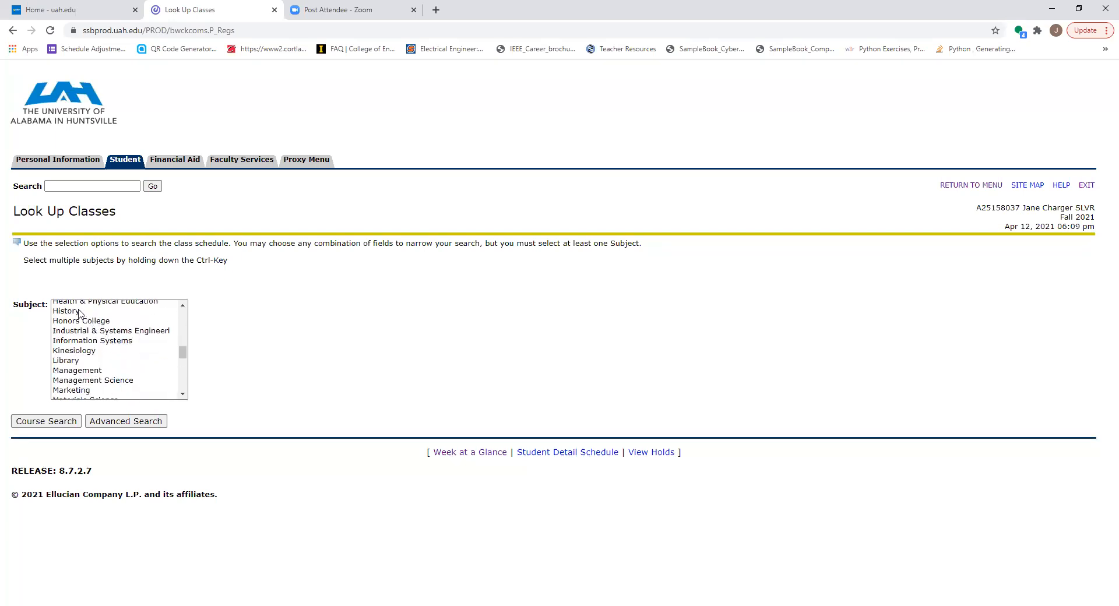
{"action": "left_click", "coordinate": [72, 313]}
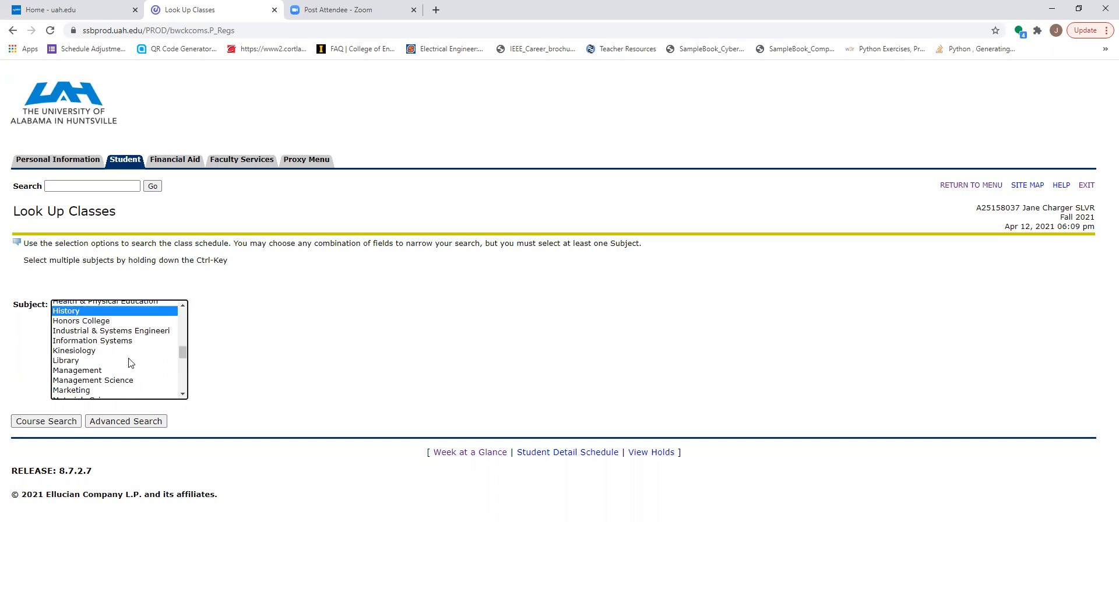
{"action": "left_click", "coordinate": [66, 424]}
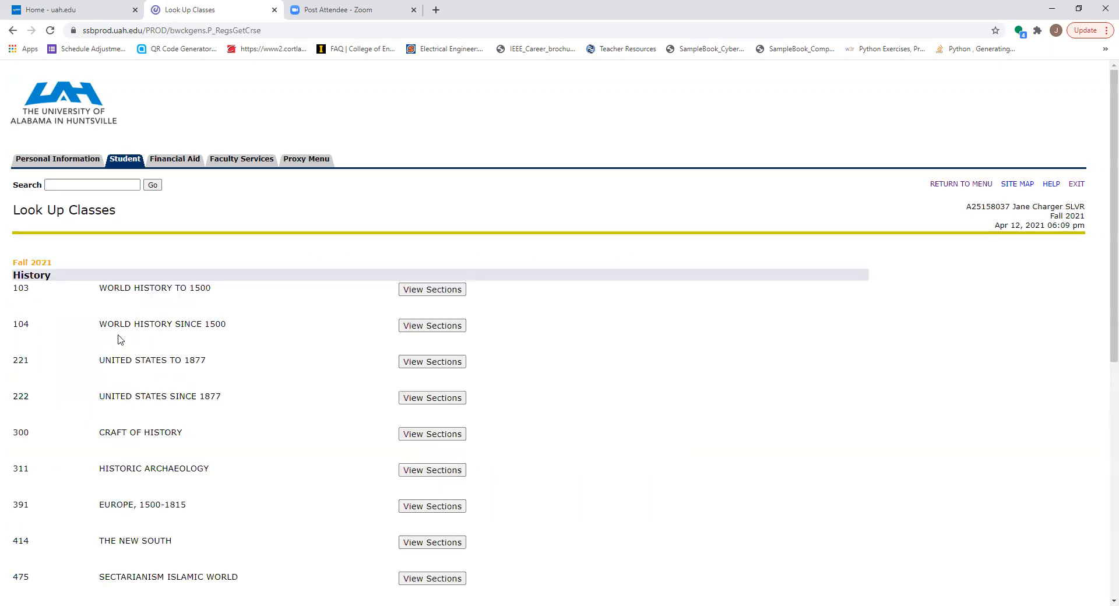
{"action": "left_click", "coordinate": [425, 290]}
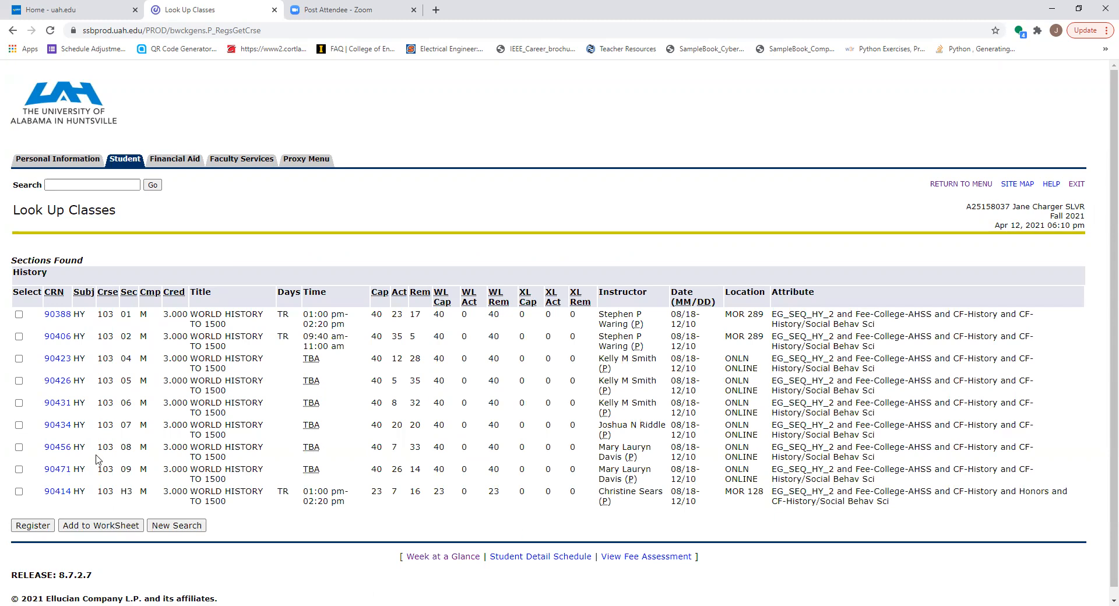
Add section 07 of HY 103 World History to 1500 (CRN 90434) to the worksheet and submit the registration changes
{"action": "left_click", "coordinate": [18, 425]}
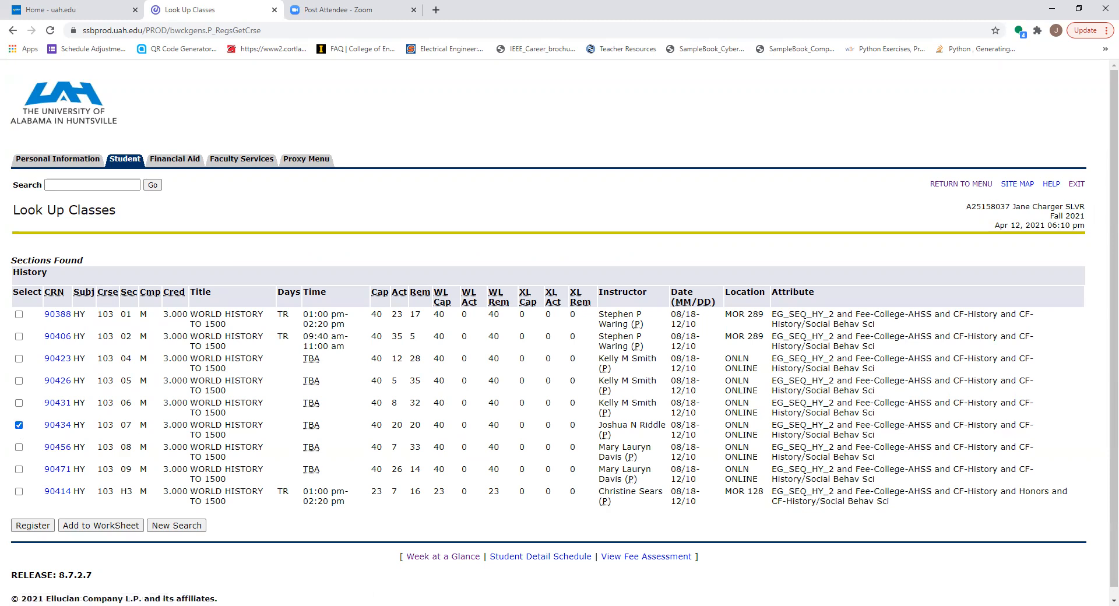
{"action": "left_click", "coordinate": [89, 527]}
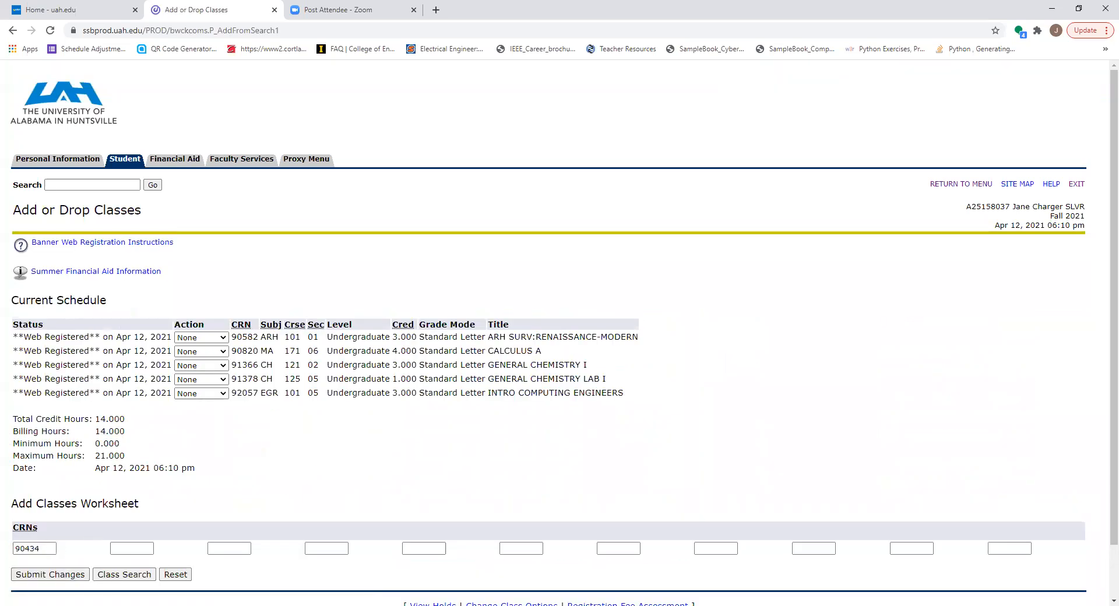
{"action": "left_click", "coordinate": [71, 576]}
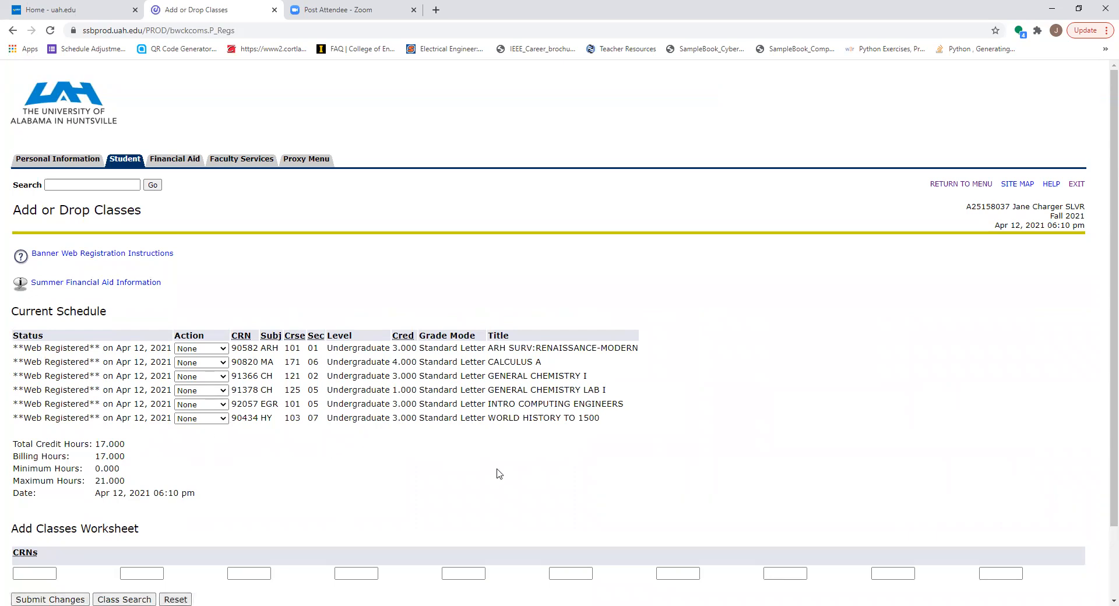
{"action": "scroll", "coordinate": [515, 488], "scroll_direction": "down", "scroll_amount": 2}
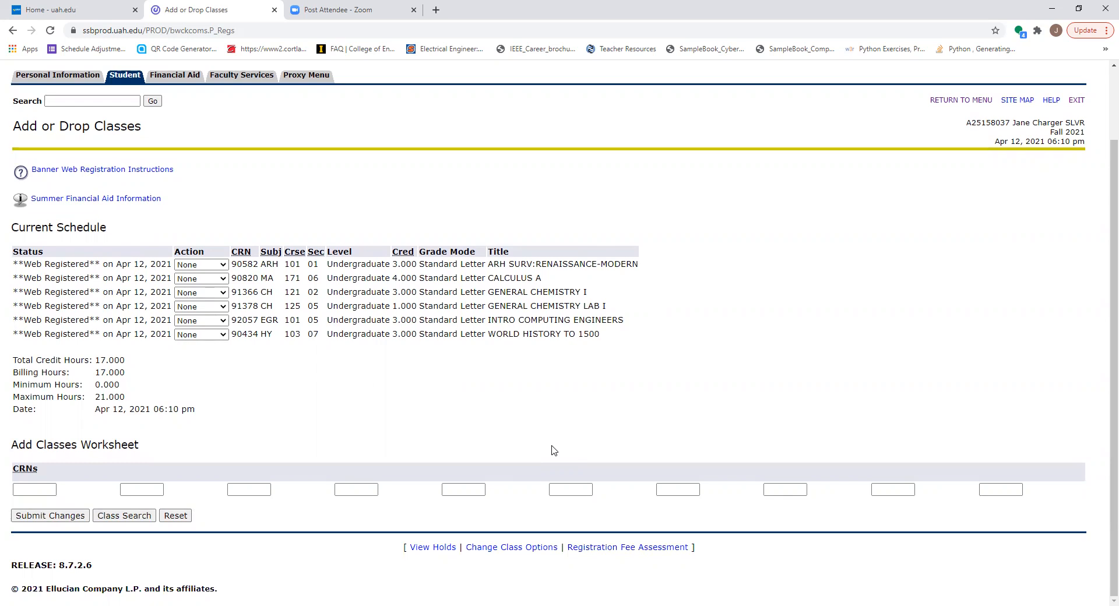
View the registered classes in Week at a Glance for the weeks of Aug 16 and Aug 23, 2021, including courses without assigned meeting times
{"action": "left_click", "coordinate": [972, 107]}
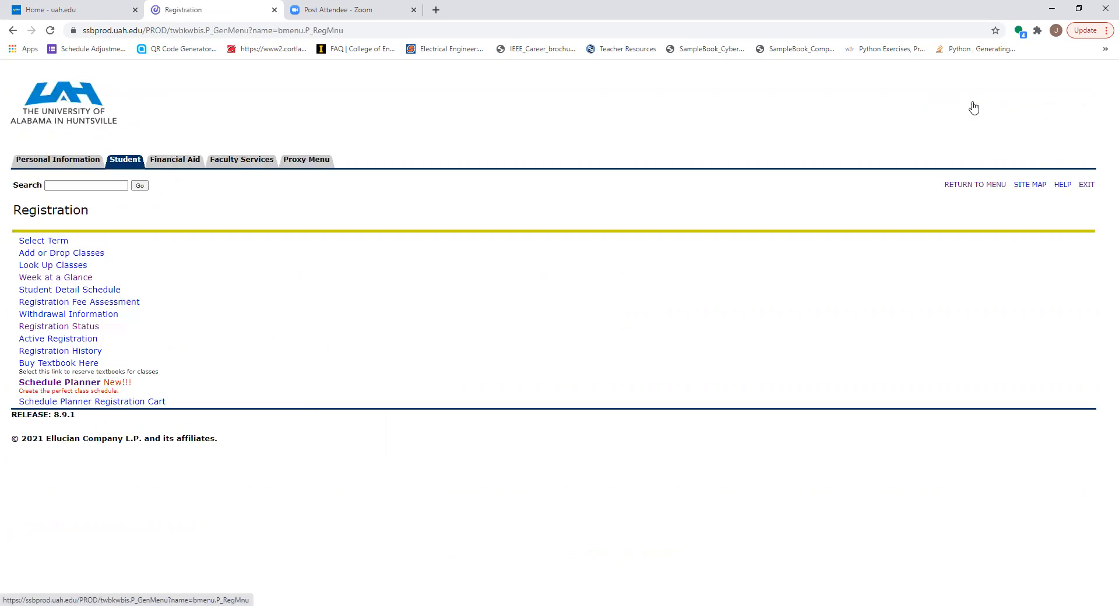
{"action": "left_click", "coordinate": [78, 282]}
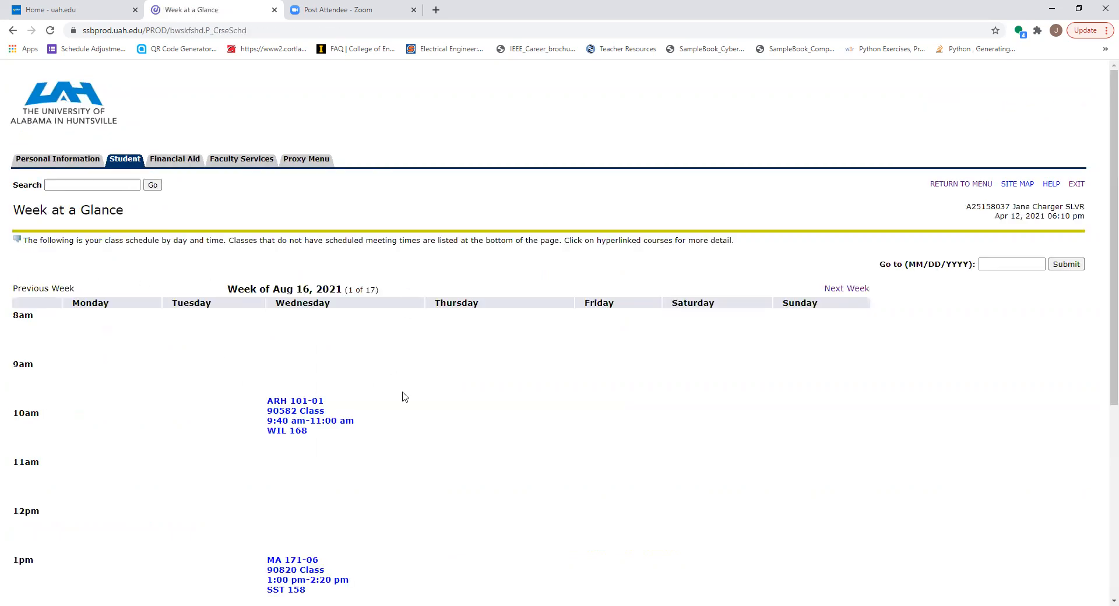
{"action": "scroll", "coordinate": [408, 396], "scroll_direction": "down", "scroll_amount": 3}
{"action": "scroll", "coordinate": [414, 402], "scroll_direction": "down", "scroll_amount": 3}
{"action": "scroll", "coordinate": [414, 402], "scroll_direction": "up", "scroll_amount": 3}
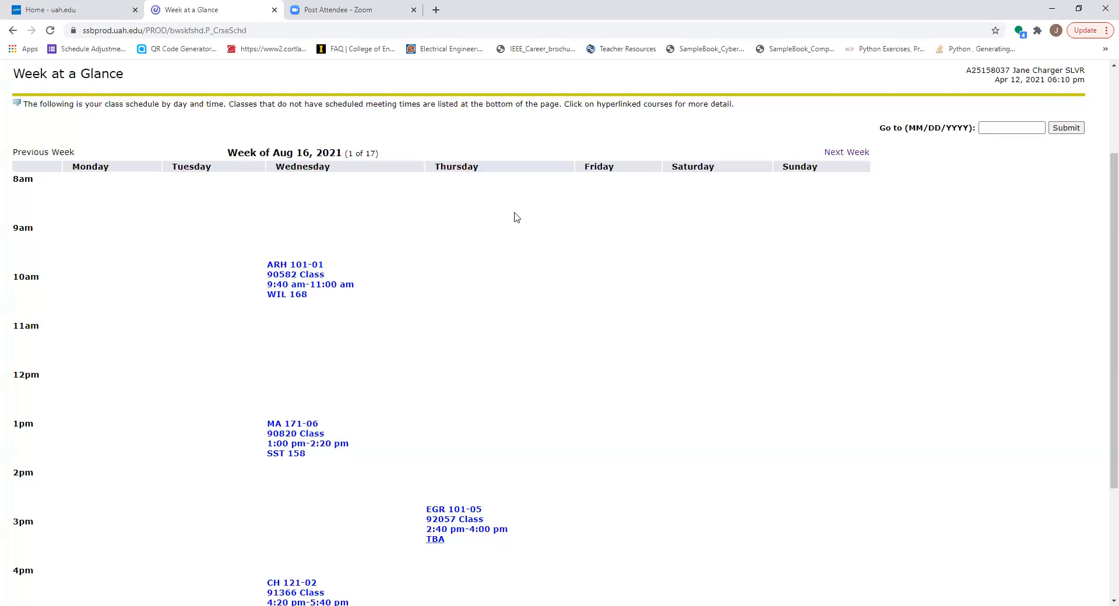
{"action": "left_click", "coordinate": [844, 153]}
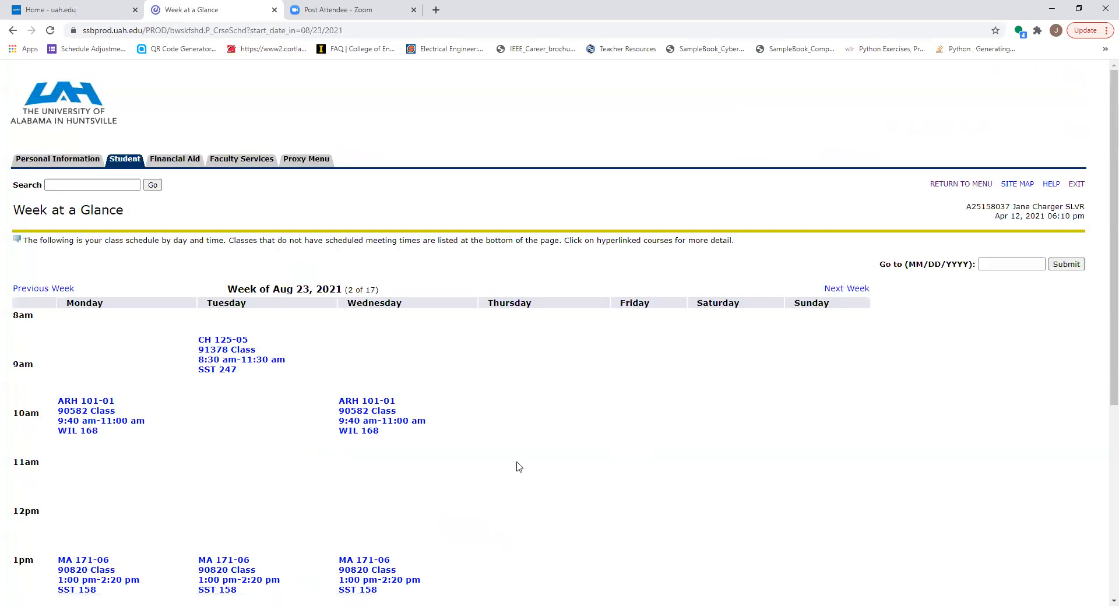
{"action": "scroll", "coordinate": [518, 465], "scroll_direction": "down", "scroll_amount": 3}
{"action": "scroll", "coordinate": [521, 464], "scroll_direction": "down", "scroll_amount": 3}
{"action": "scroll", "coordinate": [523, 458], "scroll_direction": "up", "scroll_amount": 1}
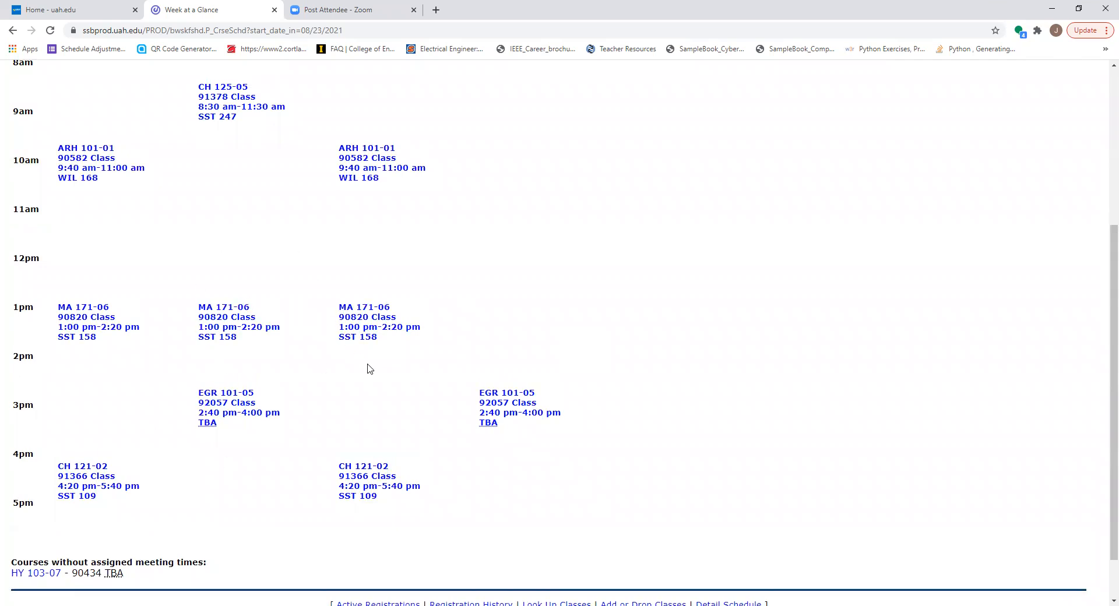
{"action": "scroll", "coordinate": [369, 370], "scroll_direction": "up", "scroll_amount": 4}
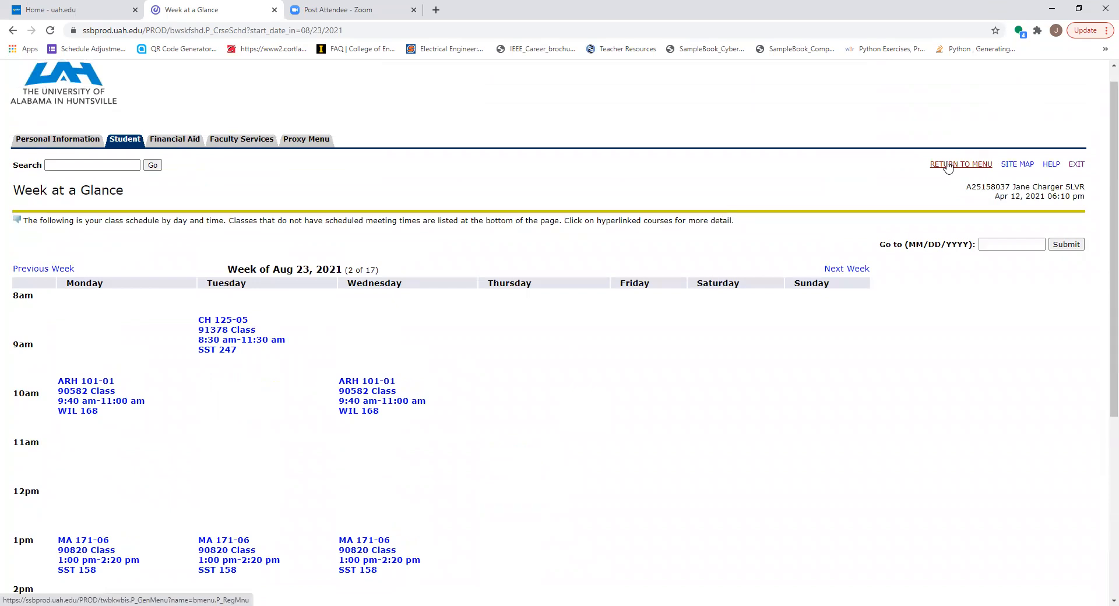
Open the Student Detail Schedule from the registration menu and review the instructor, credits, meeting times and location of each registered class
{"action": "left_click", "coordinate": [948, 166]}
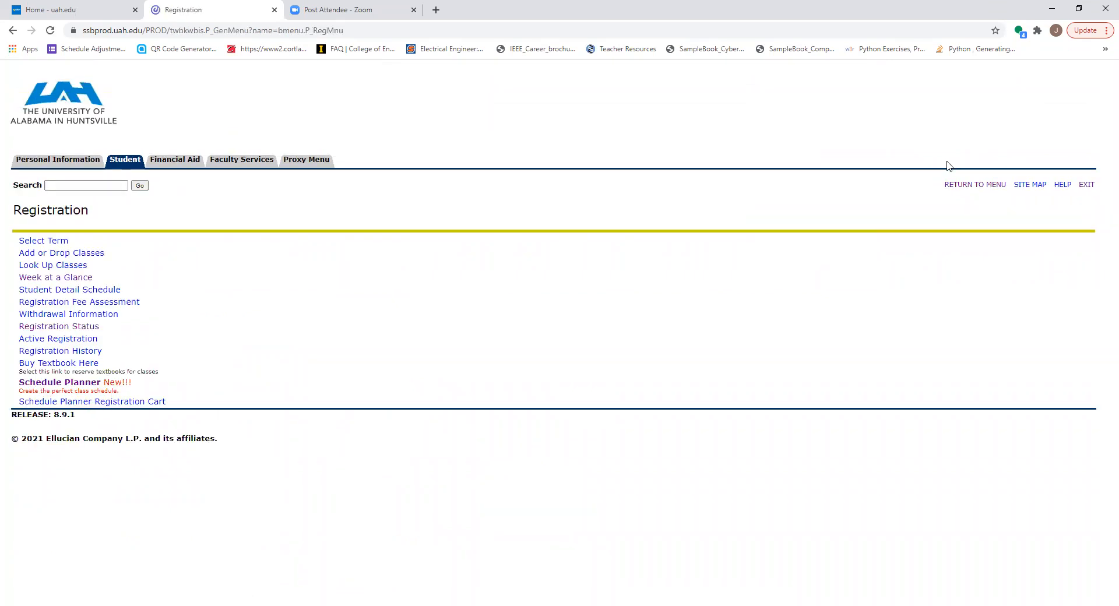
{"action": "left_click", "coordinate": [57, 291]}
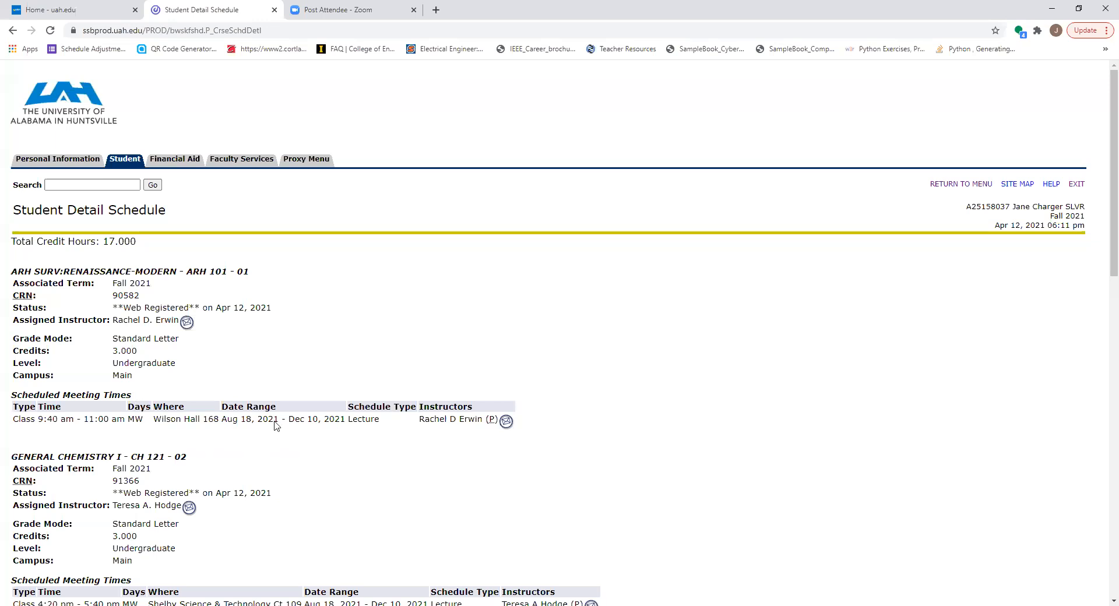
{"action": "scroll", "coordinate": [344, 461], "scroll_direction": "down", "scroll_amount": 5}
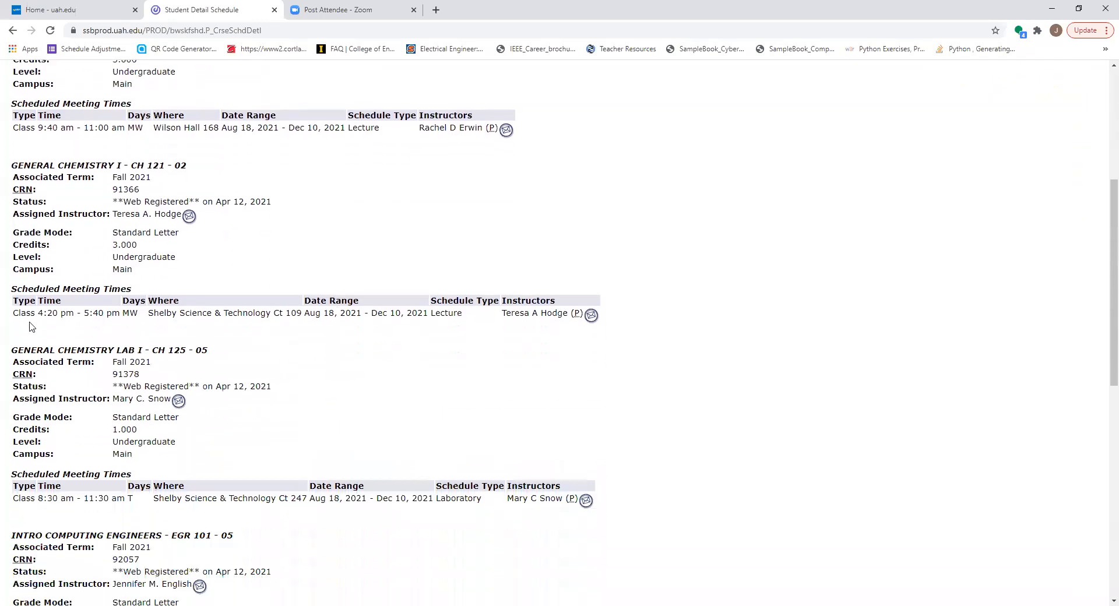
{"action": "scroll", "coordinate": [286, 320], "scroll_direction": "down", "scroll_amount": 2}
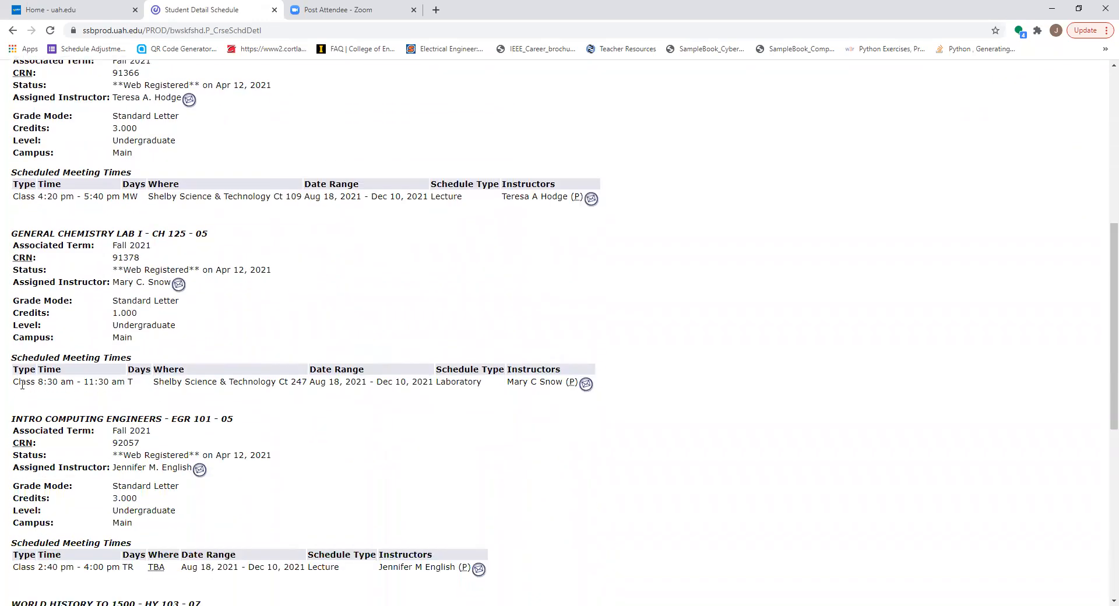
{"action": "scroll", "coordinate": [262, 425], "scroll_direction": "down", "scroll_amount": 3}
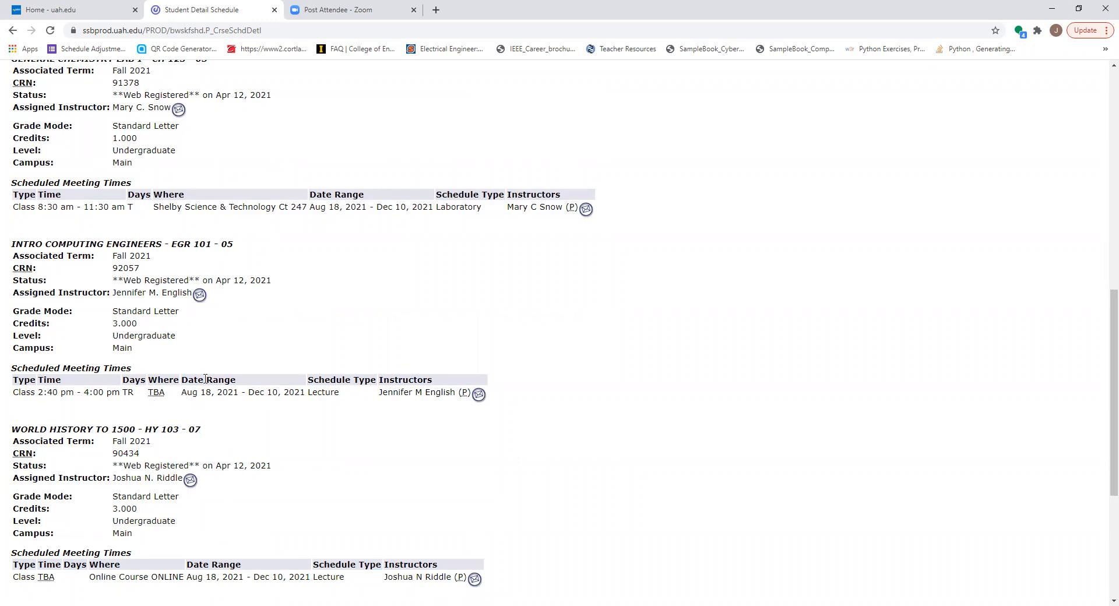
{"action": "scroll", "coordinate": [307, 412], "scroll_direction": "down", "scroll_amount": 3}
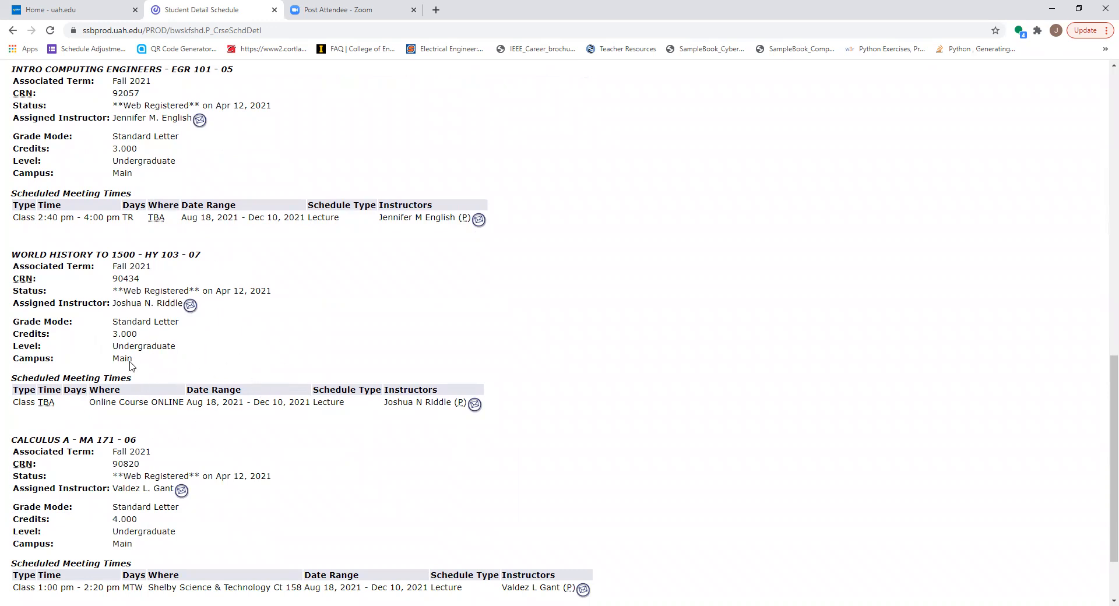
{"action": "scroll", "coordinate": [197, 400], "scroll_direction": "down", "scroll_amount": 2}
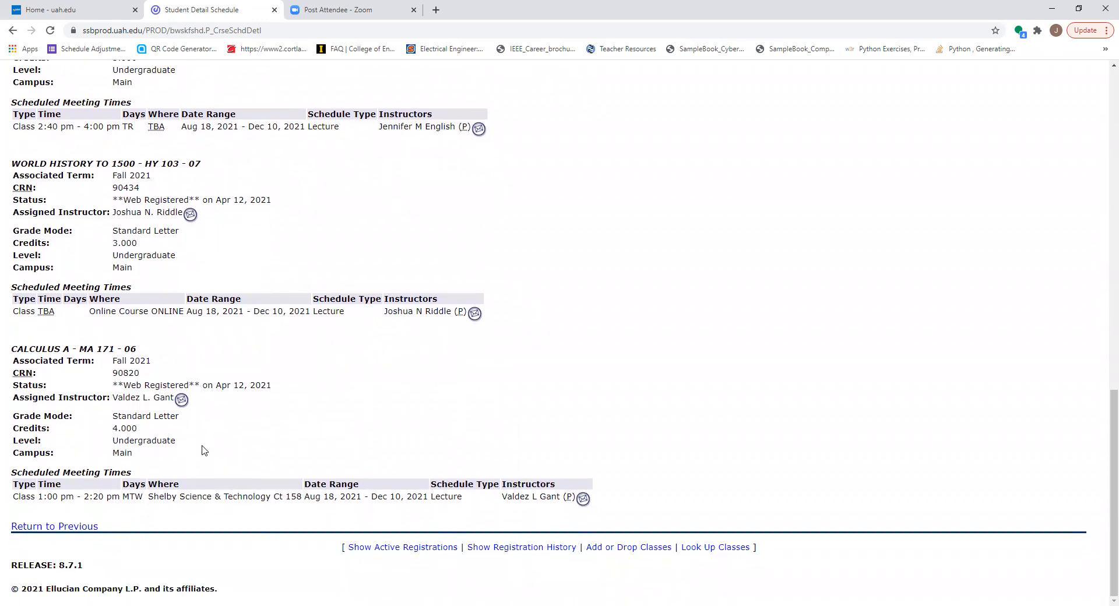
{"action": "scroll", "coordinate": [259, 424], "scroll_direction": "up", "scroll_amount": 12}
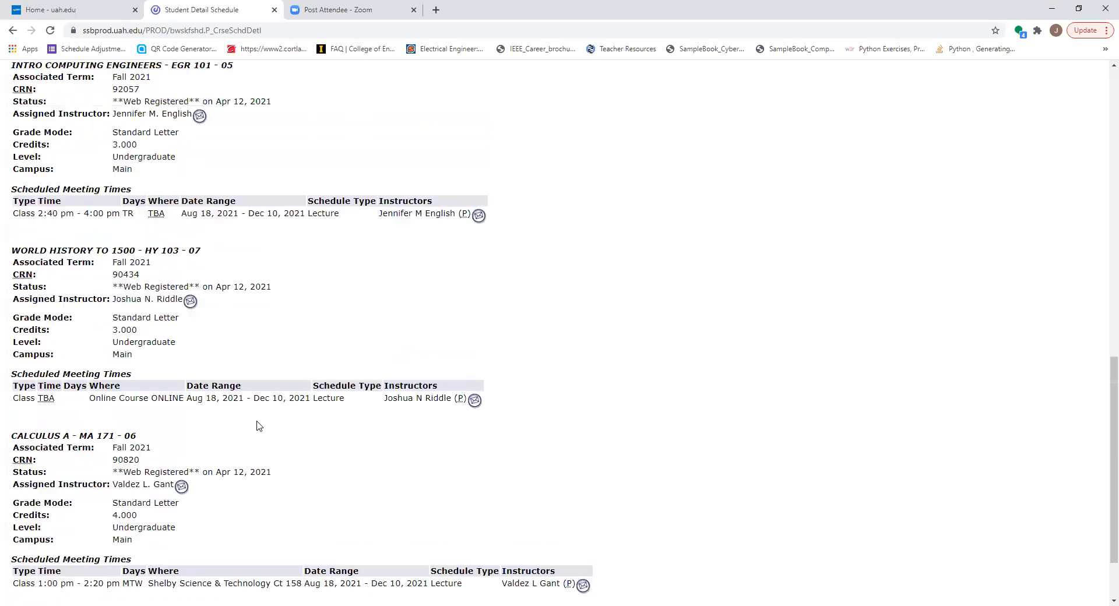